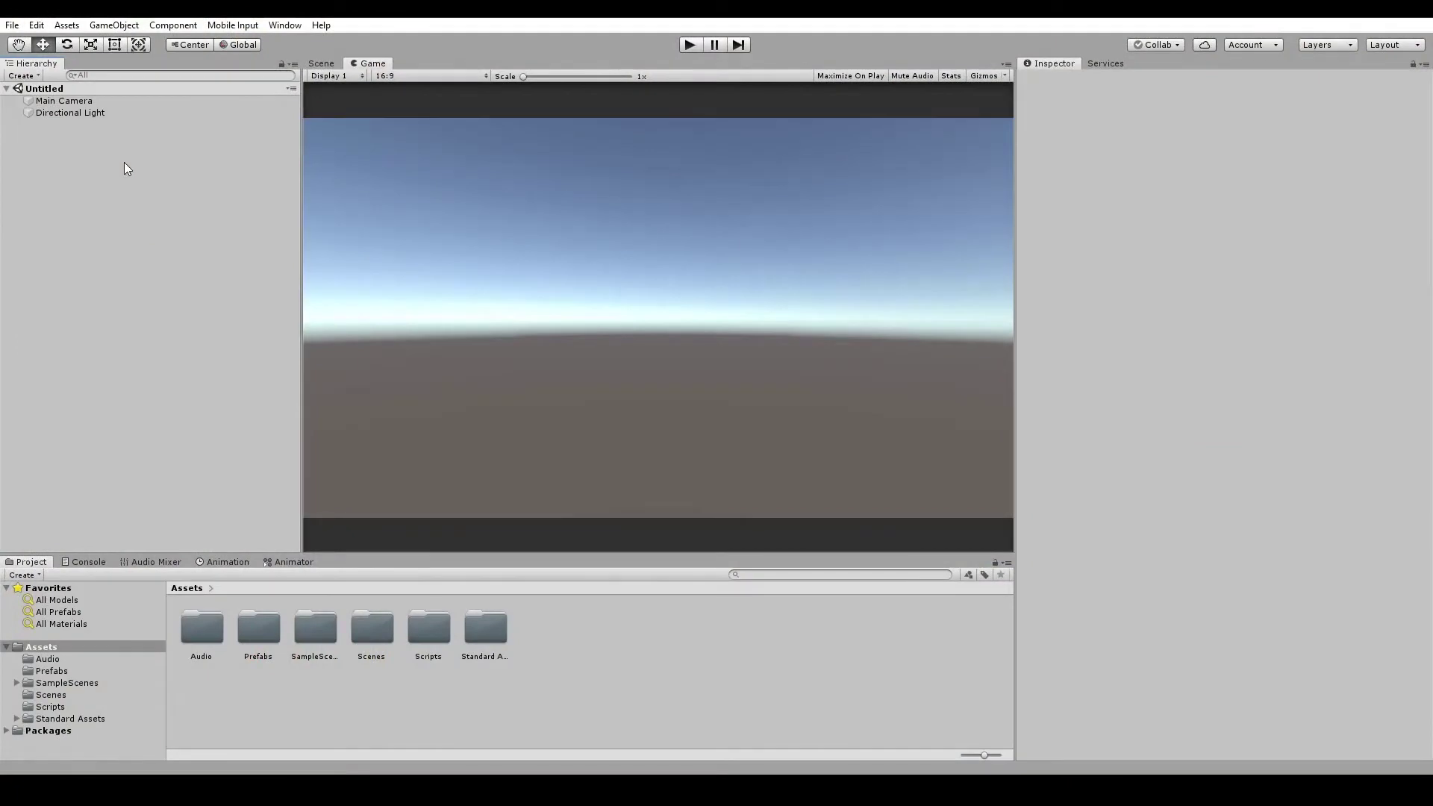
# - Add a second camera, enter Play mode, and disable the new camera's duplicate Audio Listener
pyautogui.click(65, 100)
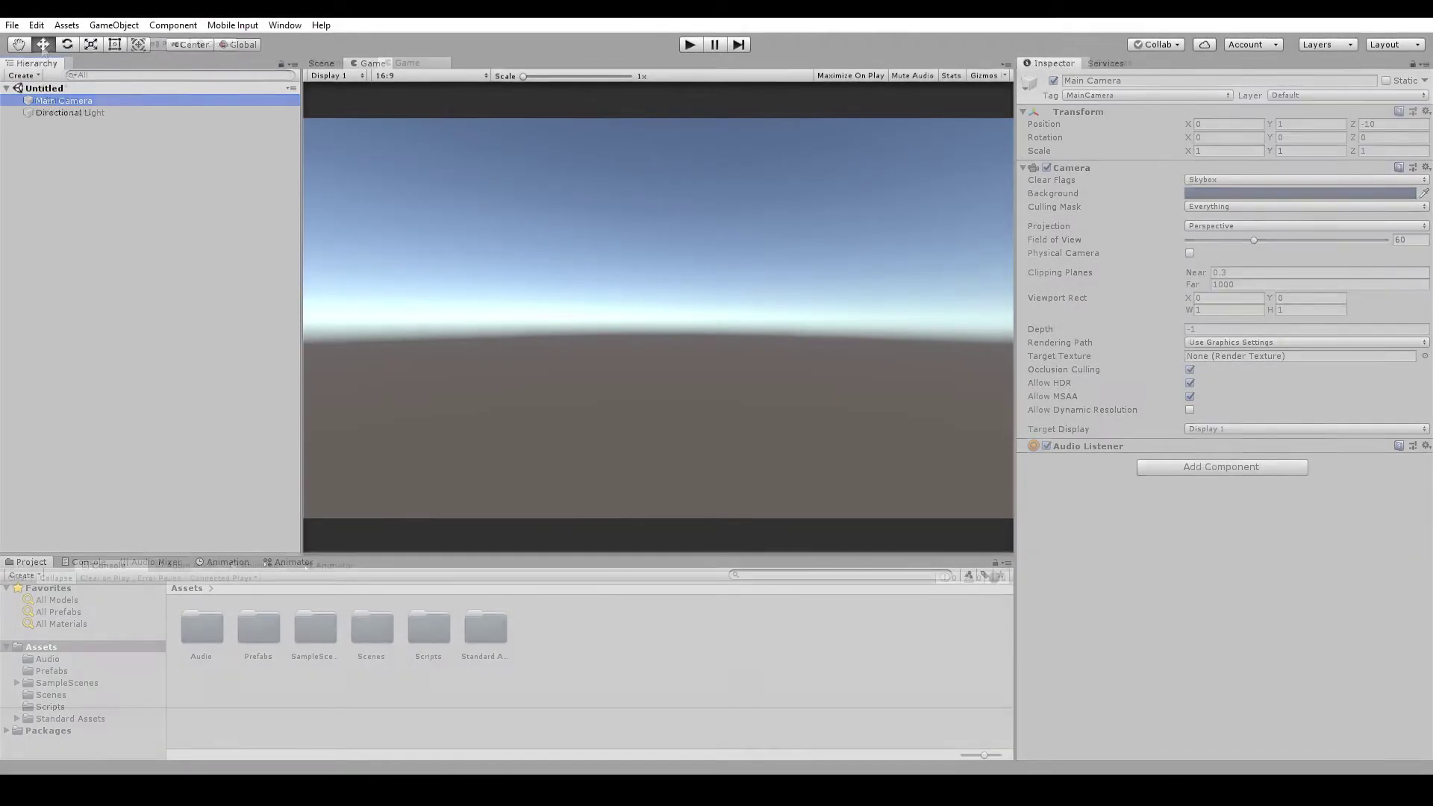
pyautogui.click(23, 76)
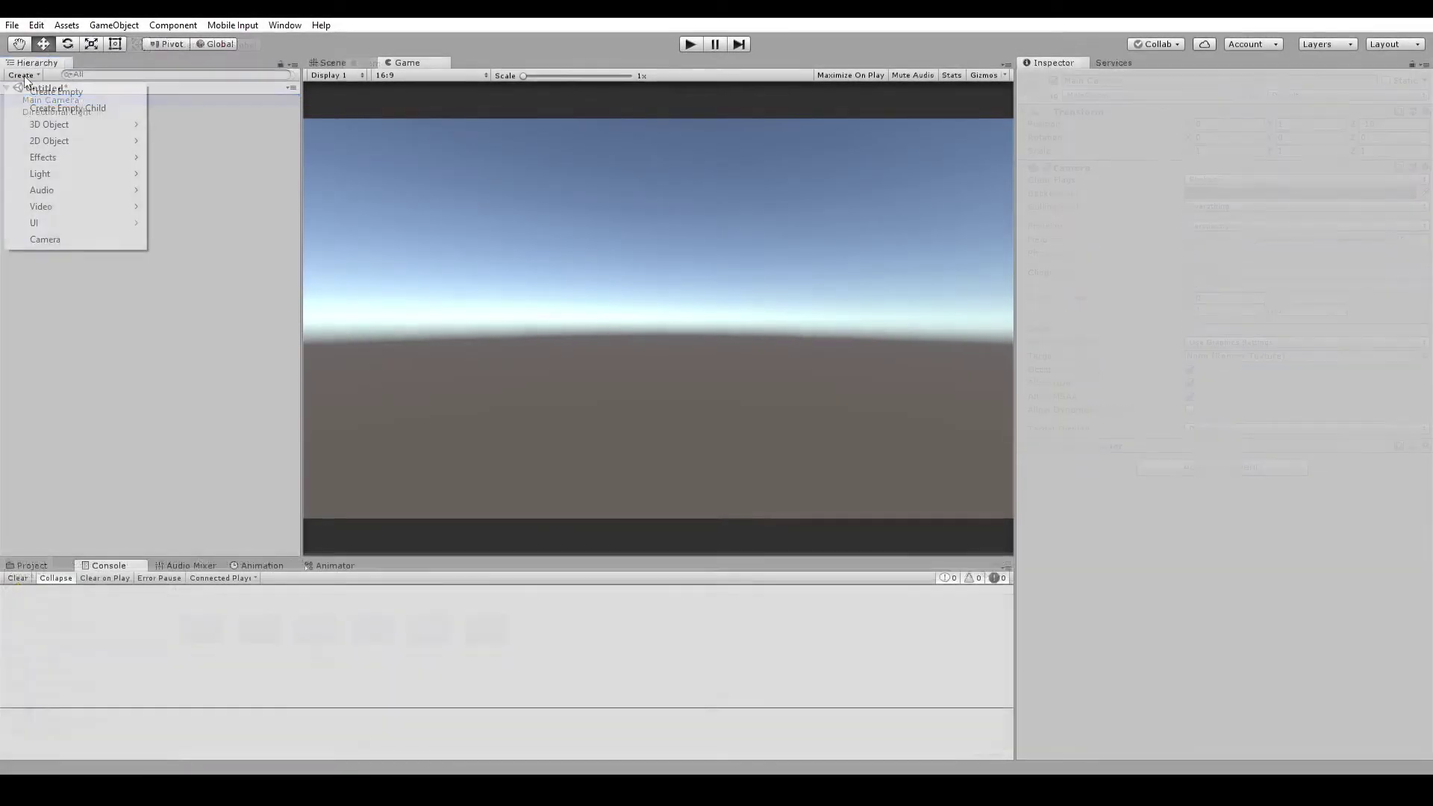
pyautogui.click(79, 239)
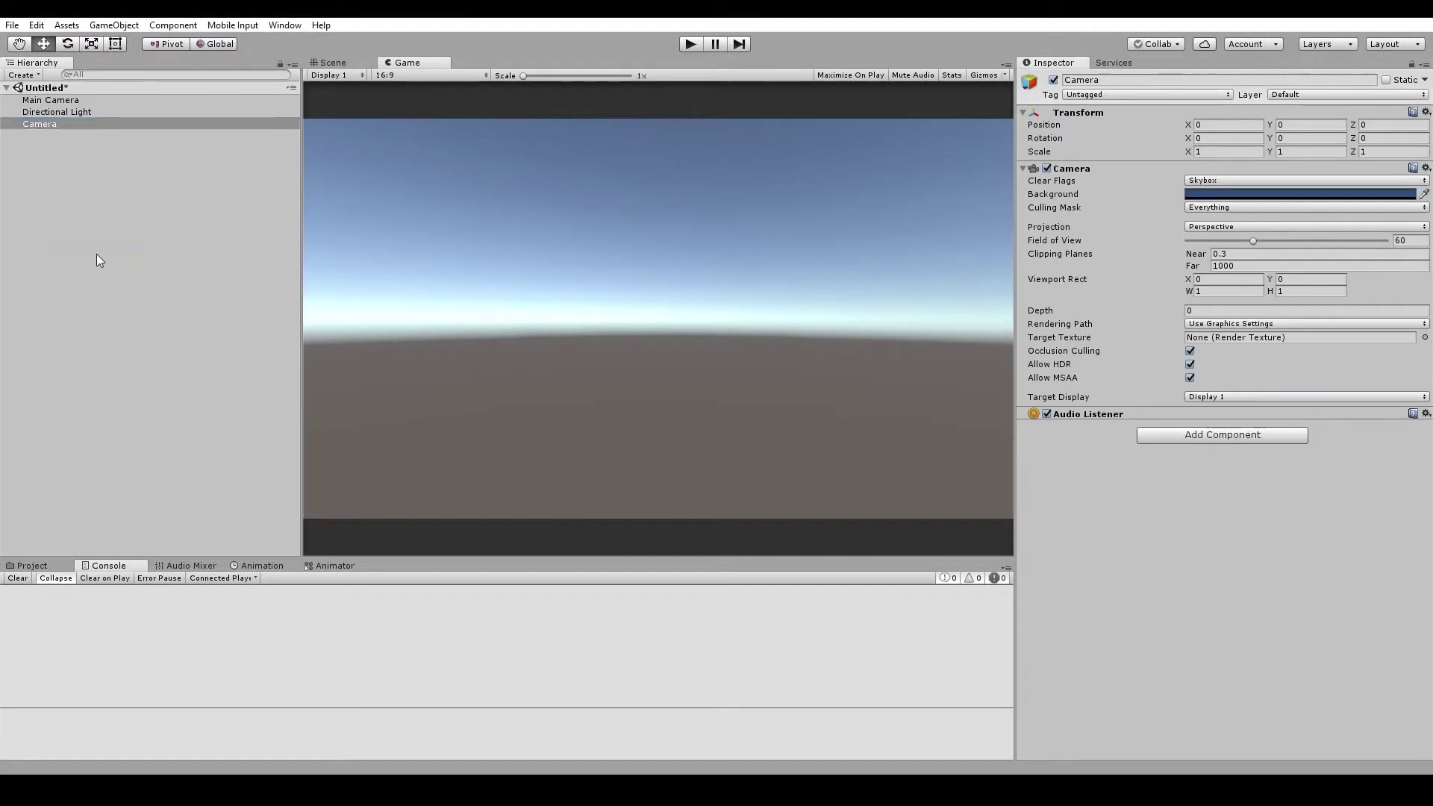
pyautogui.click(691, 44)
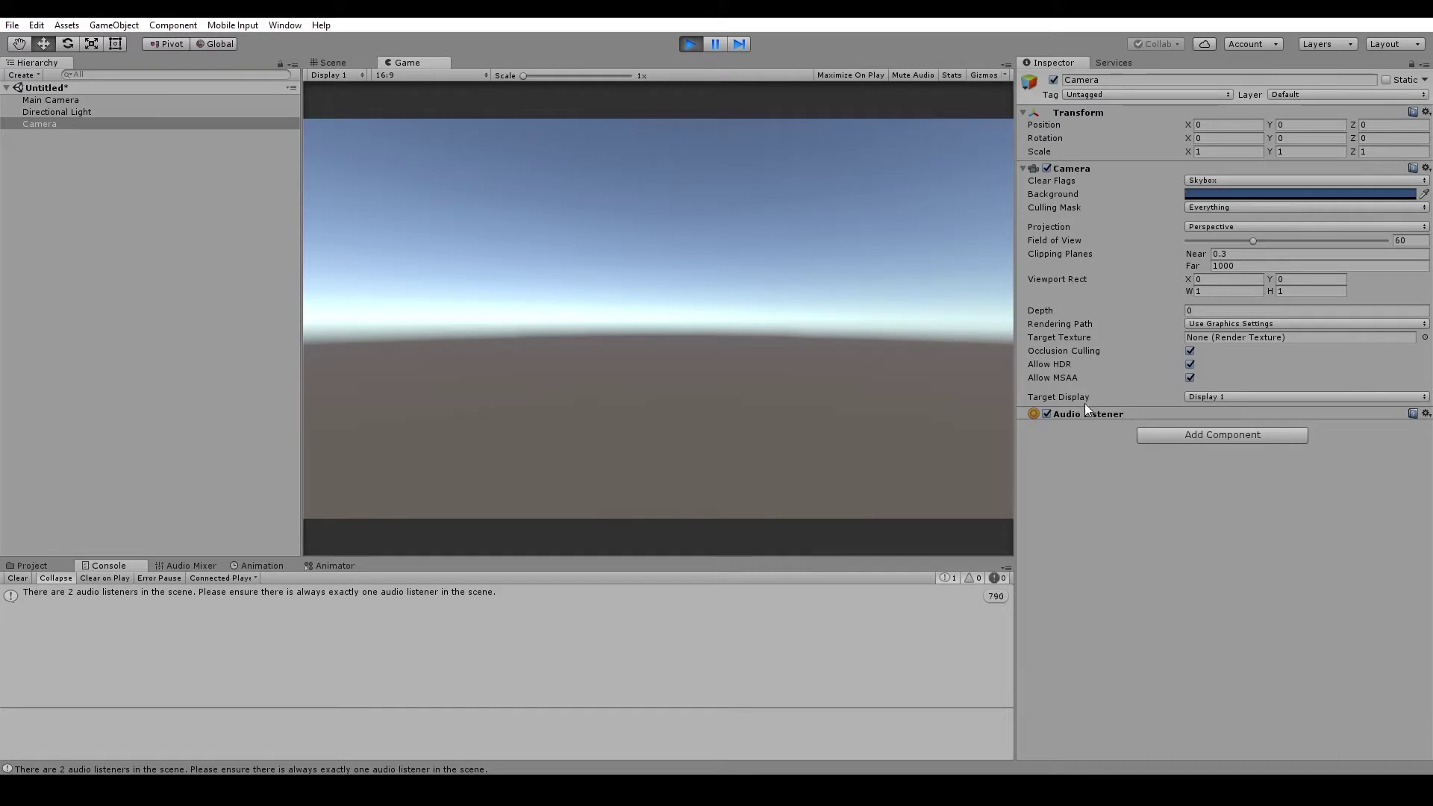
pyautogui.click(1048, 414)
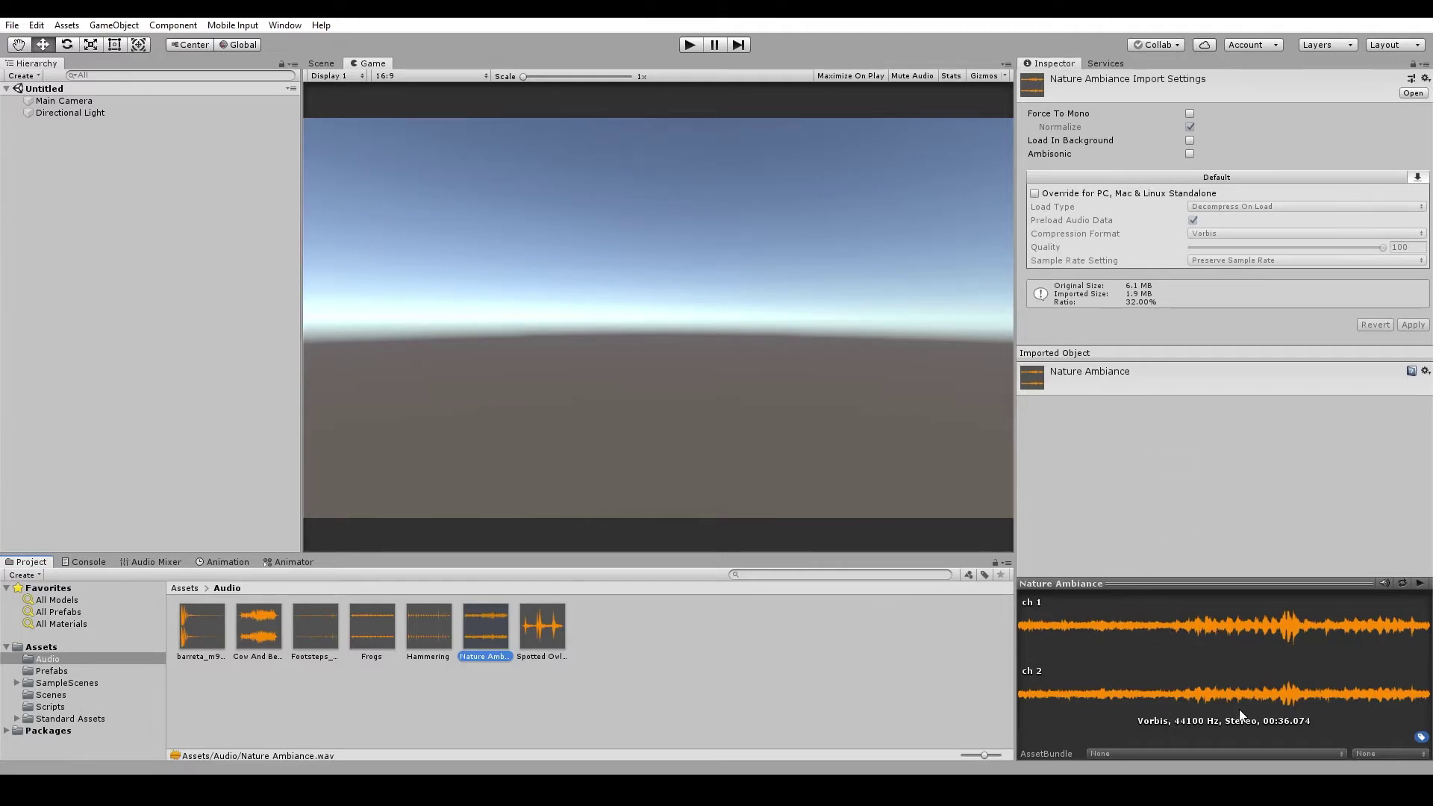
# - Apply Force To Mono on Nature Ambiance, compare with stereo, then reapply mono for 394.8 KB
pyautogui.click(1189, 113)
pyautogui.click(1413, 327)
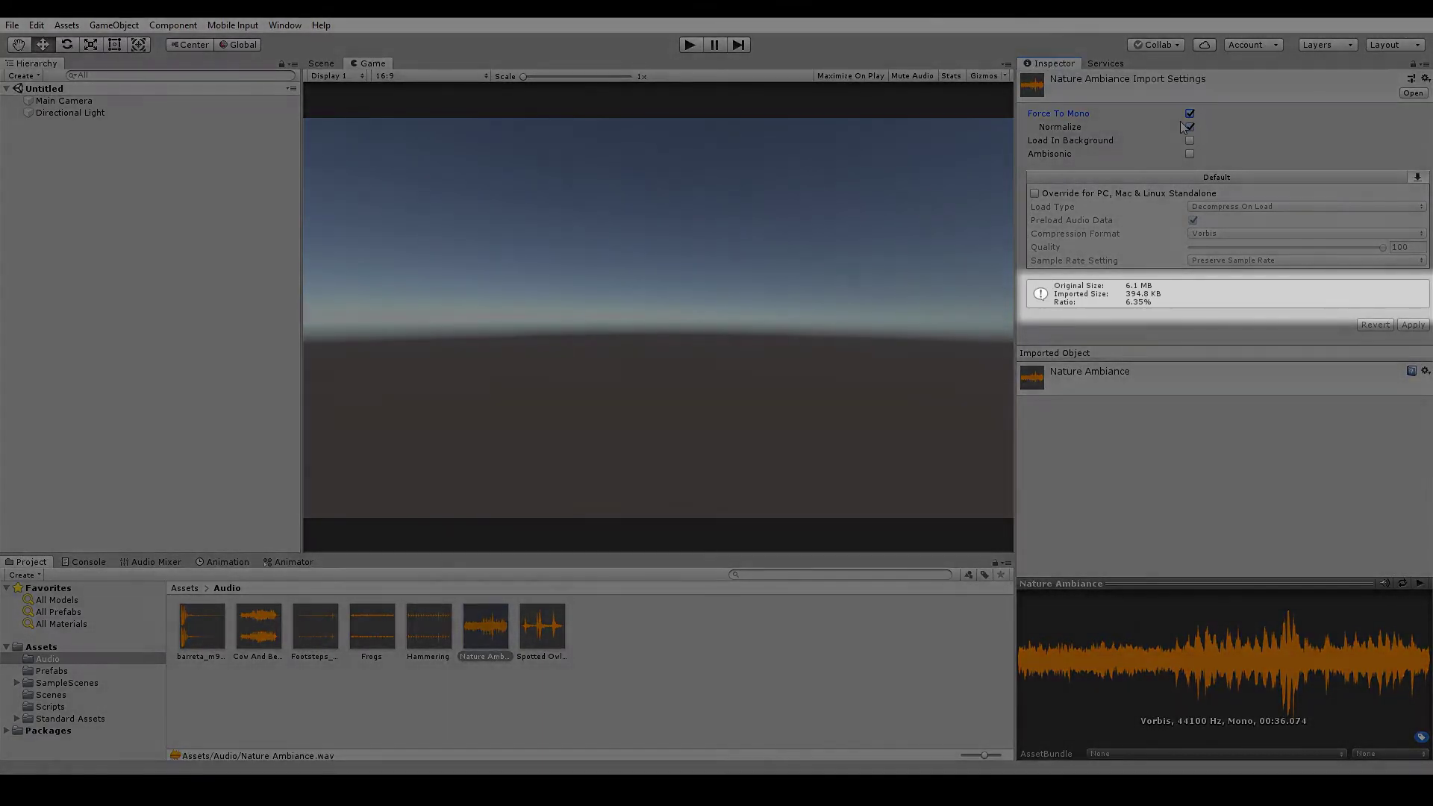
pyautogui.click(1190, 114)
pyautogui.click(1413, 302)
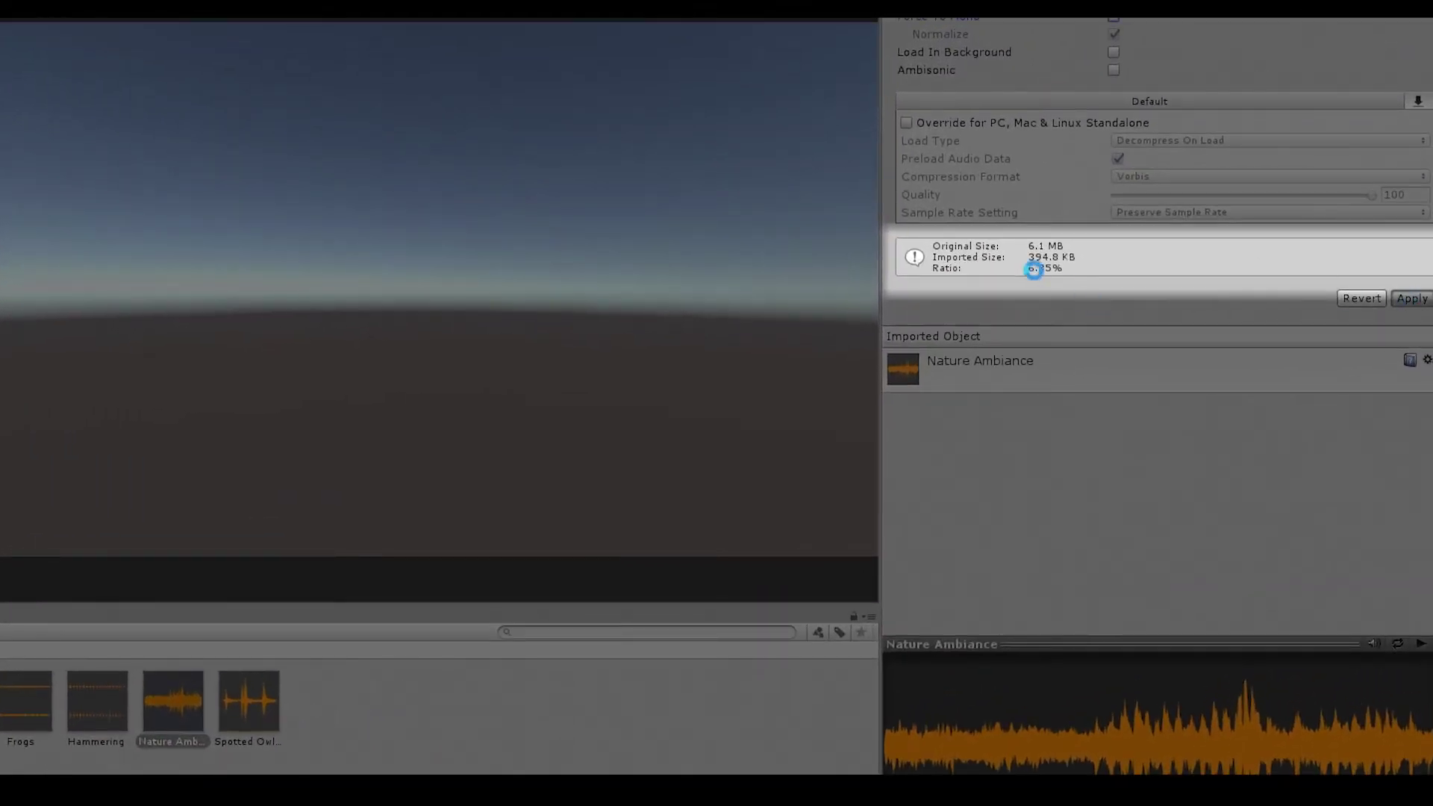
pyautogui.click(1114, 18)
pyautogui.click(1409, 299)
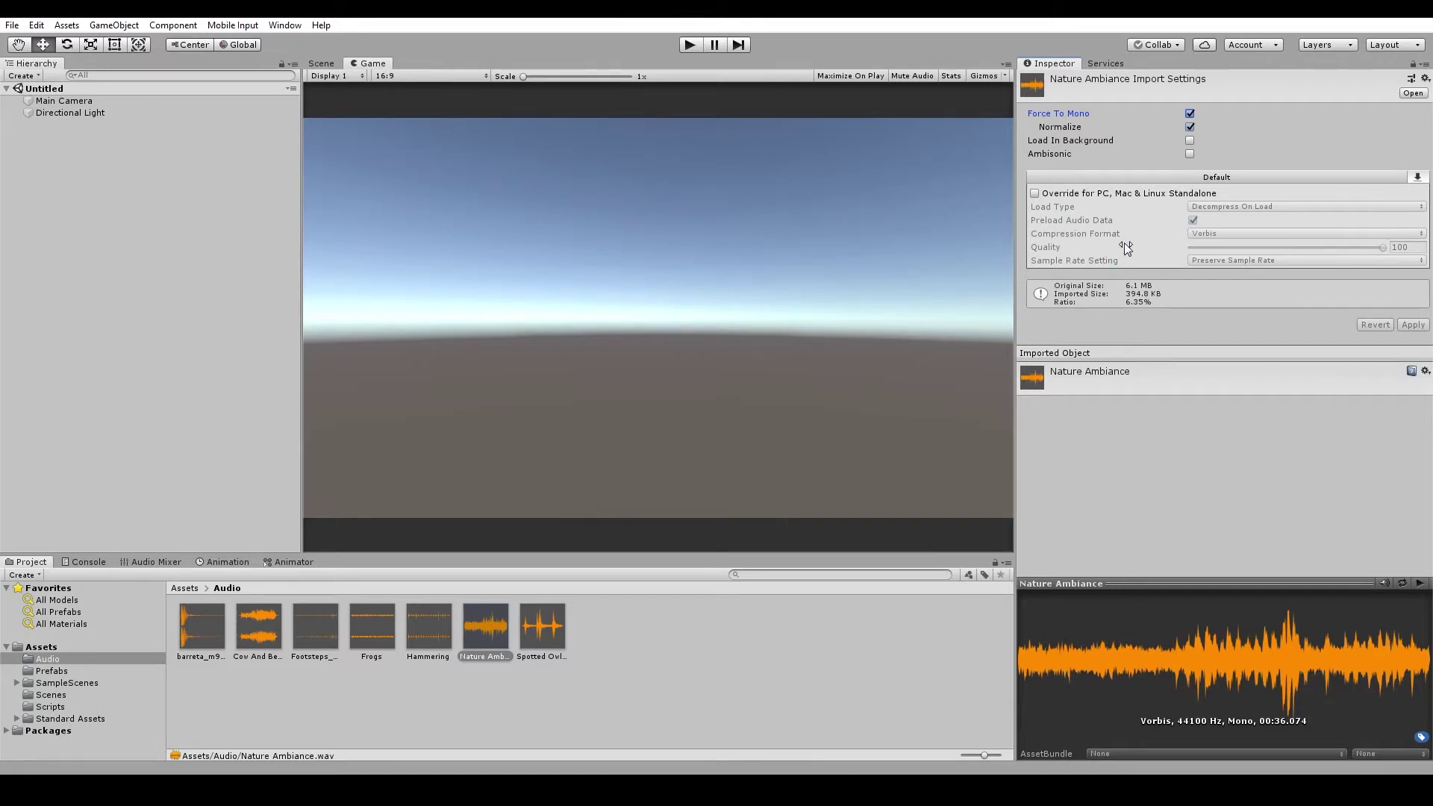
# - Enable and apply the PC, Mac & Linux Standalone override, then review the Load Type options
pyautogui.moveTo(1127, 225)
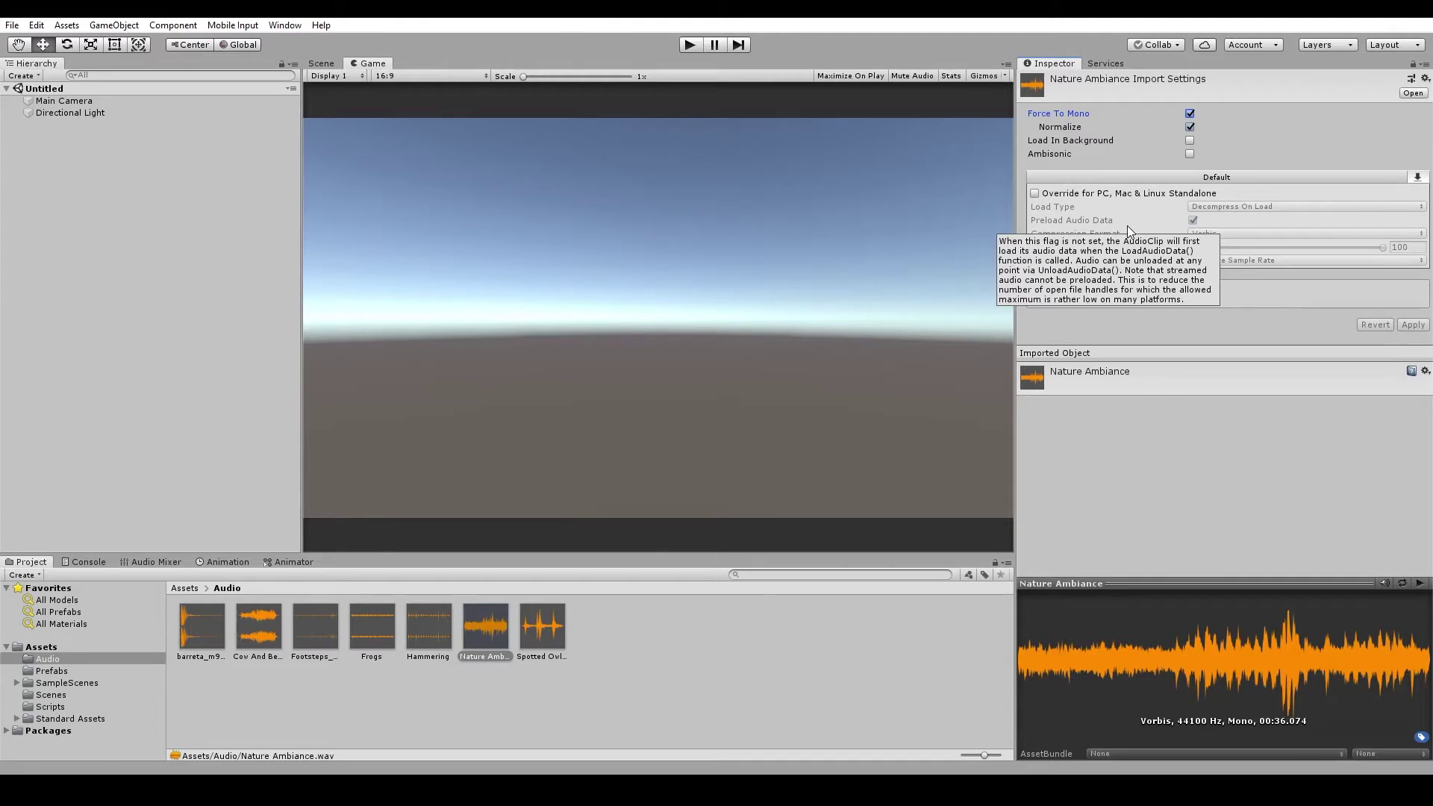
pyautogui.click(1044, 195)
pyautogui.click(1413, 324)
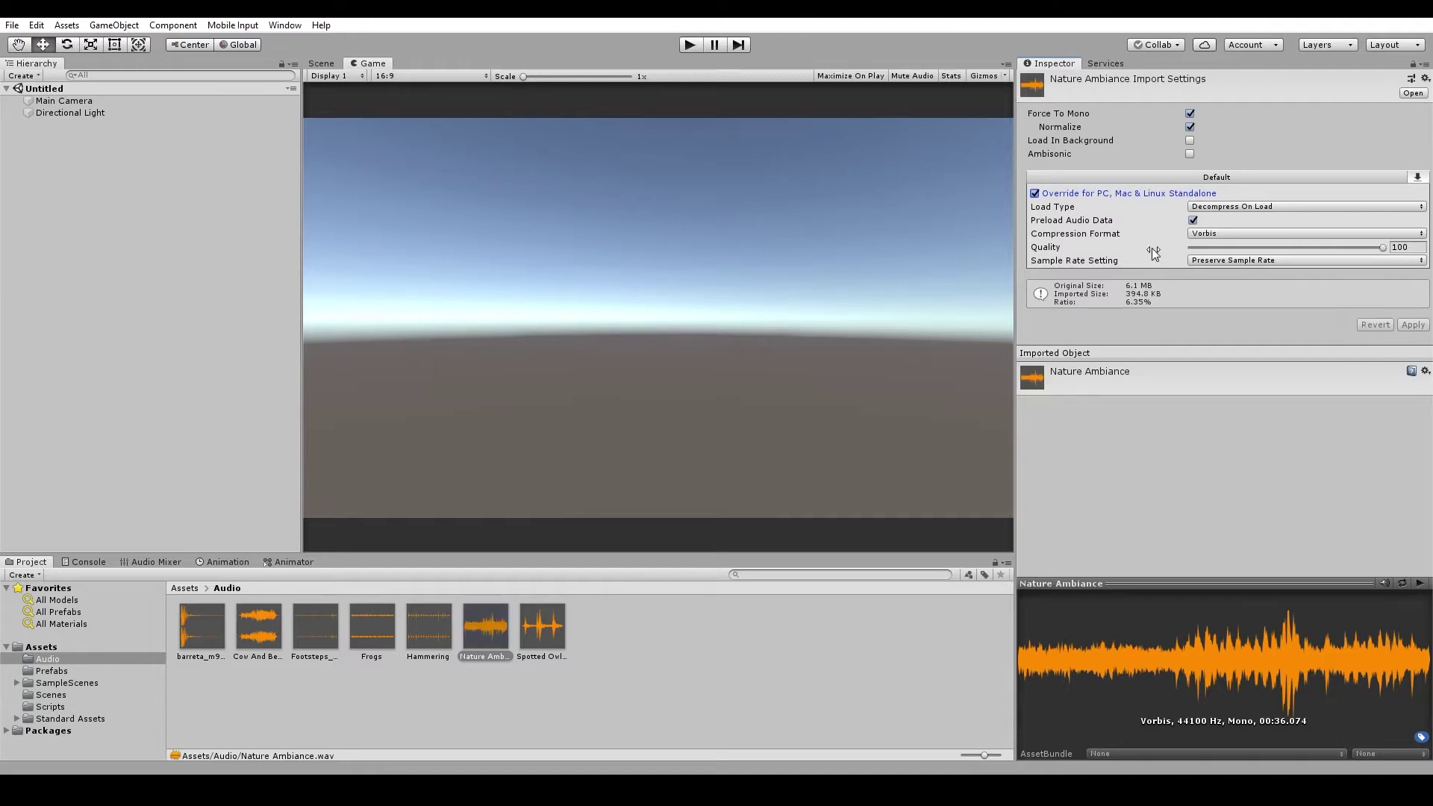
pyautogui.click(1242, 209)
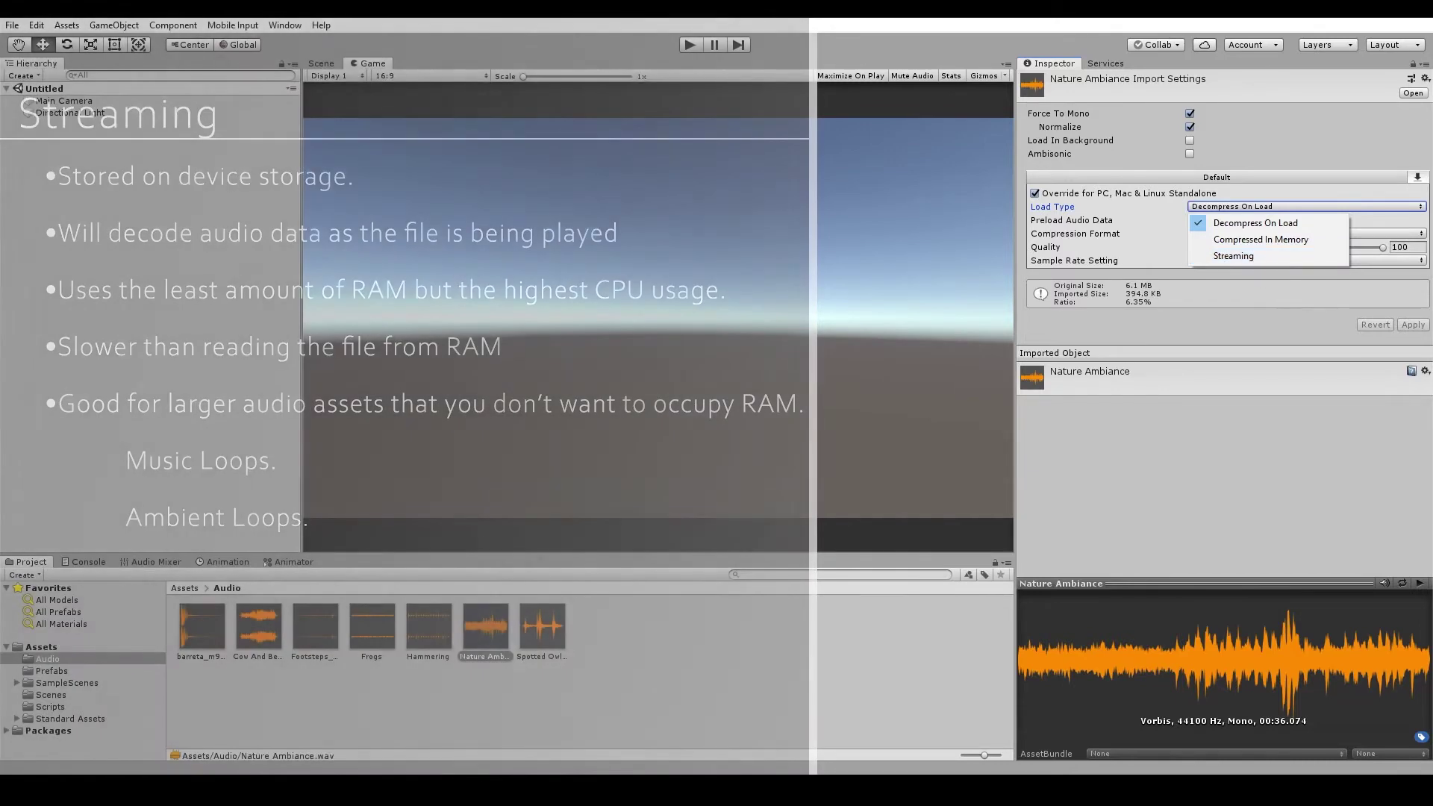
# - Keep Vorbis as the standalone compression format and lower Quality to 85
pyautogui.click(1234, 233)
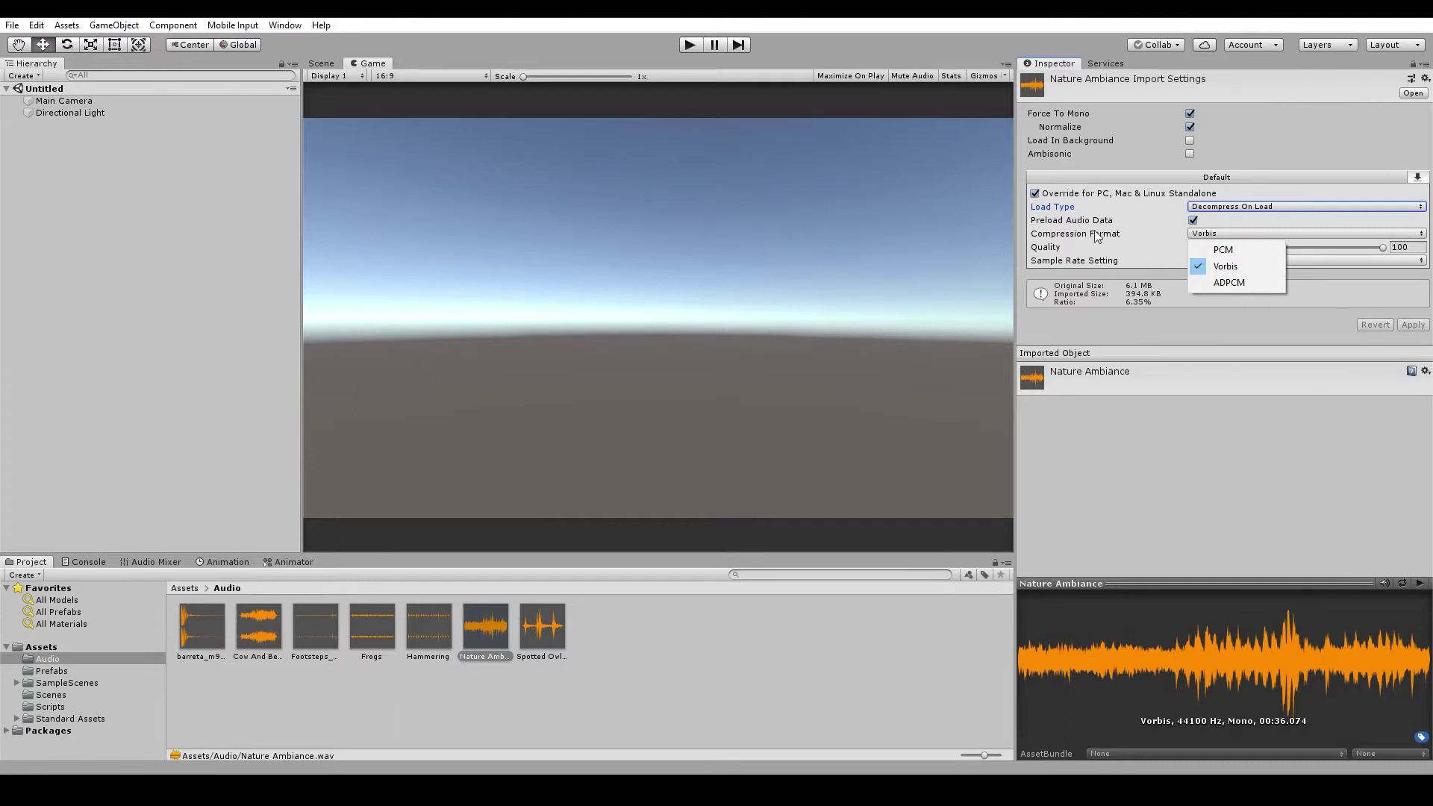
pyautogui.click(1226, 266)
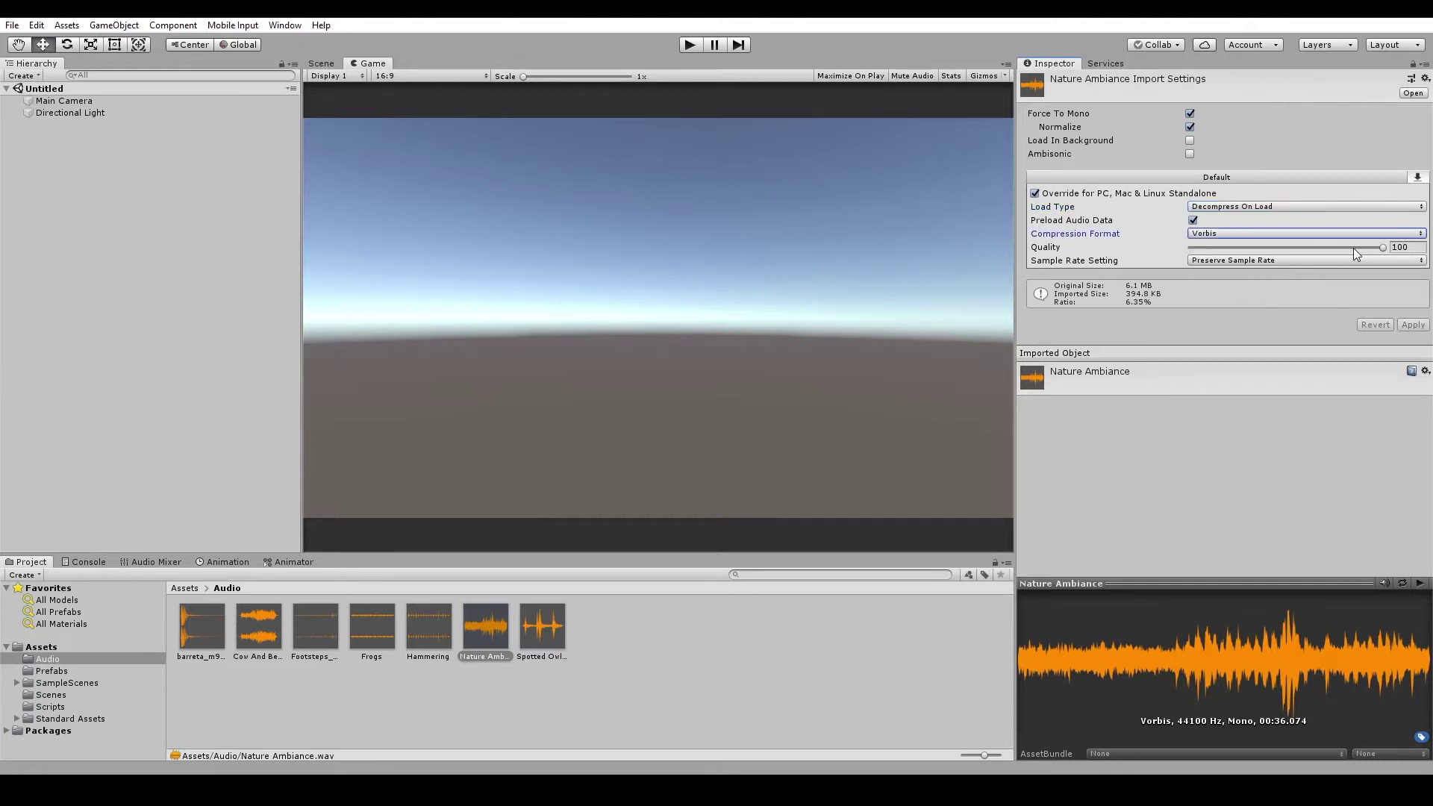
pyautogui.moveTo(1354, 248); pyautogui.dragTo(1299, 248)
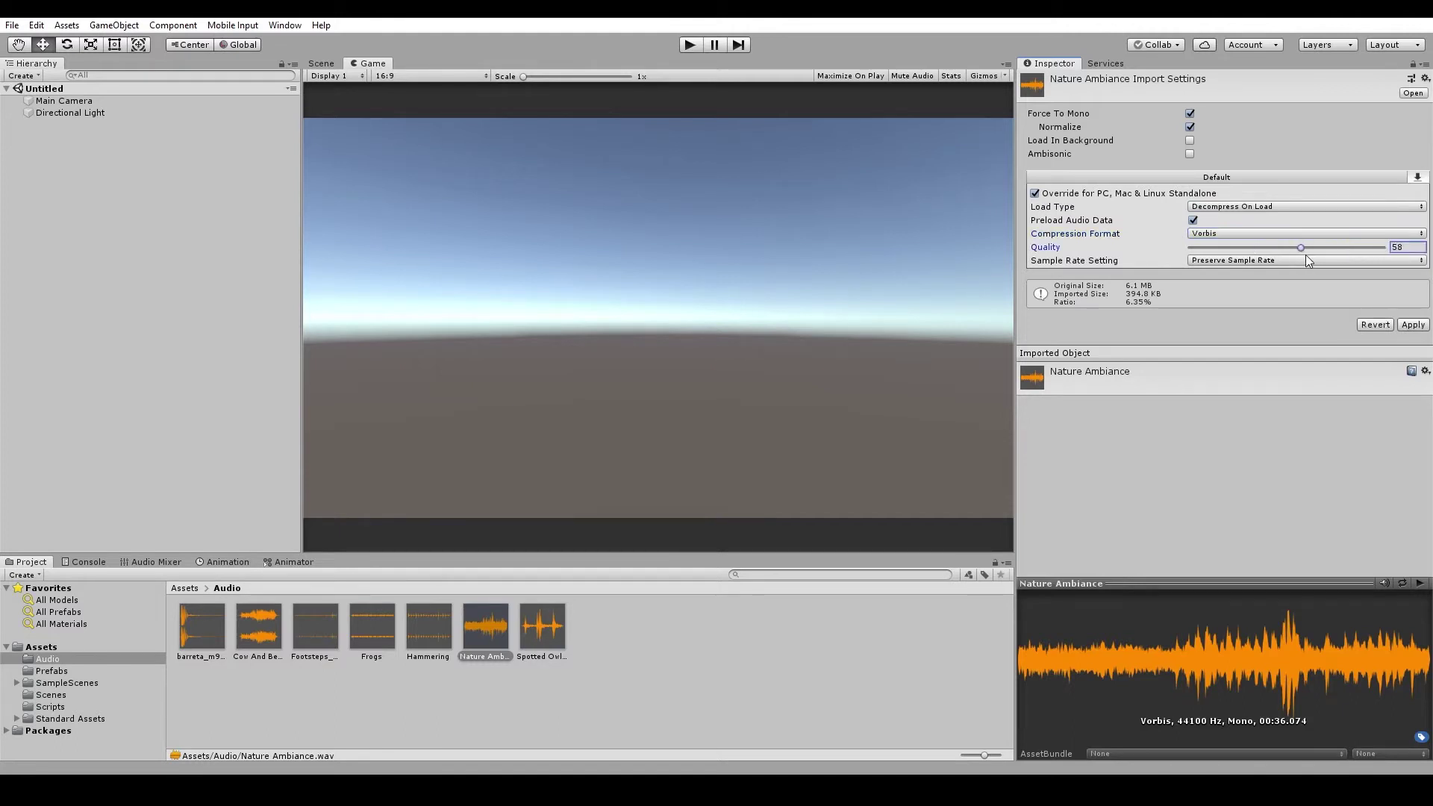
pyautogui.click(1269, 233)
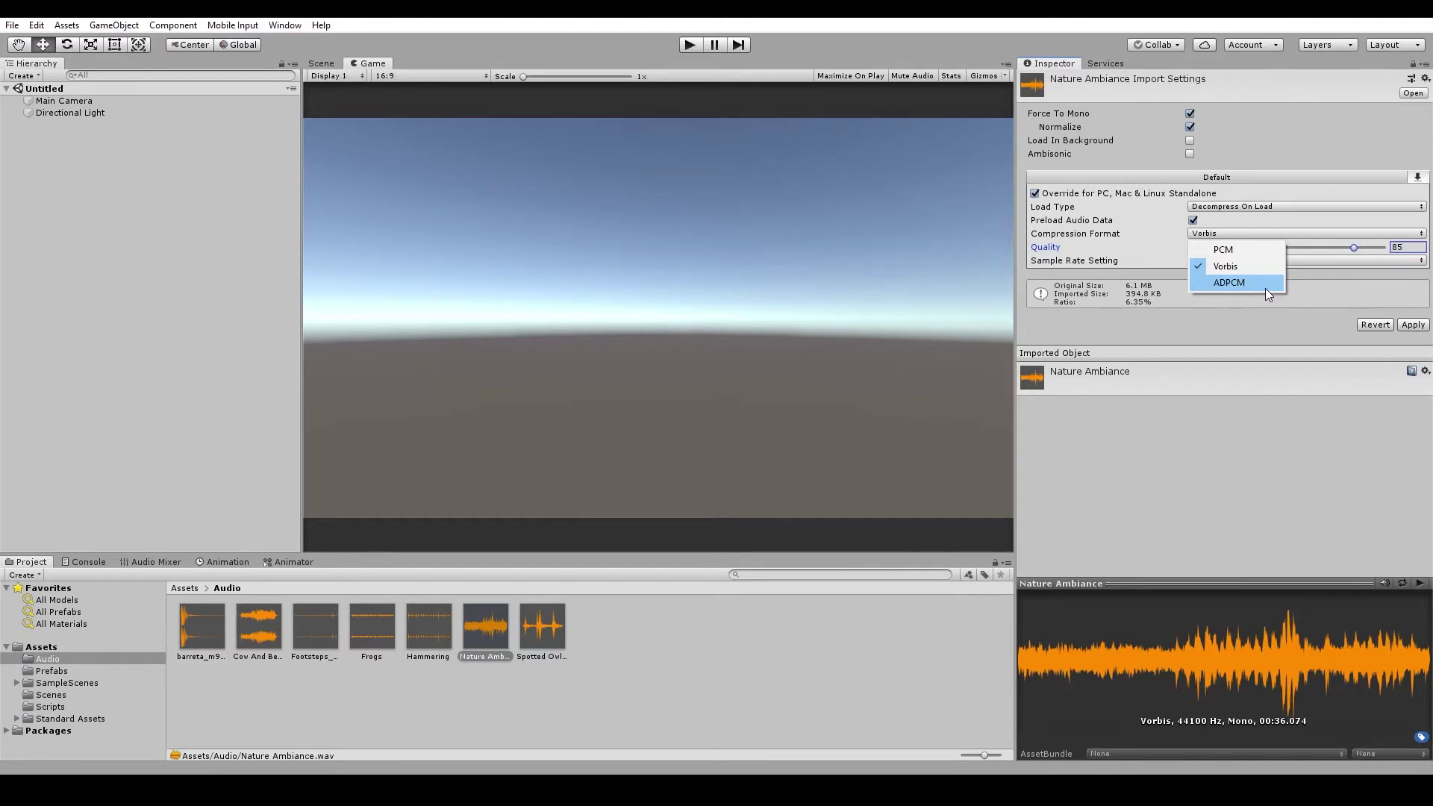
pyautogui.click(1218, 309)
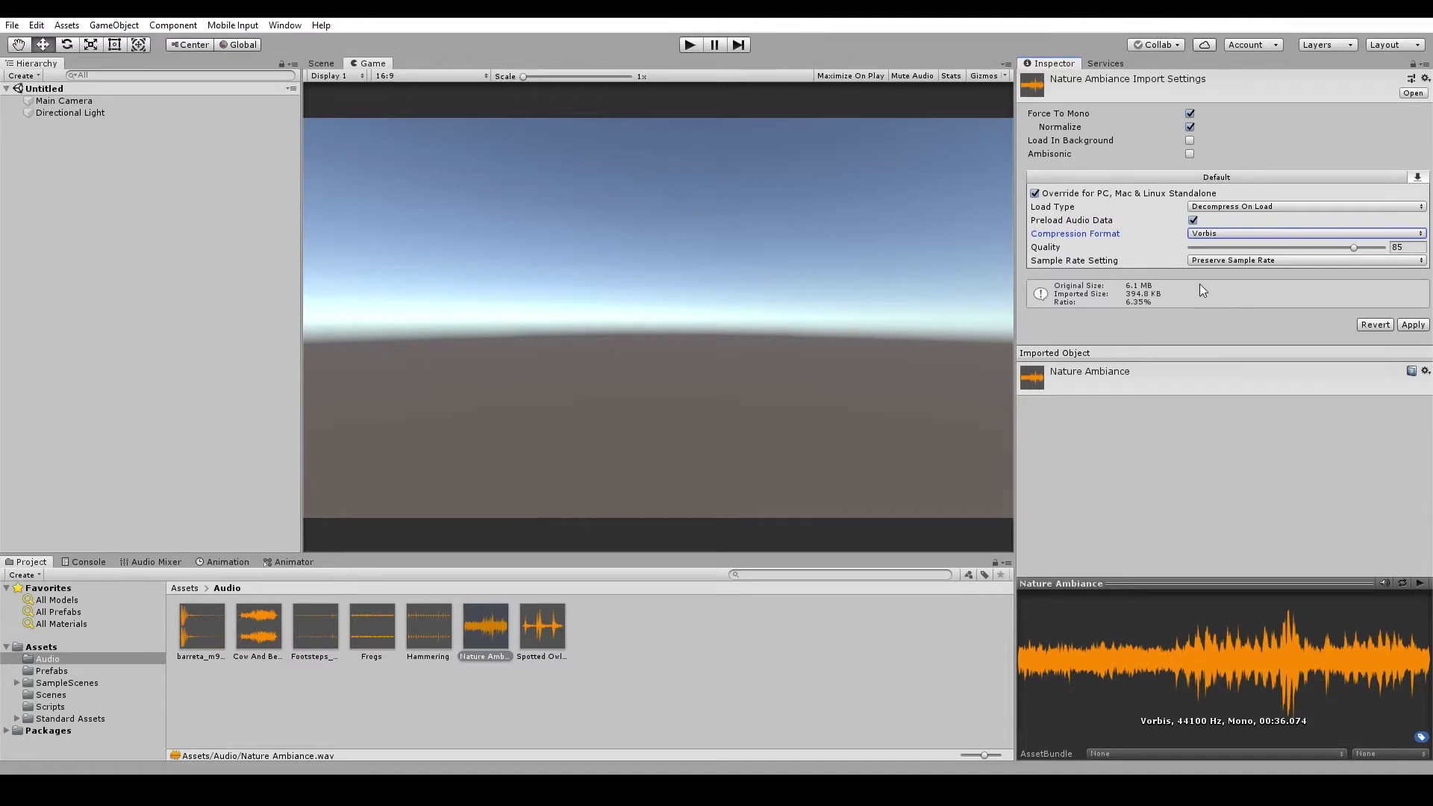
pyautogui.click(1203, 260)
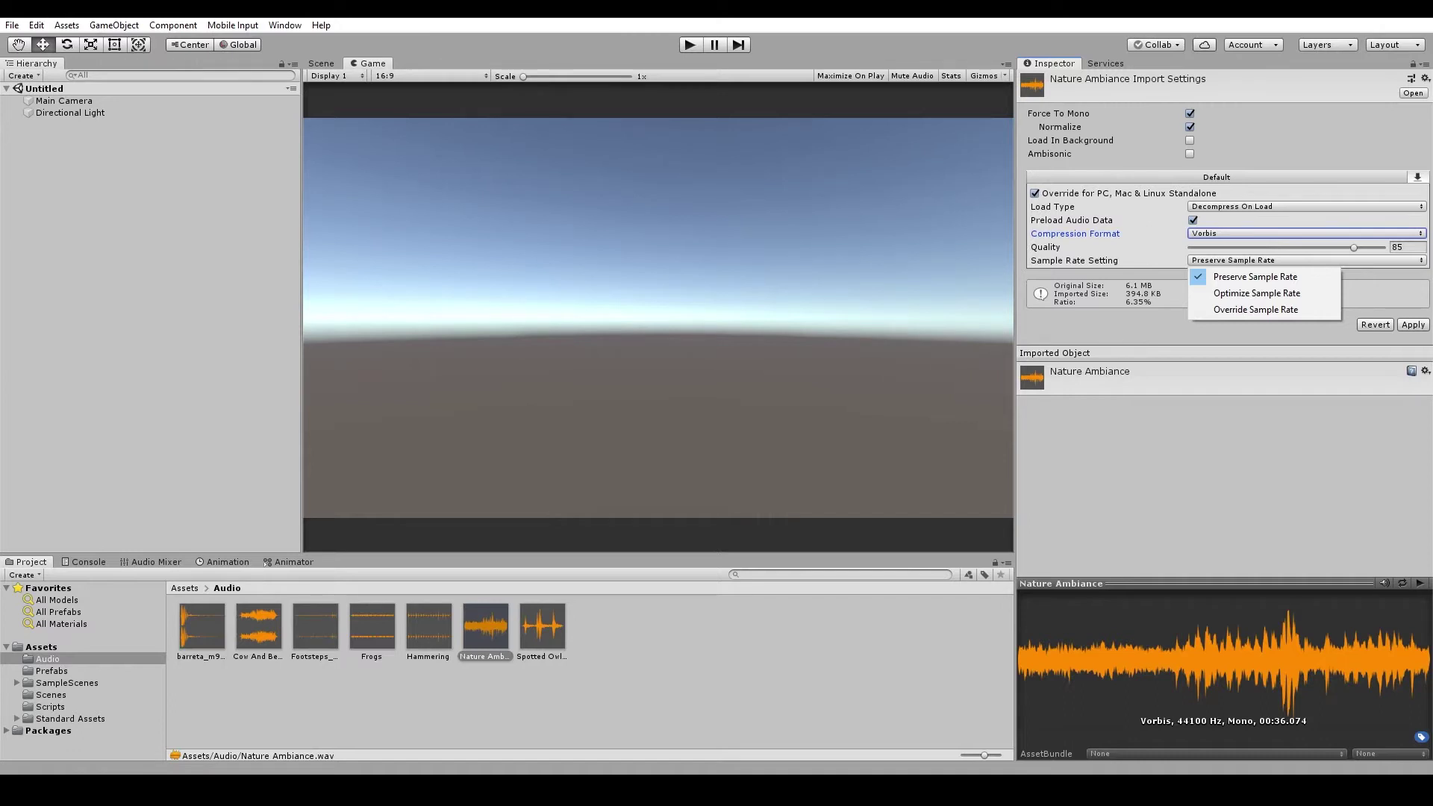
pyautogui.press('Escape')
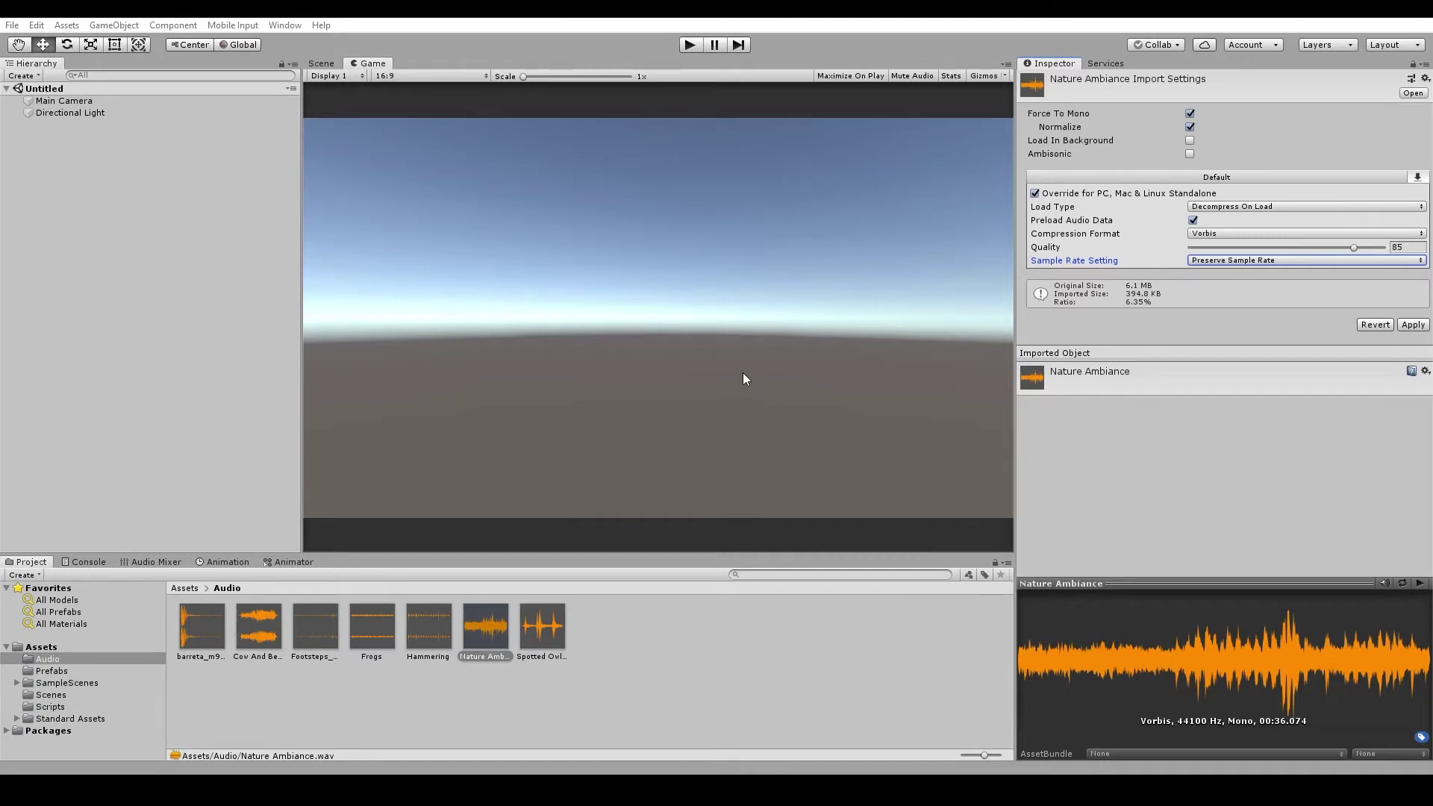
# - Create an Audio Source object, applying the pending import settings changes
pyautogui.click(112, 171)
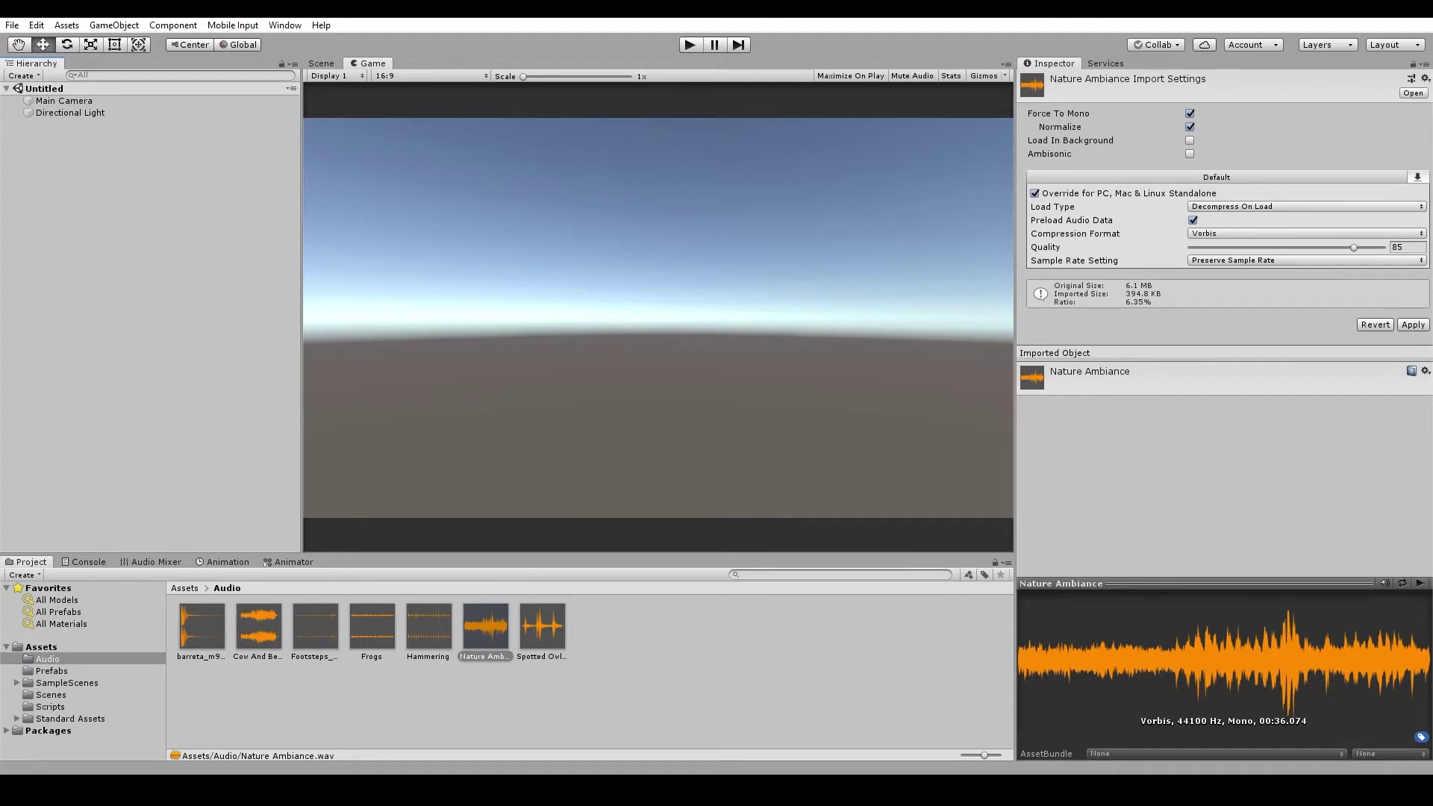
pyautogui.click(31, 76)
pyautogui.moveTo(65, 191)
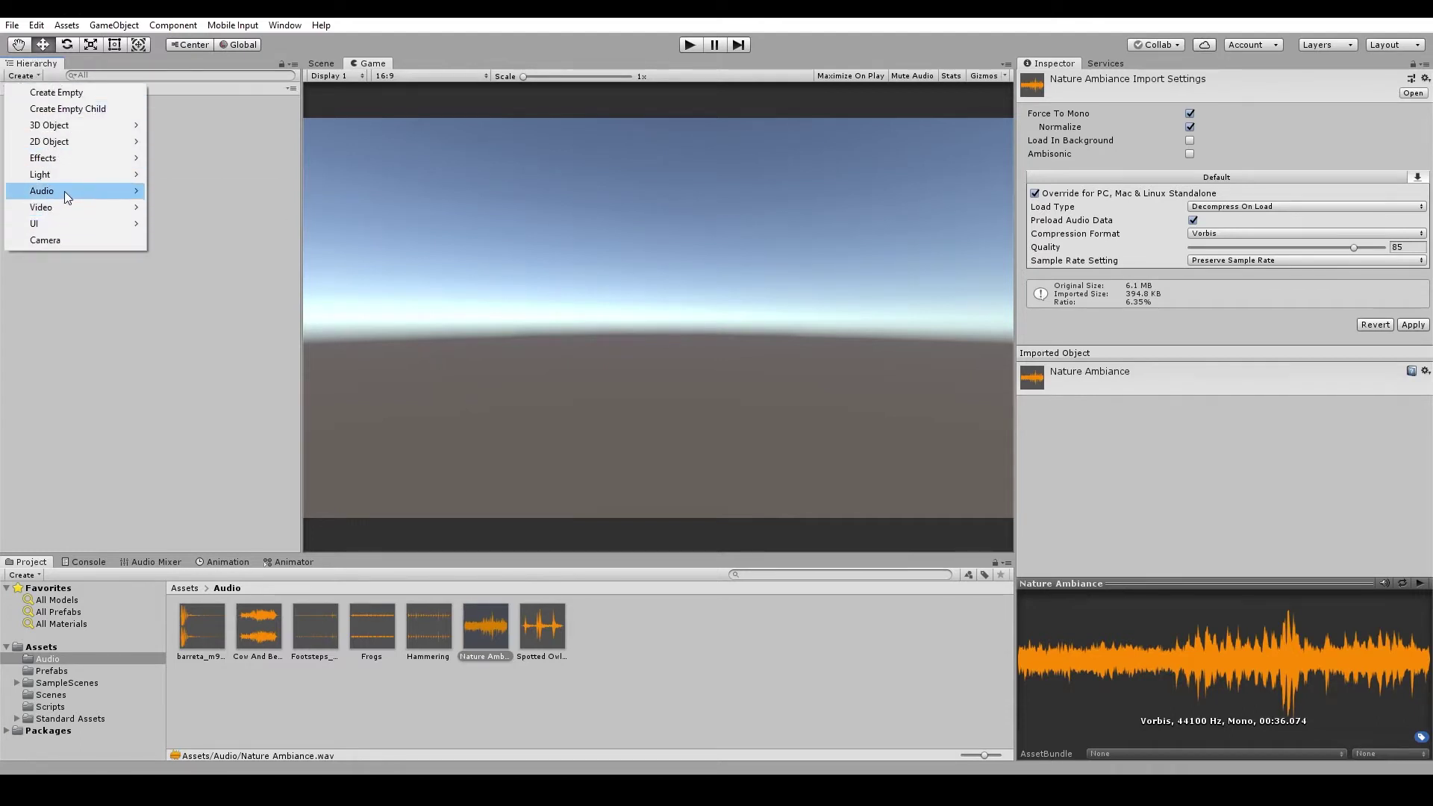
pyautogui.click(216, 193)
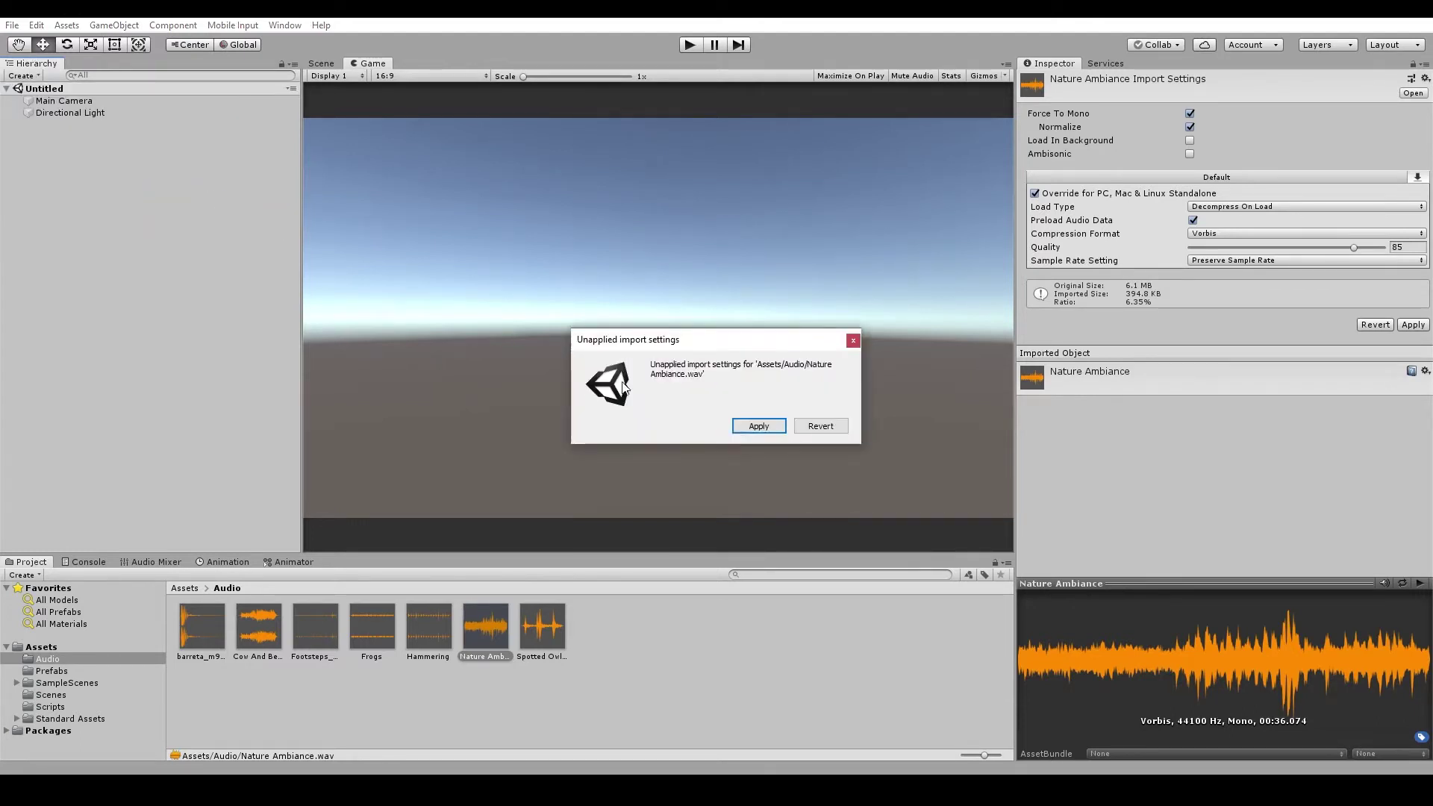
pyautogui.click(757, 428)
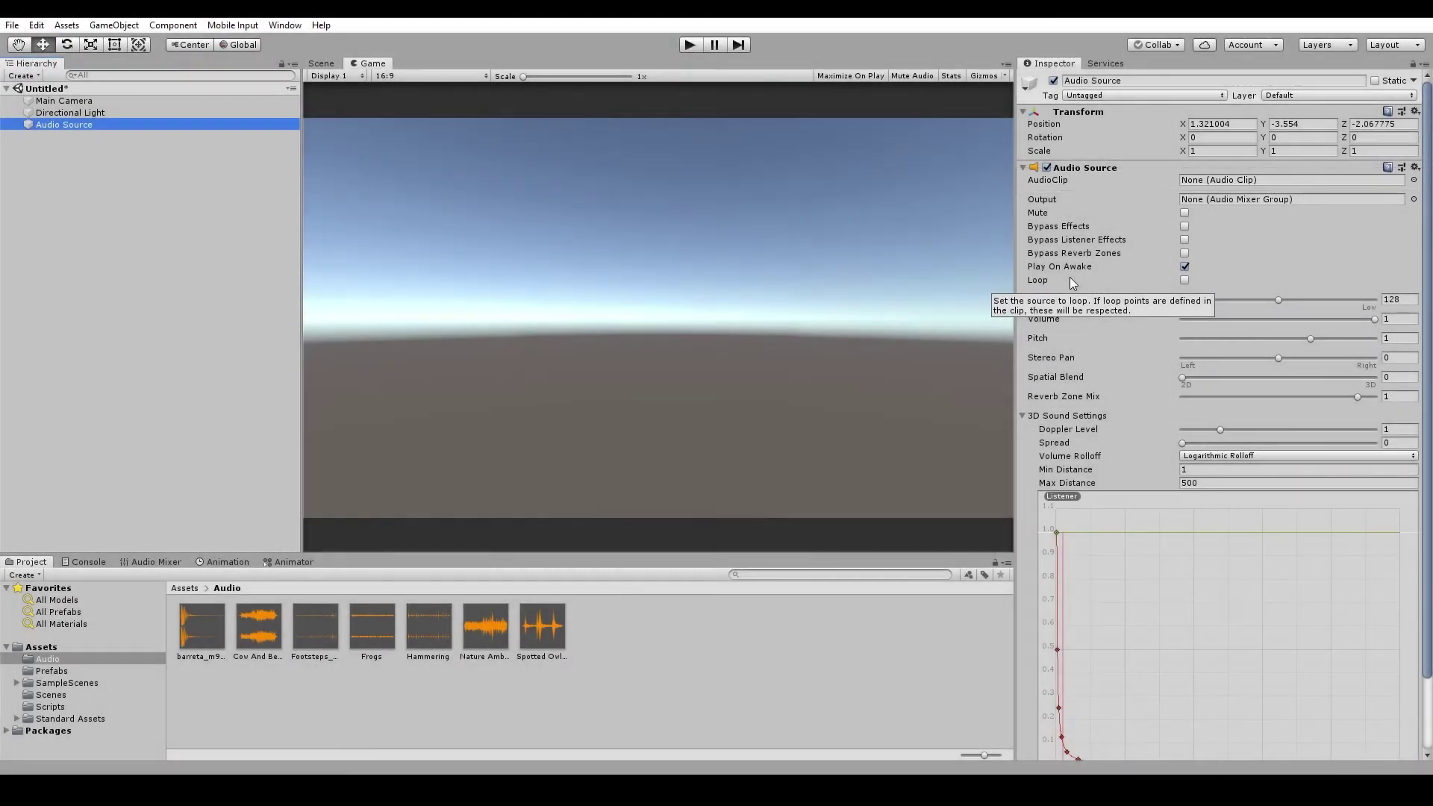
# - Assign the barreta clip to the Audio Source and attach the PlaySound script
pyautogui.moveTo(201, 630); pyautogui.dragTo(1227, 191)
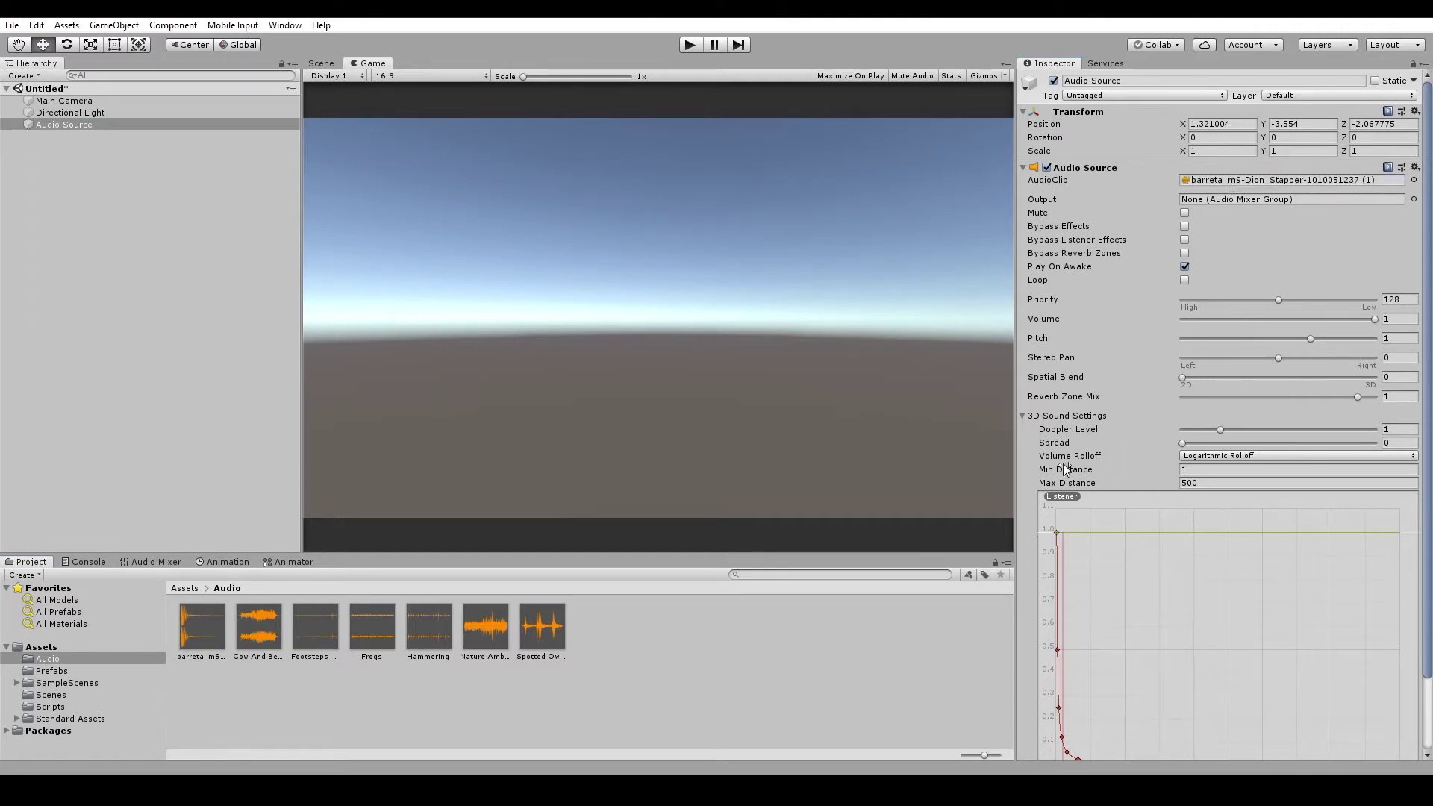
pyautogui.scroll(-3, 1067, 478)
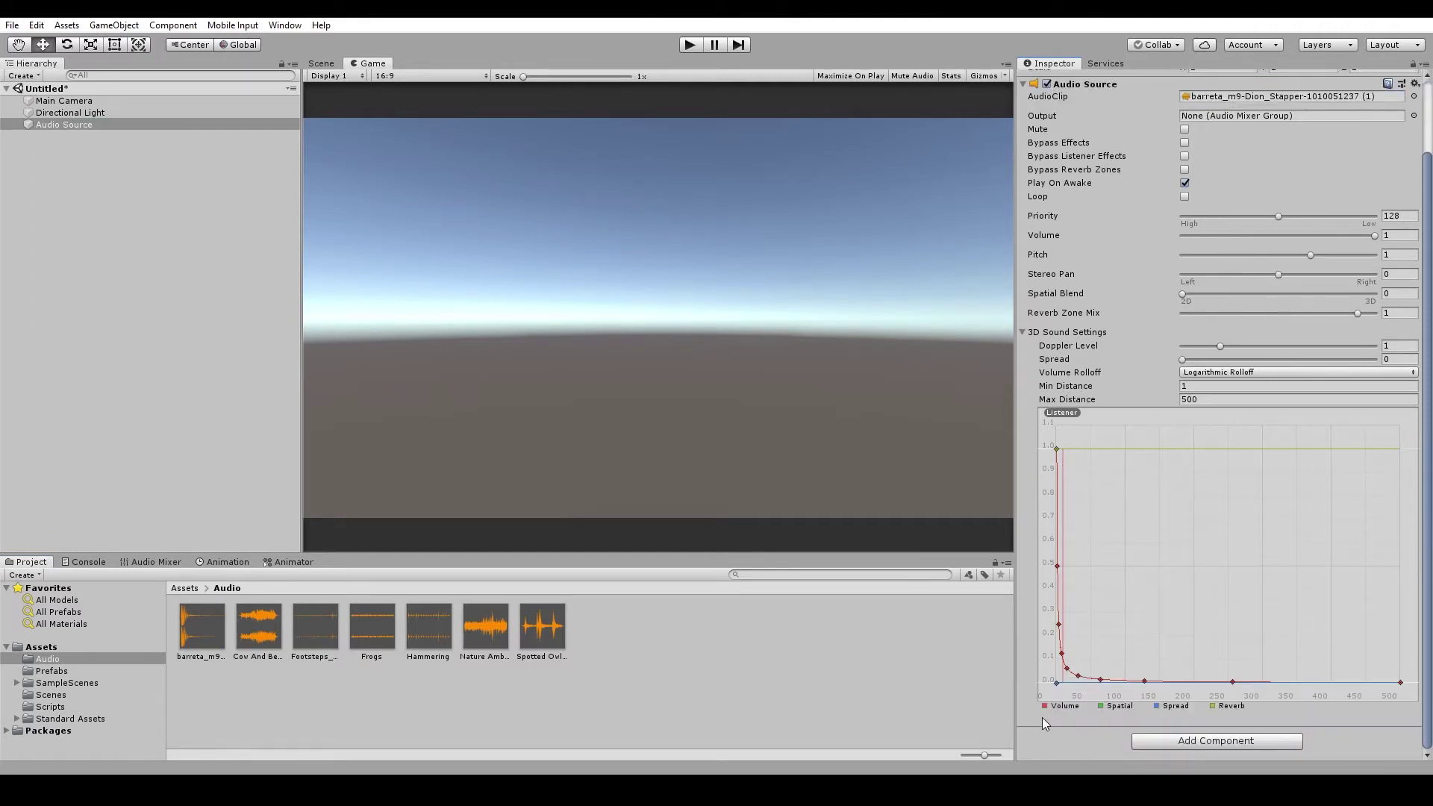
pyautogui.click(51, 706)
pyautogui.moveTo(216, 642); pyautogui.dragTo(1069, 739)
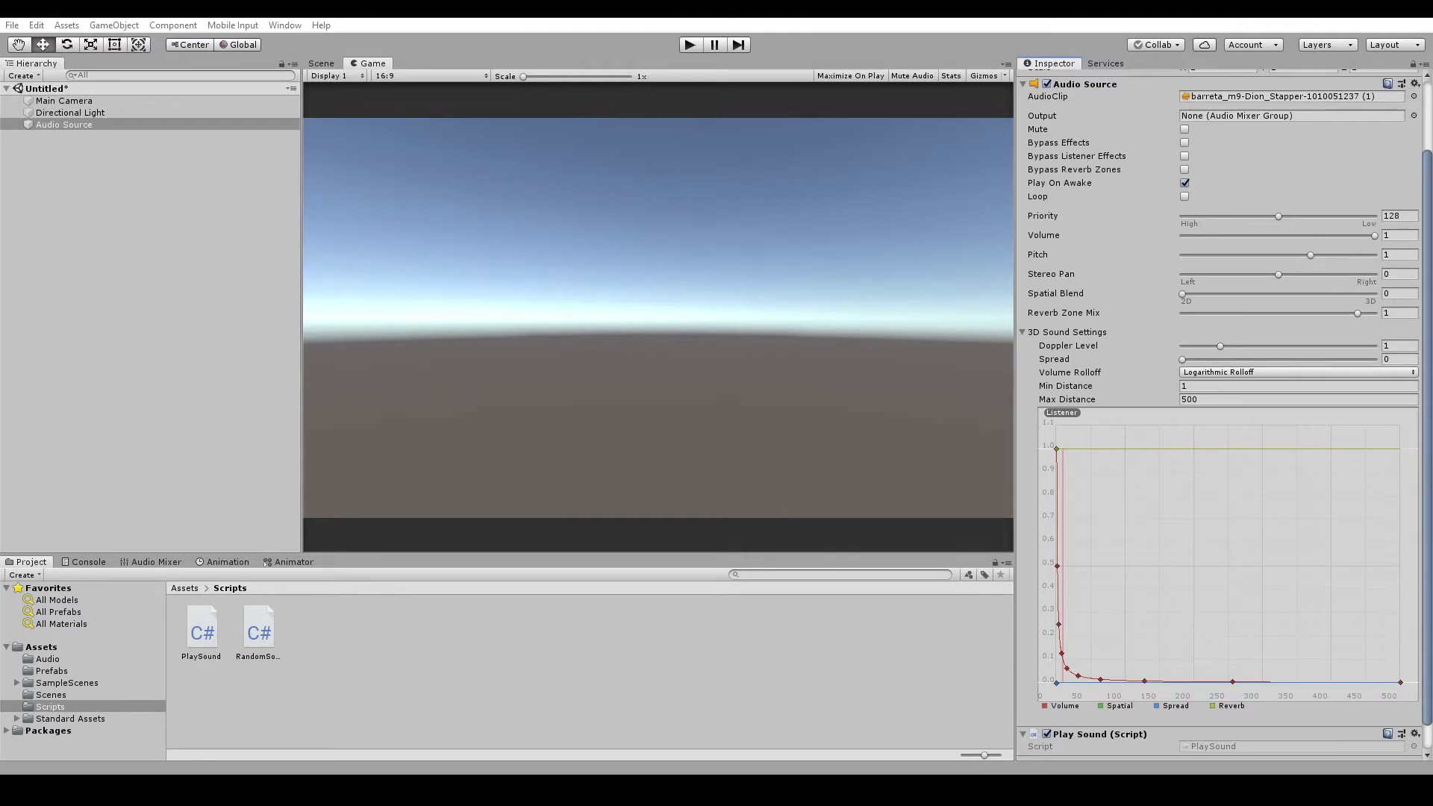
# - Open the Audio Mixer window
pyautogui.click(291, 26)
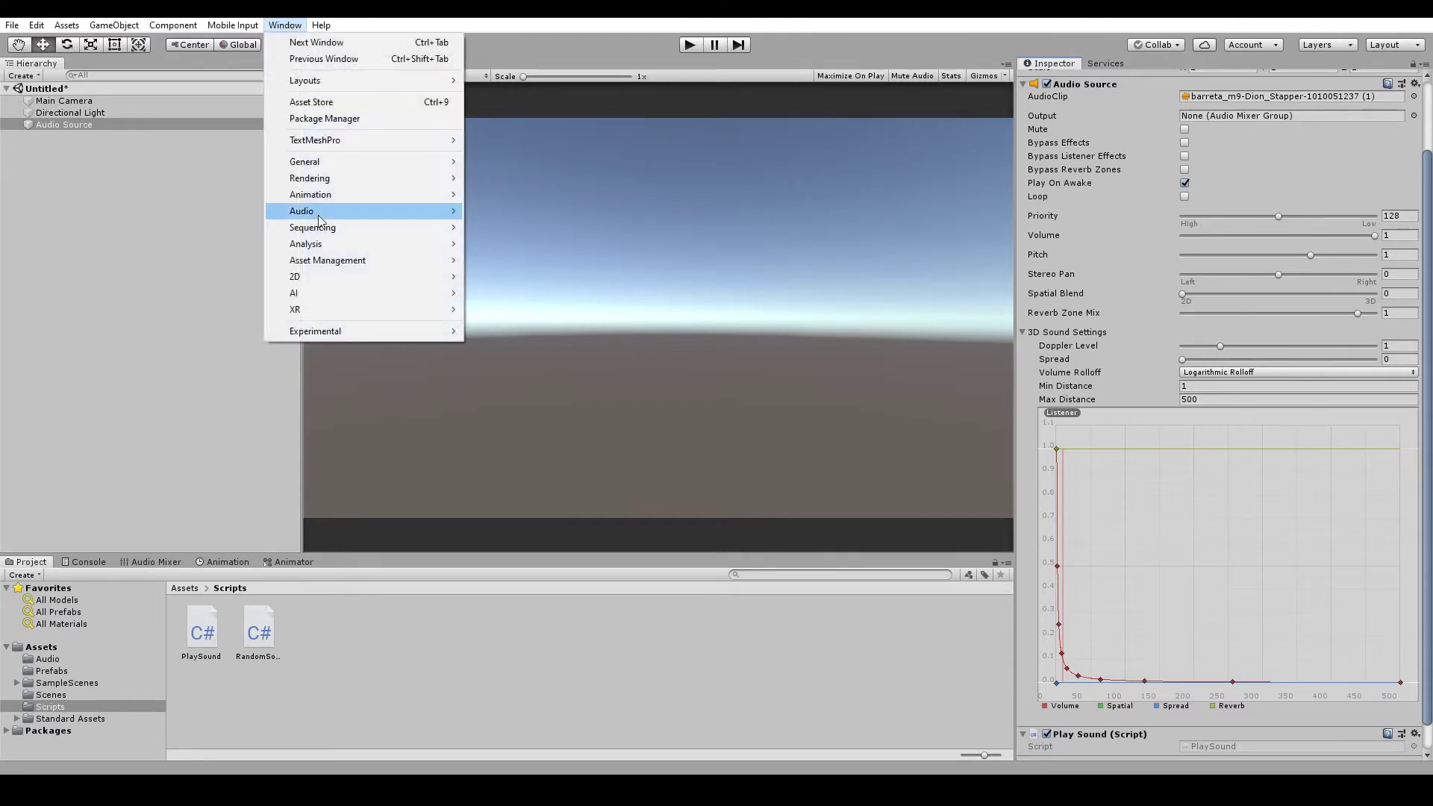
pyautogui.moveTo(323, 220)
pyautogui.click(517, 211)
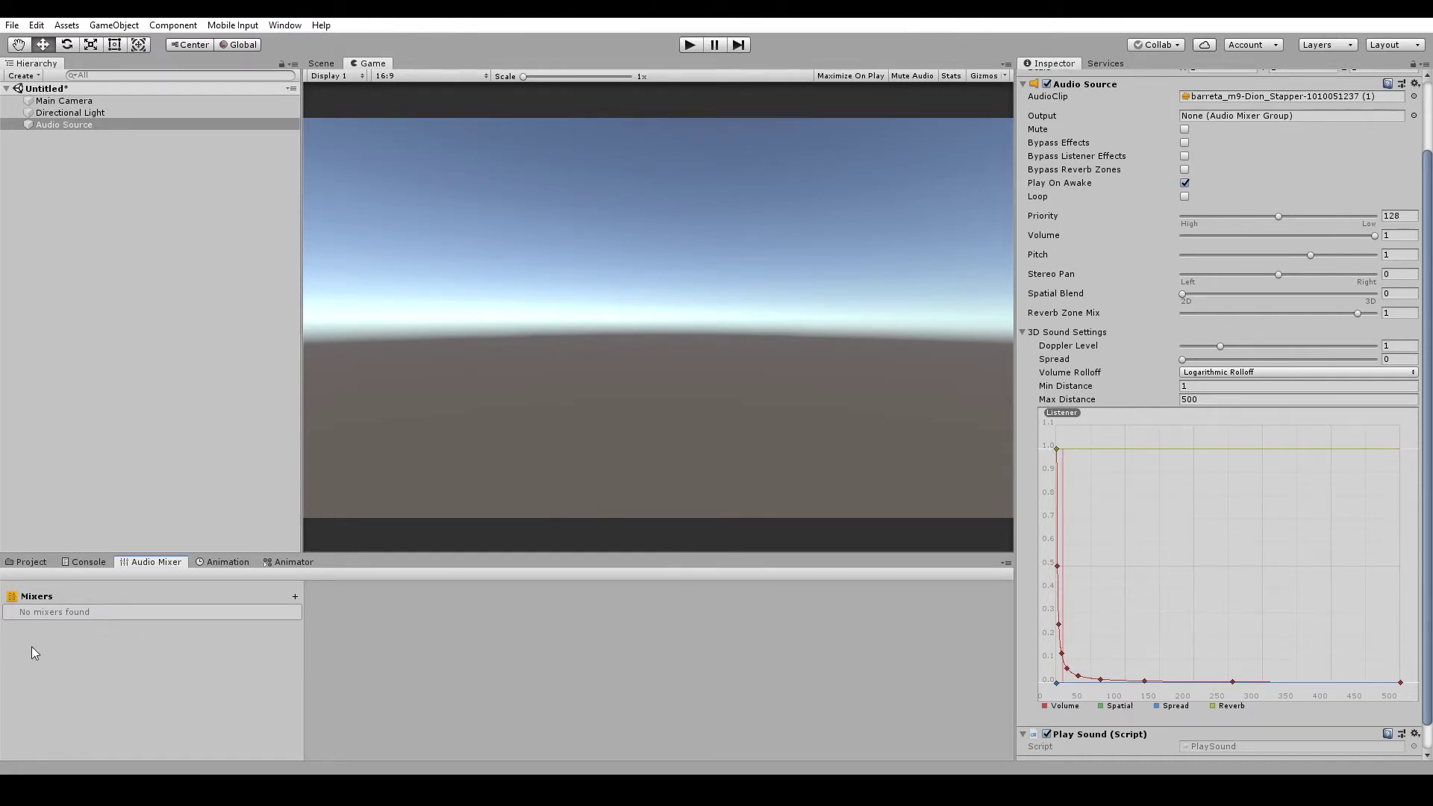
# - Create a mixer named MainMixer and show its Master group's pitch and volume
pyautogui.click(296, 597)
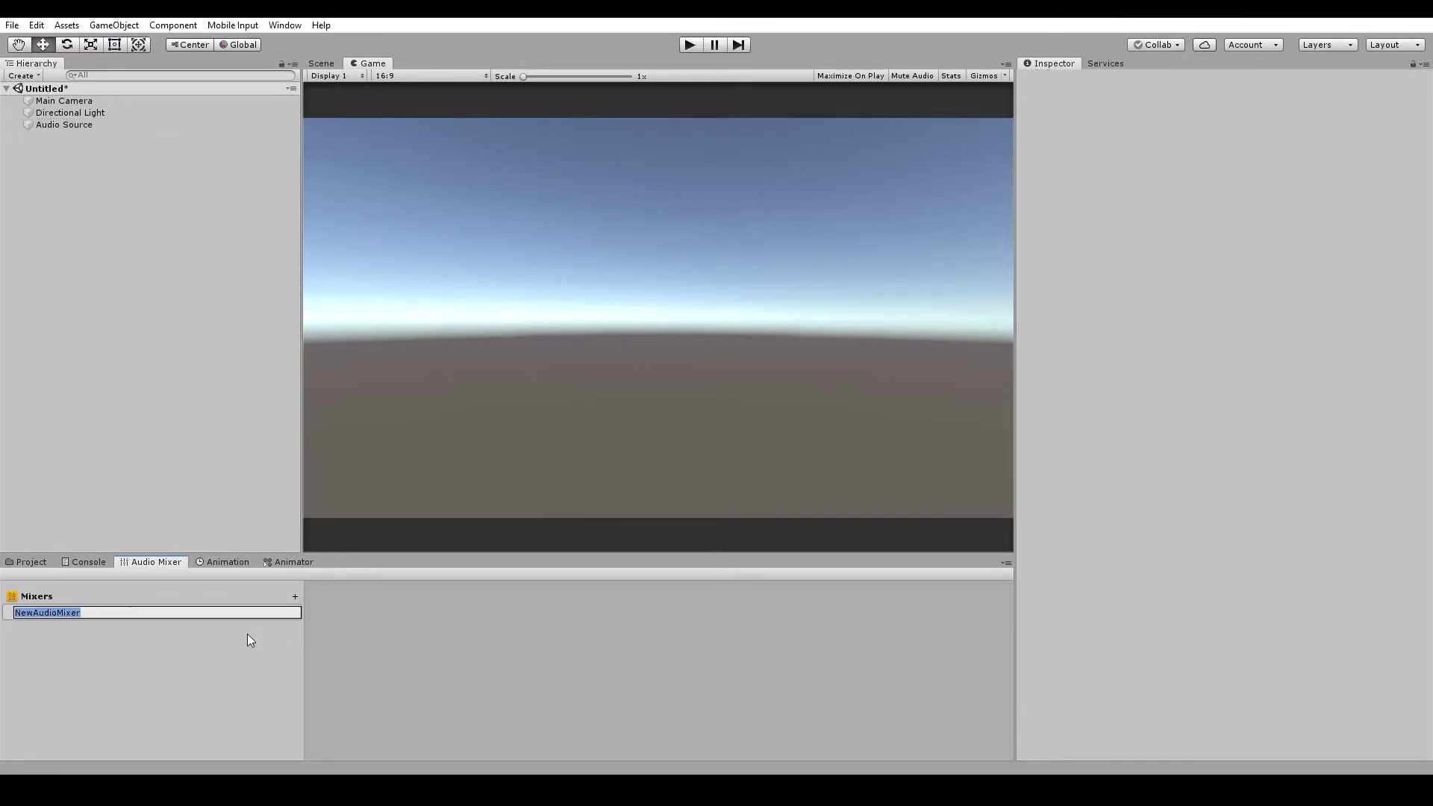
pyautogui.write('MainMixer')
pyautogui.press('Return')
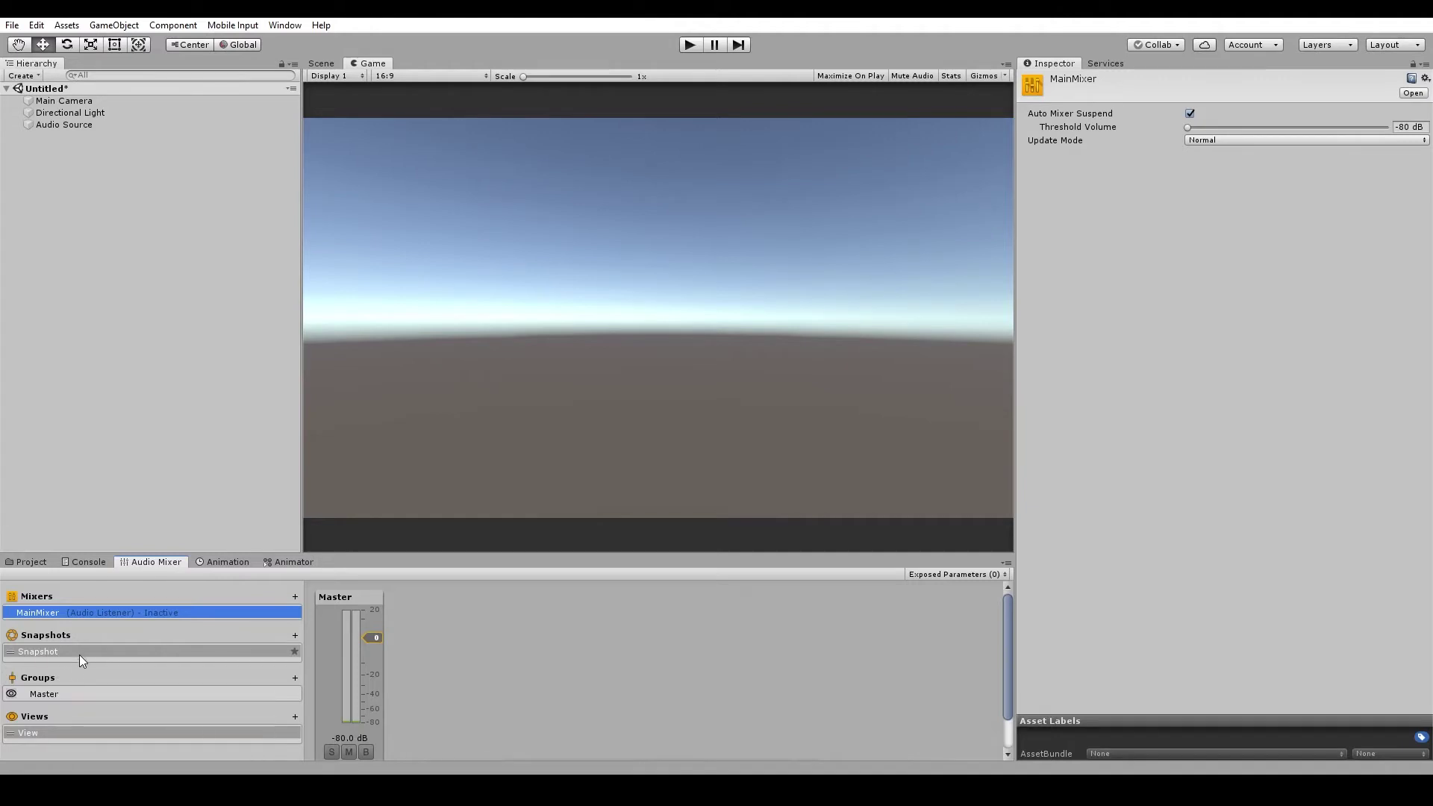
pyautogui.moveTo(41, 720)
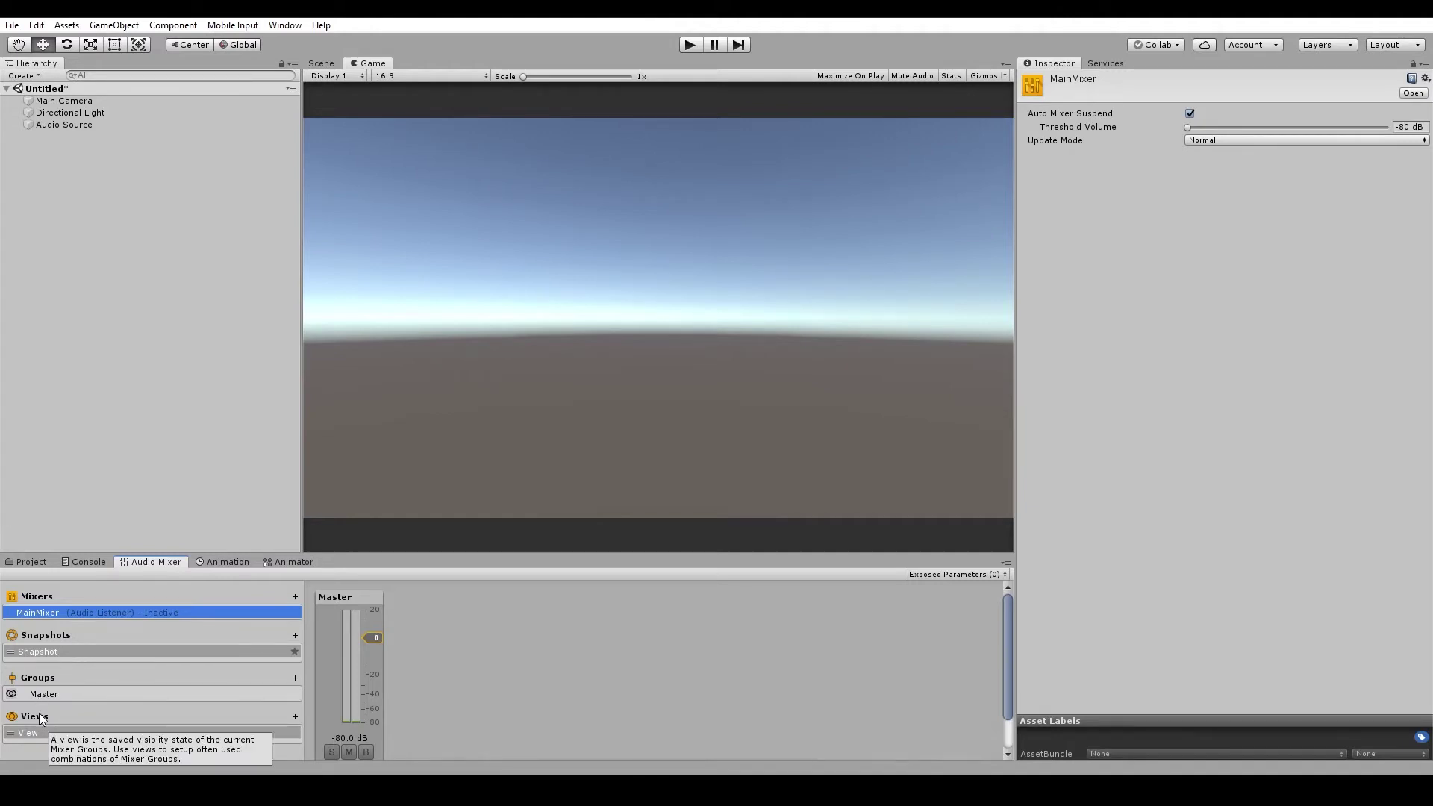
pyautogui.click(44, 694)
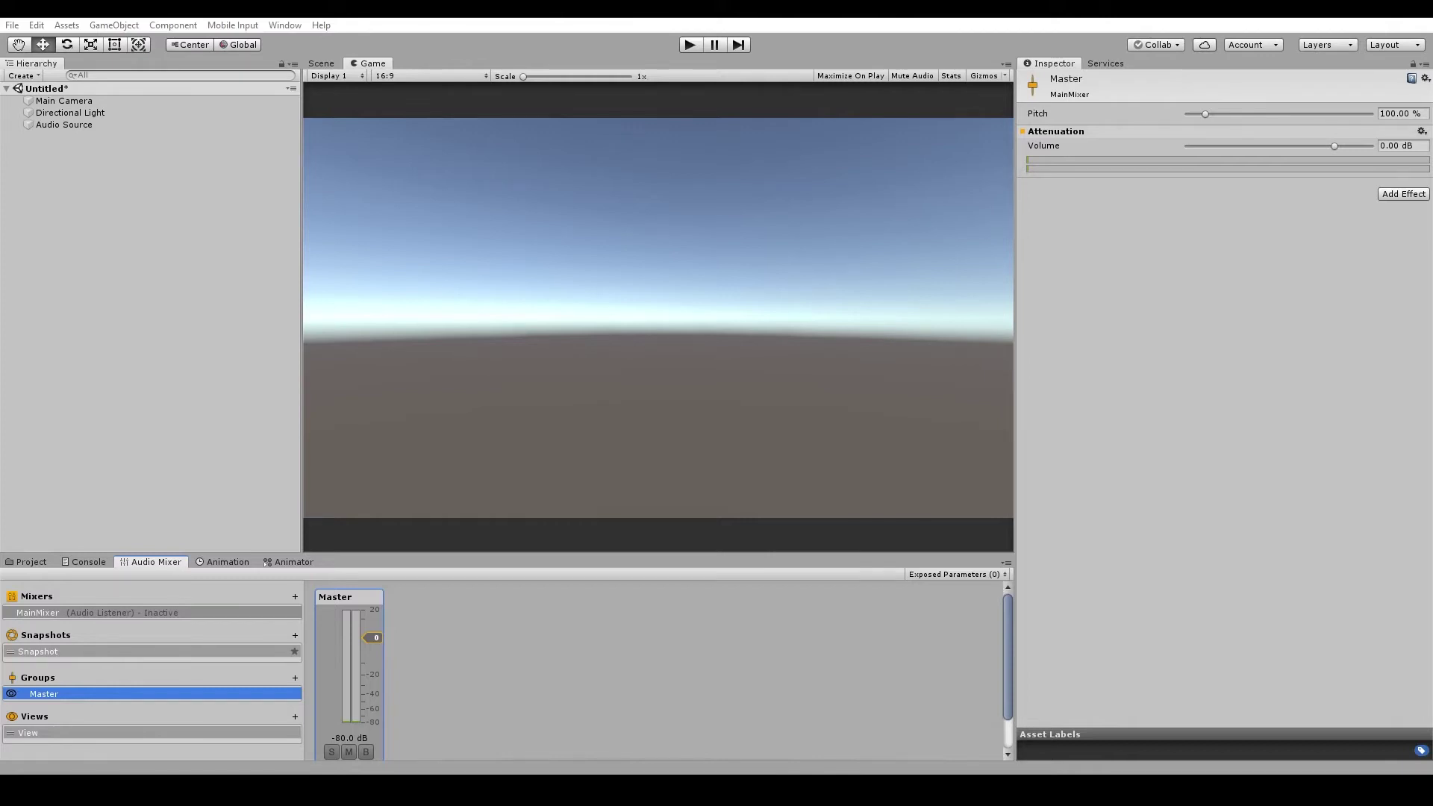
# - Add SFX, Music and Speech mixer groups under Master
pyautogui.click(295, 678)
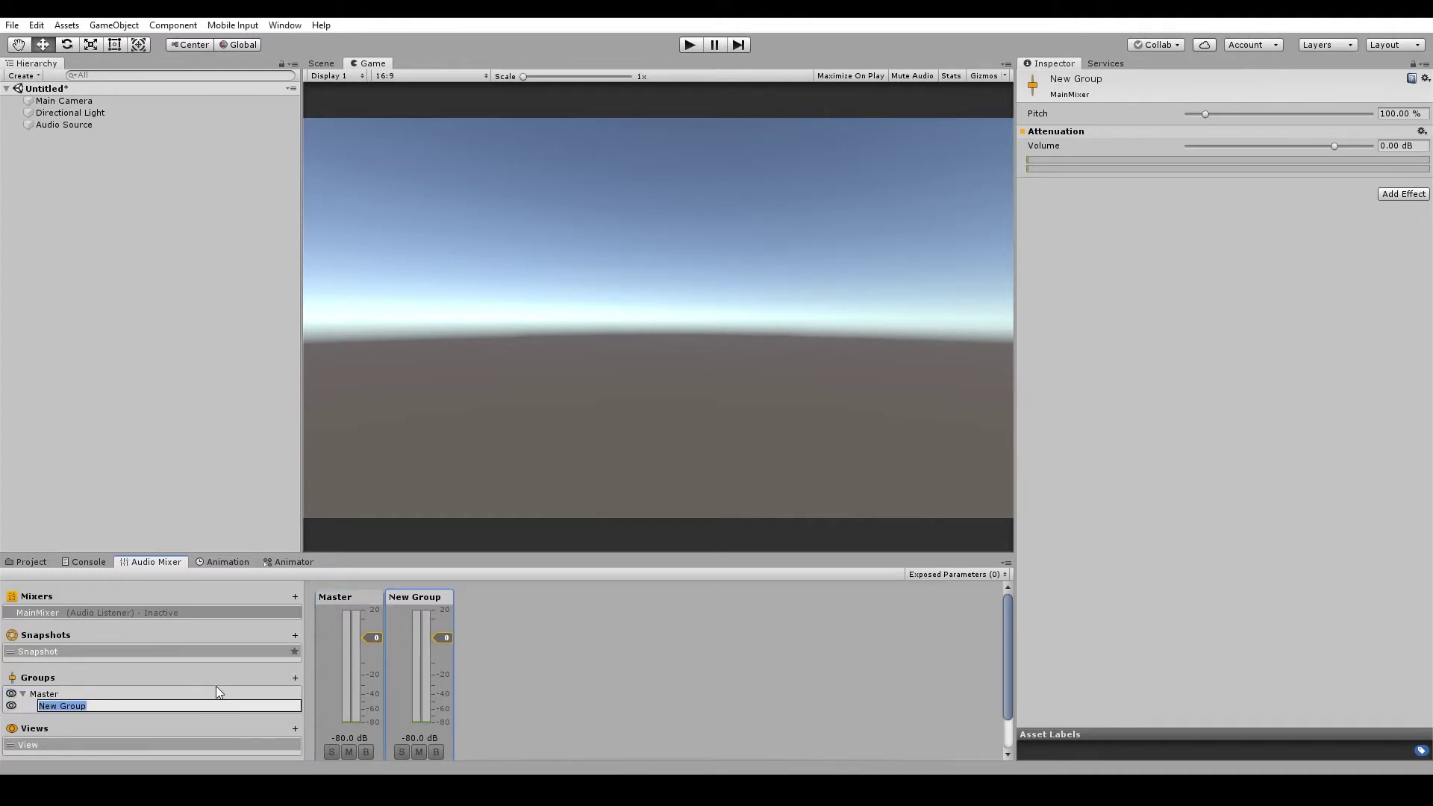
pyautogui.write('SFX')
pyautogui.press('Return')
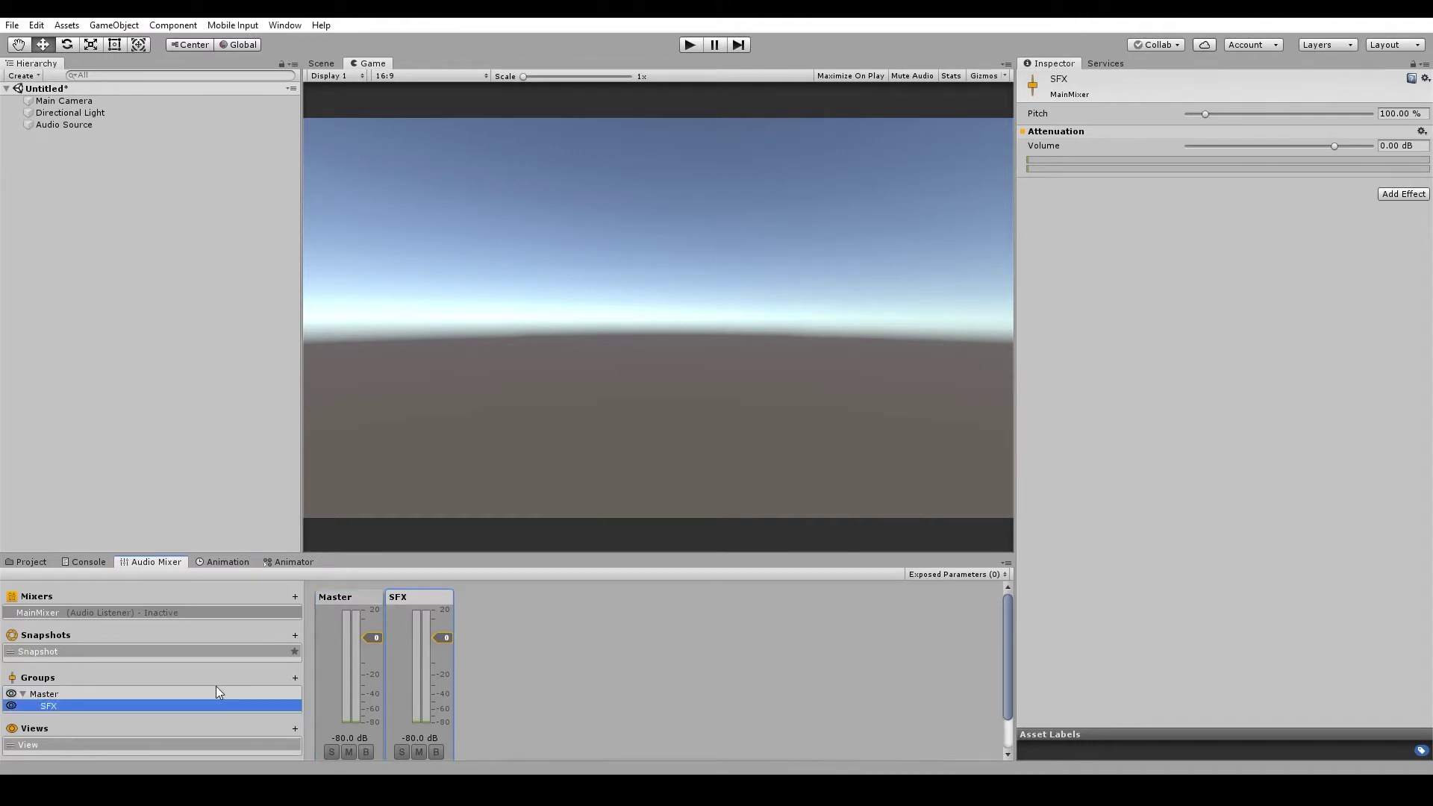
pyautogui.click(293, 678)
pyautogui.write('Musi')
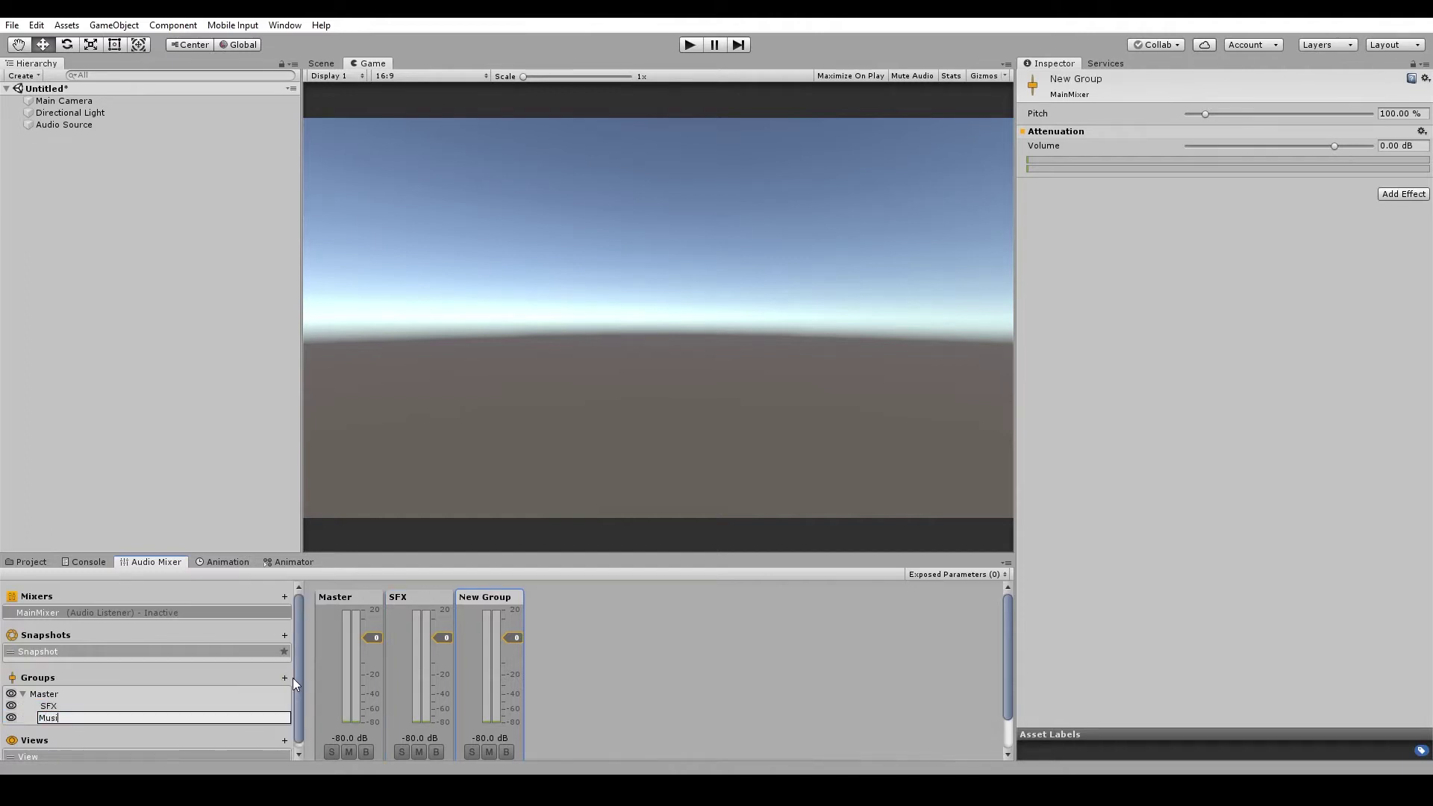
pyautogui.write('c')
pyautogui.press('Return')
pyautogui.click(284, 678)
pyautogui.write('Speech')
pyautogui.press('Return')
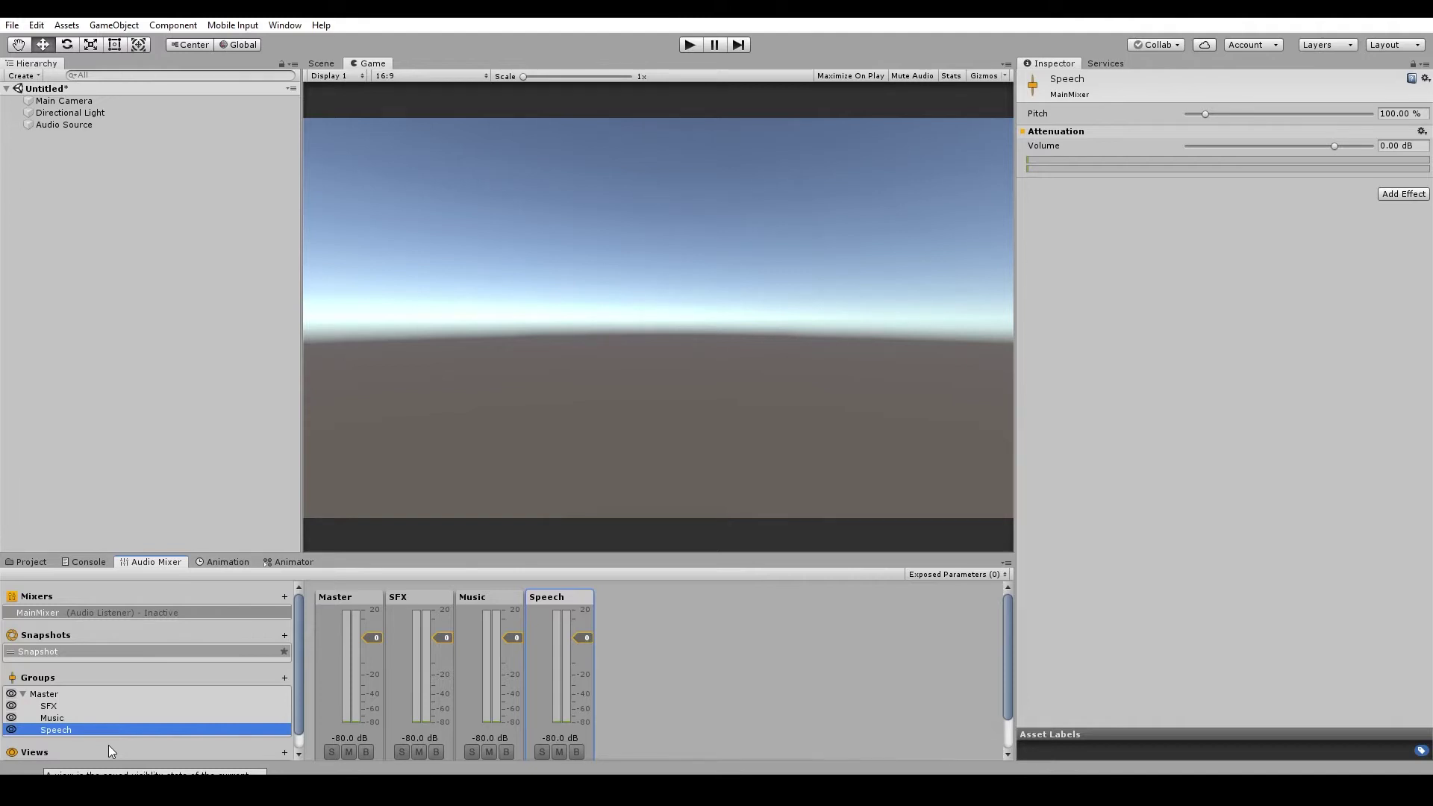
pyautogui.press('alt')
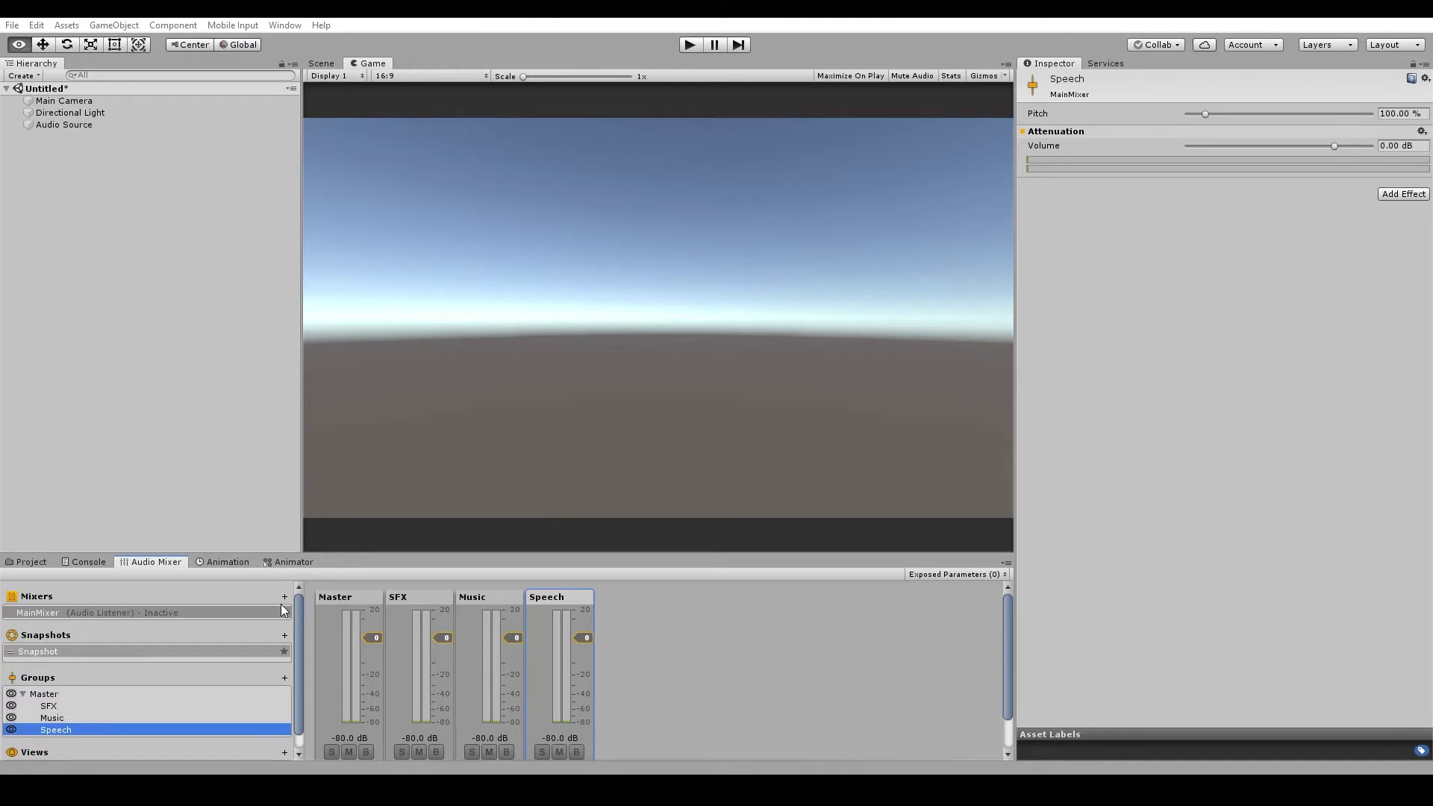
# - Add a Tunnel child group inside SFX and nudge SFX volume down to -0.88 dB
pyautogui.click(46, 706)
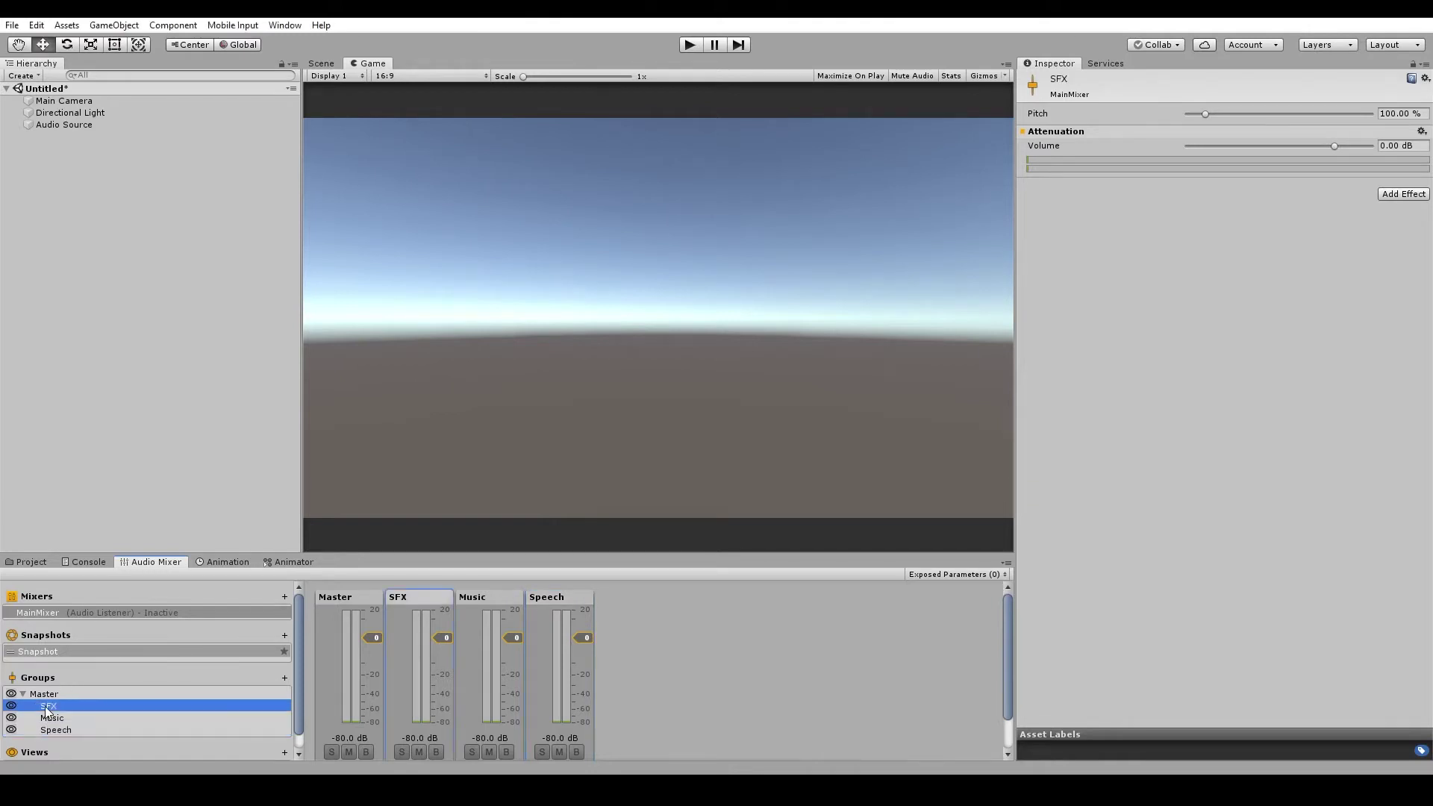
pyautogui.click(283, 677)
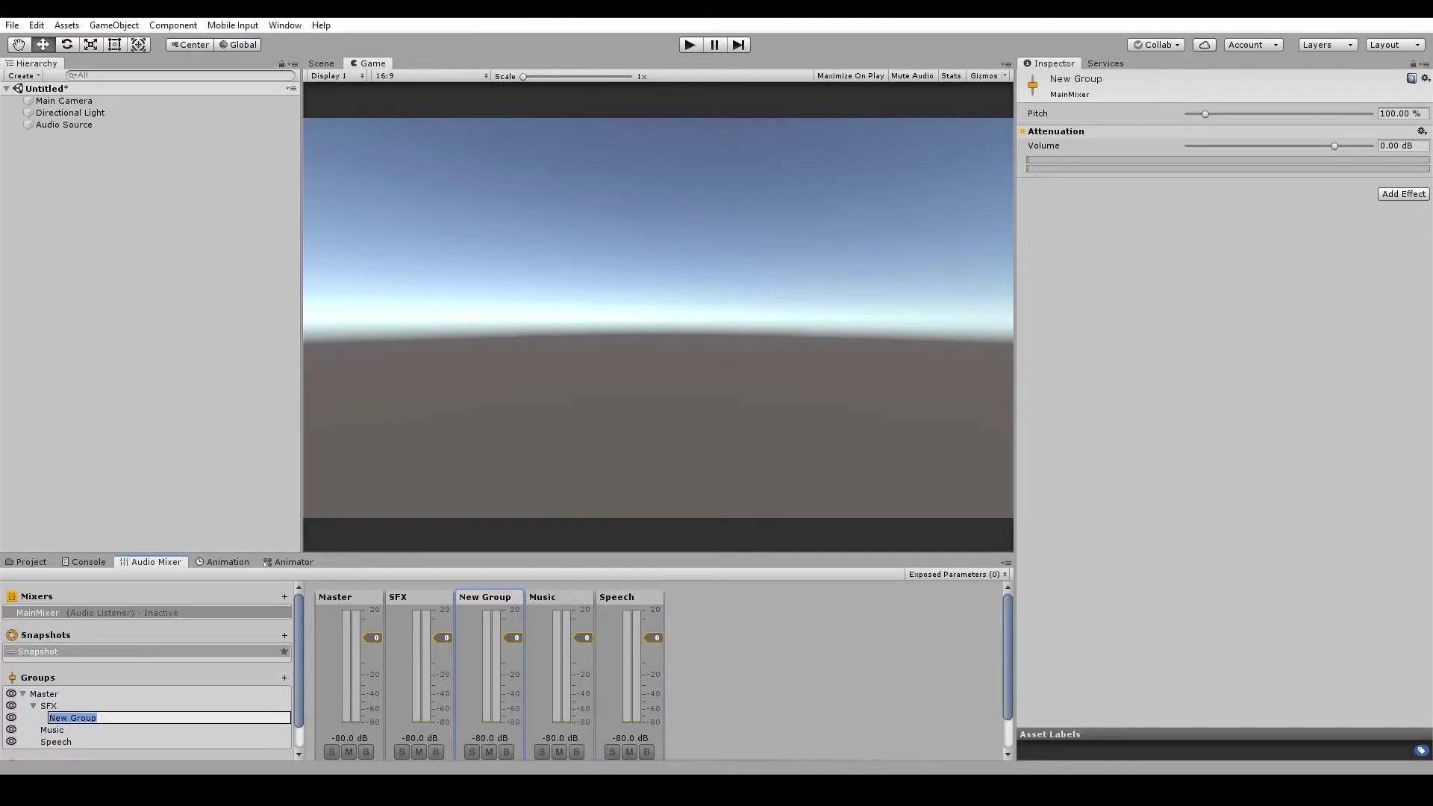
pyautogui.write('Tunnel')
pyautogui.press('Return')
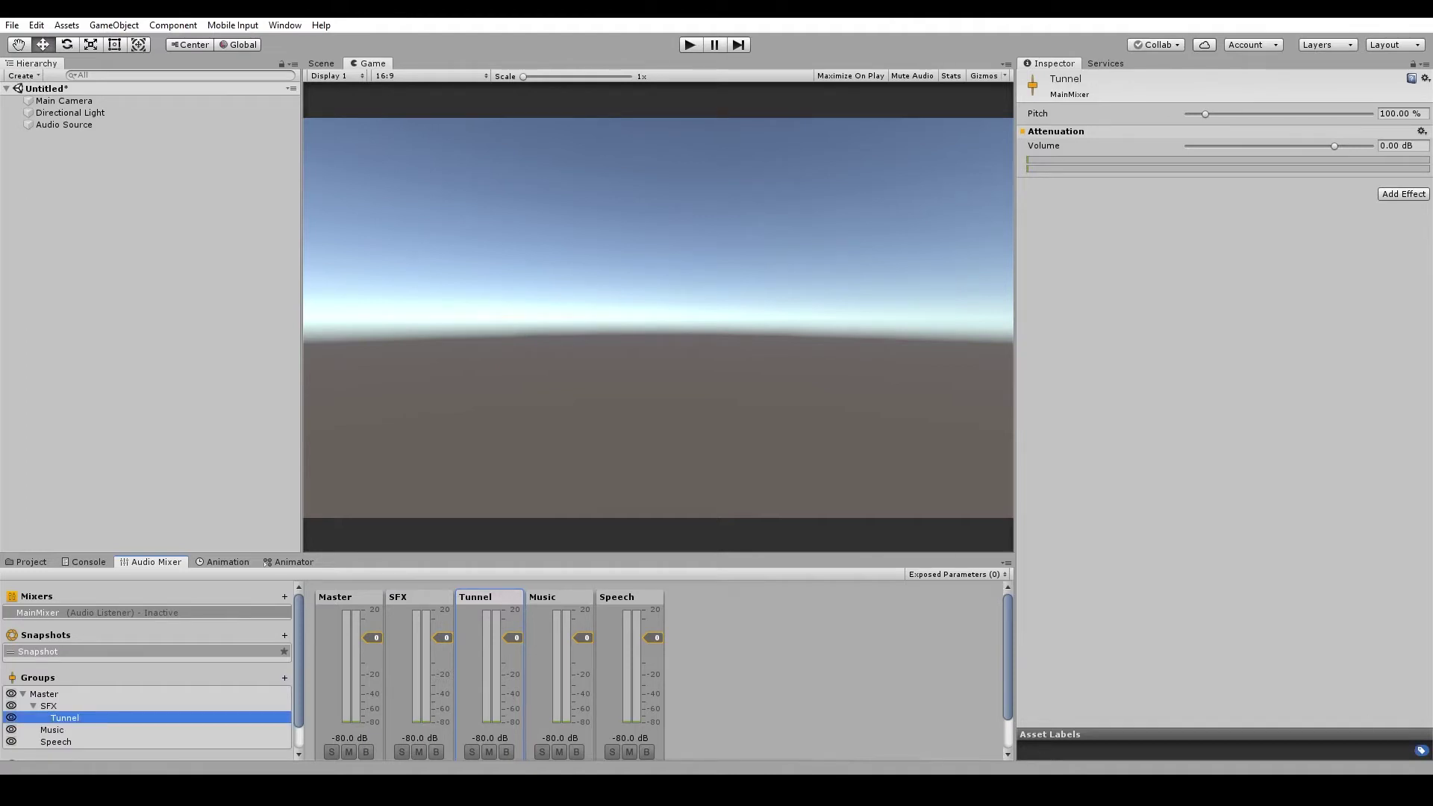
pyautogui.moveTo(441, 640)
pyautogui.mouseDown()
pyautogui.moveTo(442, 694)
pyautogui.moveTo(444, 647)
pyautogui.mouseUp()
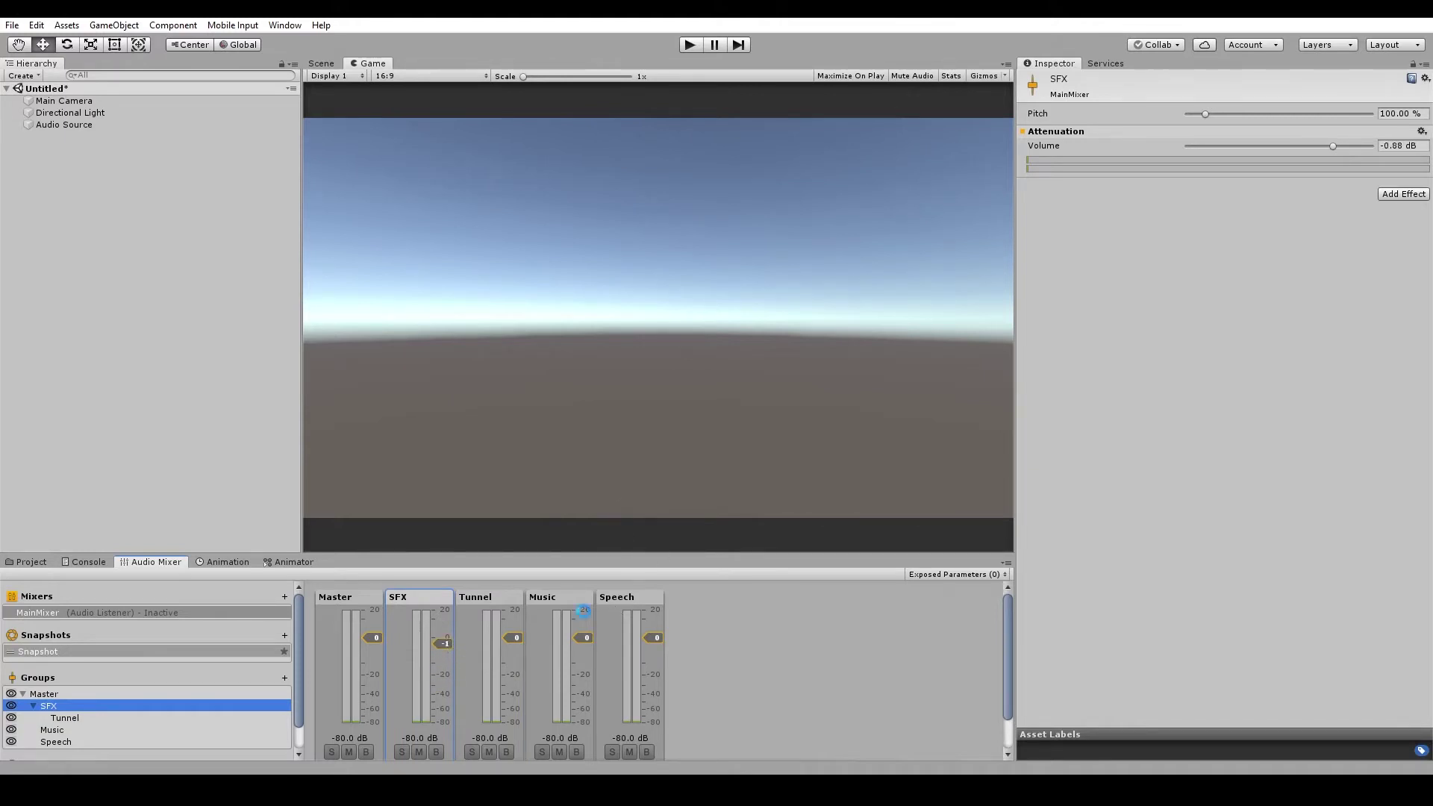
# - Add an Echo to Tunnel with 240 ms delay, 22% decay and 15% wet mix
pyautogui.click(482, 644)
pyautogui.moveTo(594, 556); pyautogui.dragTo(626, 473)
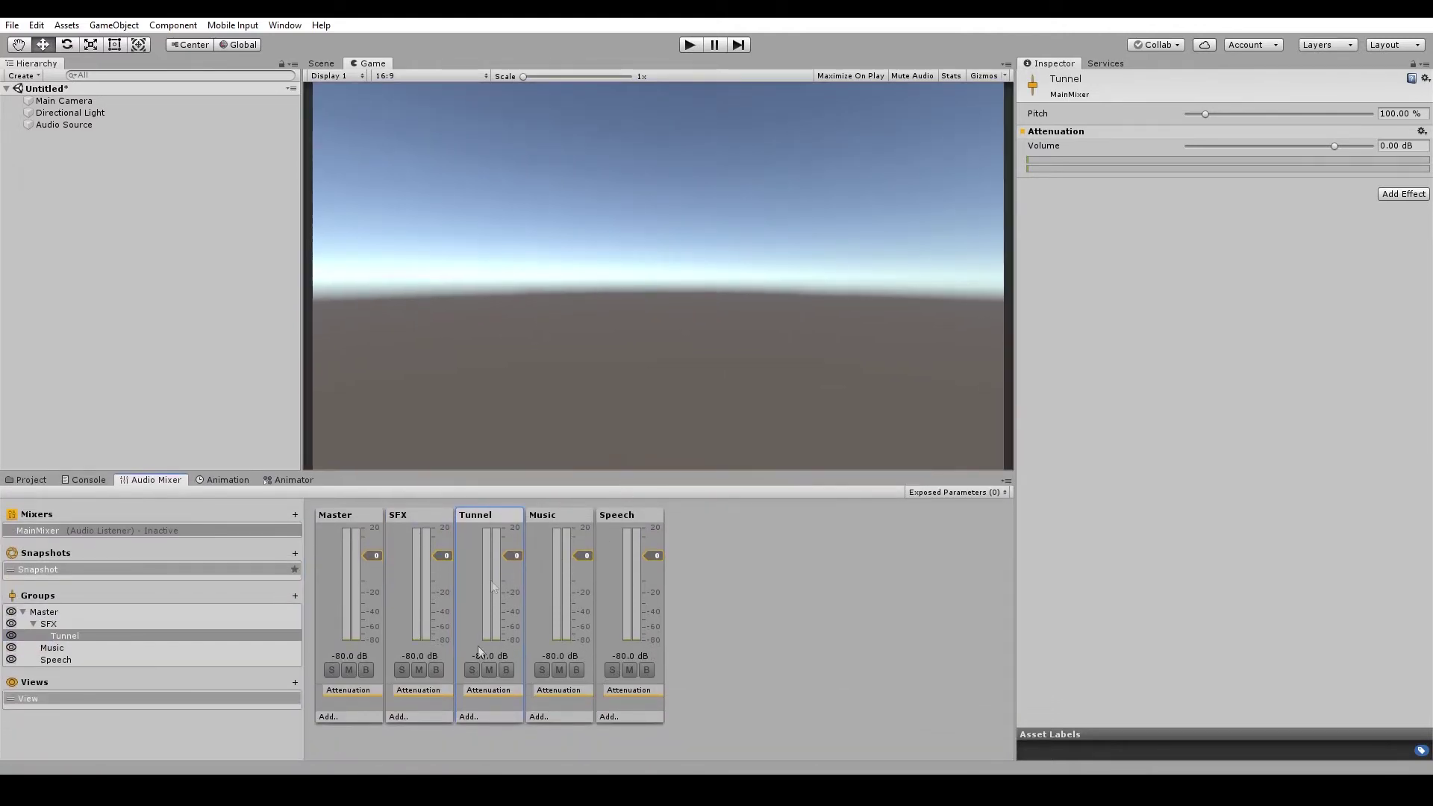
pyautogui.click(487, 718)
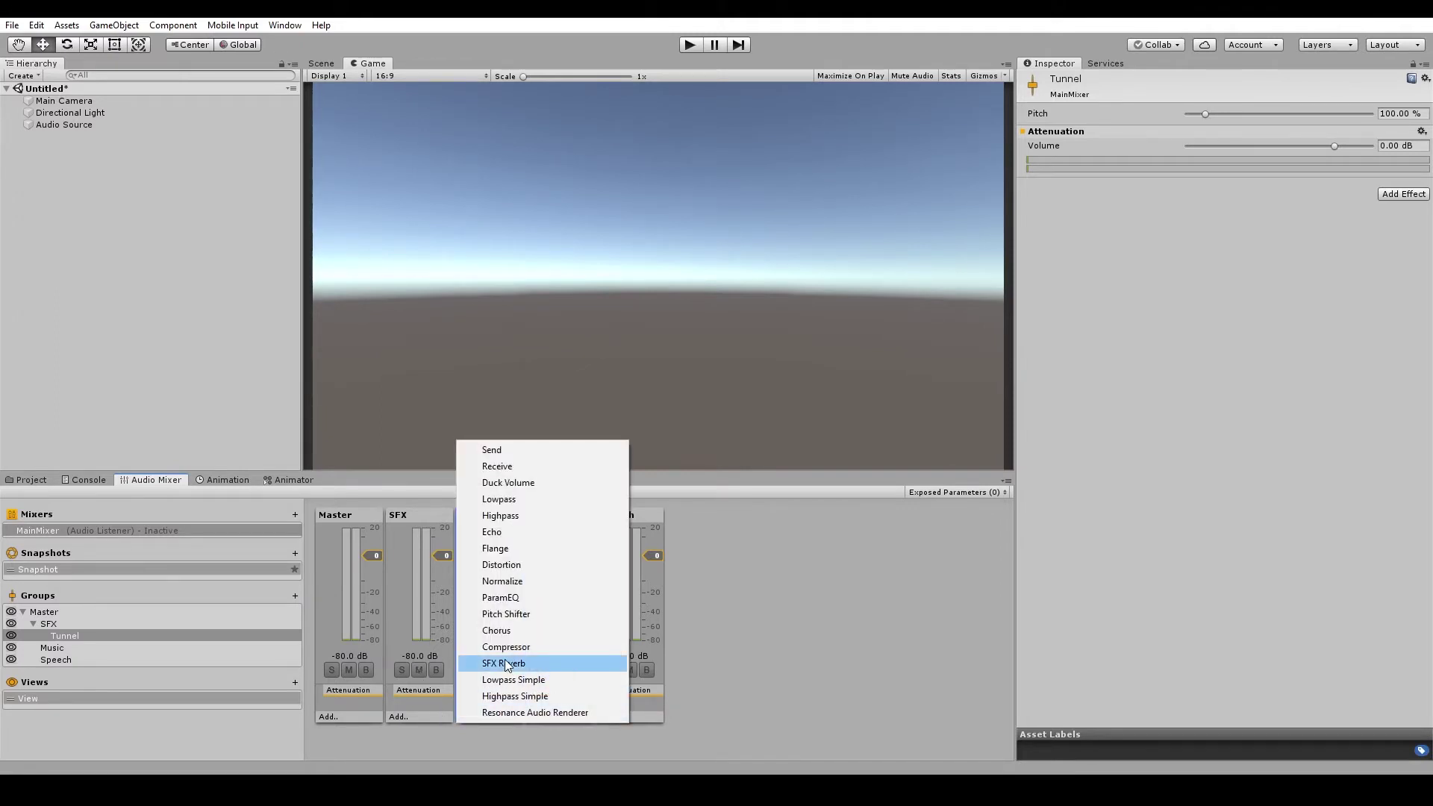
pyautogui.click(501, 532)
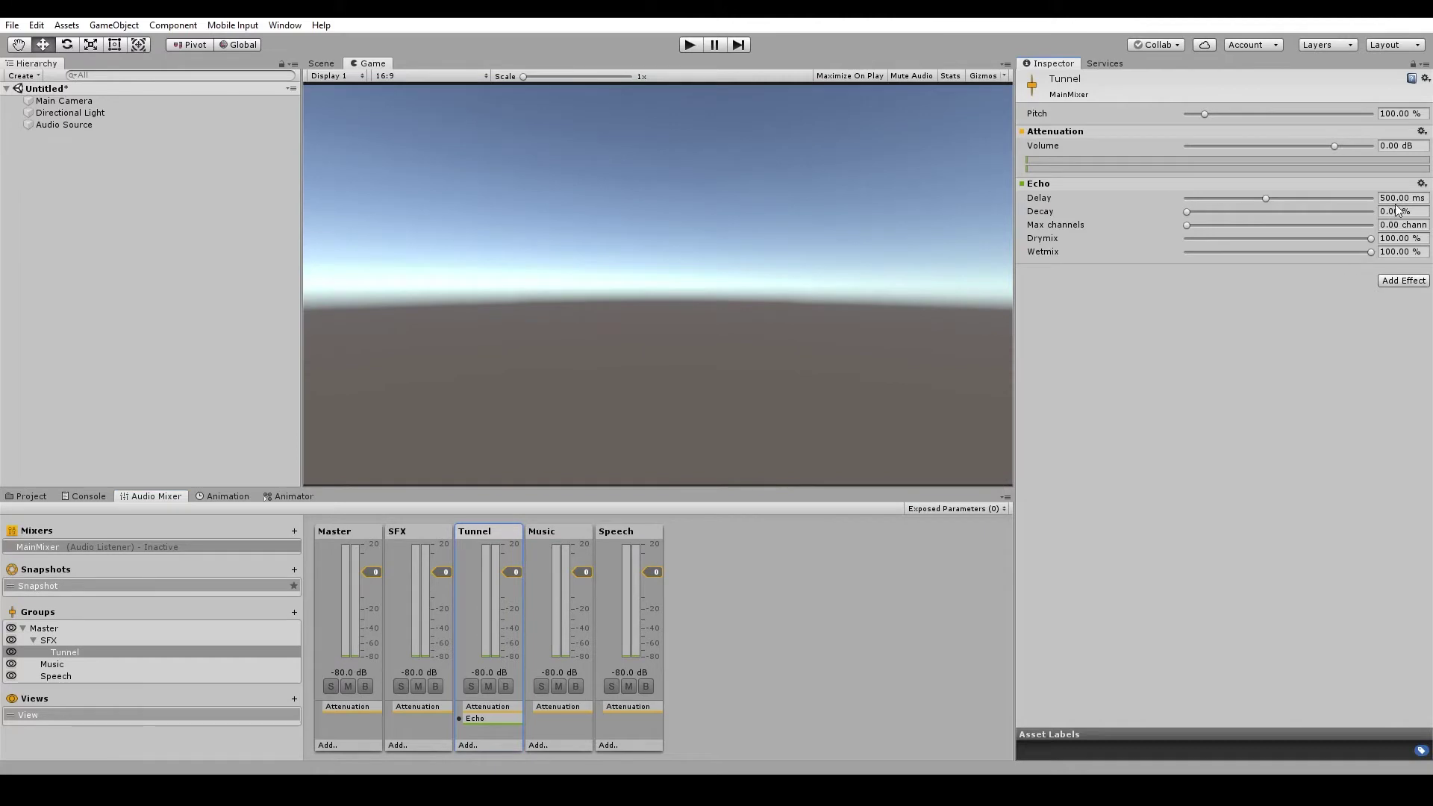
pyautogui.doubleClick(1391, 197)
pyautogui.write('240')
pyautogui.press('Tab')
pyautogui.write('22')
pyautogui.press('Tab')
pyautogui.press('Tab')
pyautogui.press('Tab')
pyautogui.write('15')
pyautogui.press('Return')
# - Add an SFX Reverb to Tunnel with Dry Level -648 and Room -1618
pyautogui.click(470, 745)
pyautogui.click(504, 692)
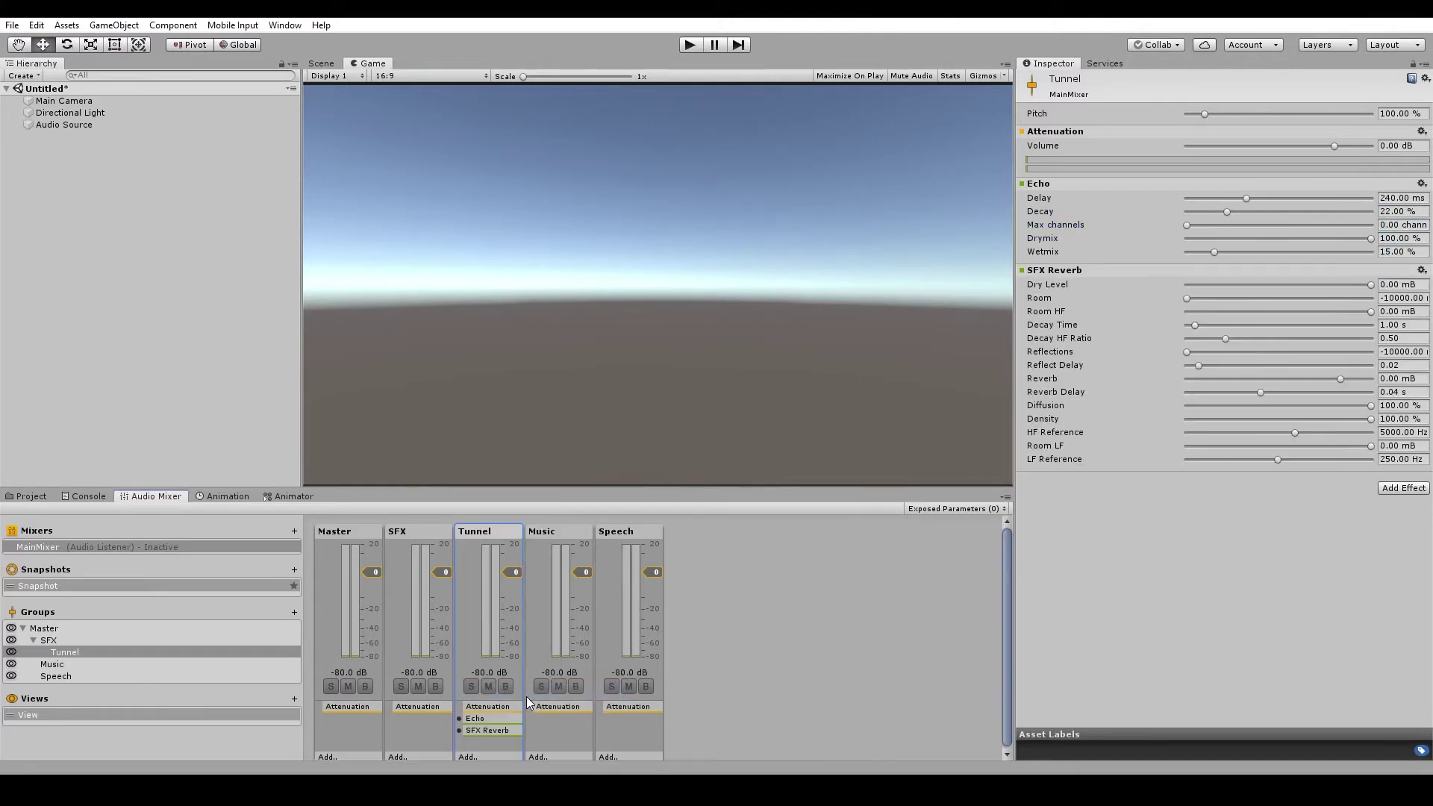
pyautogui.press('Tab')
pyautogui.write('-648')
pyautogui.press('Tab')
pyautogui.write('-1618')
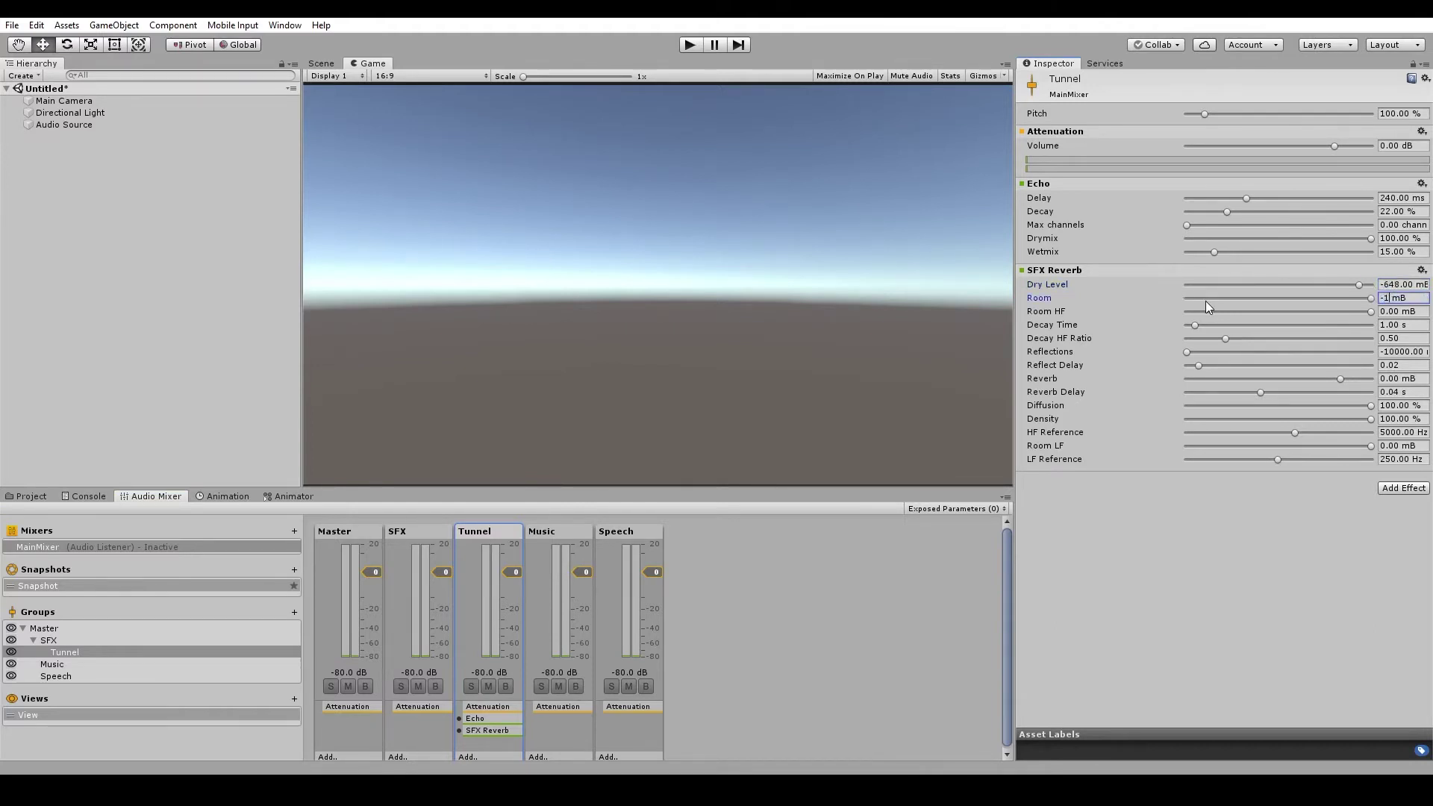
pyautogui.press('Return')
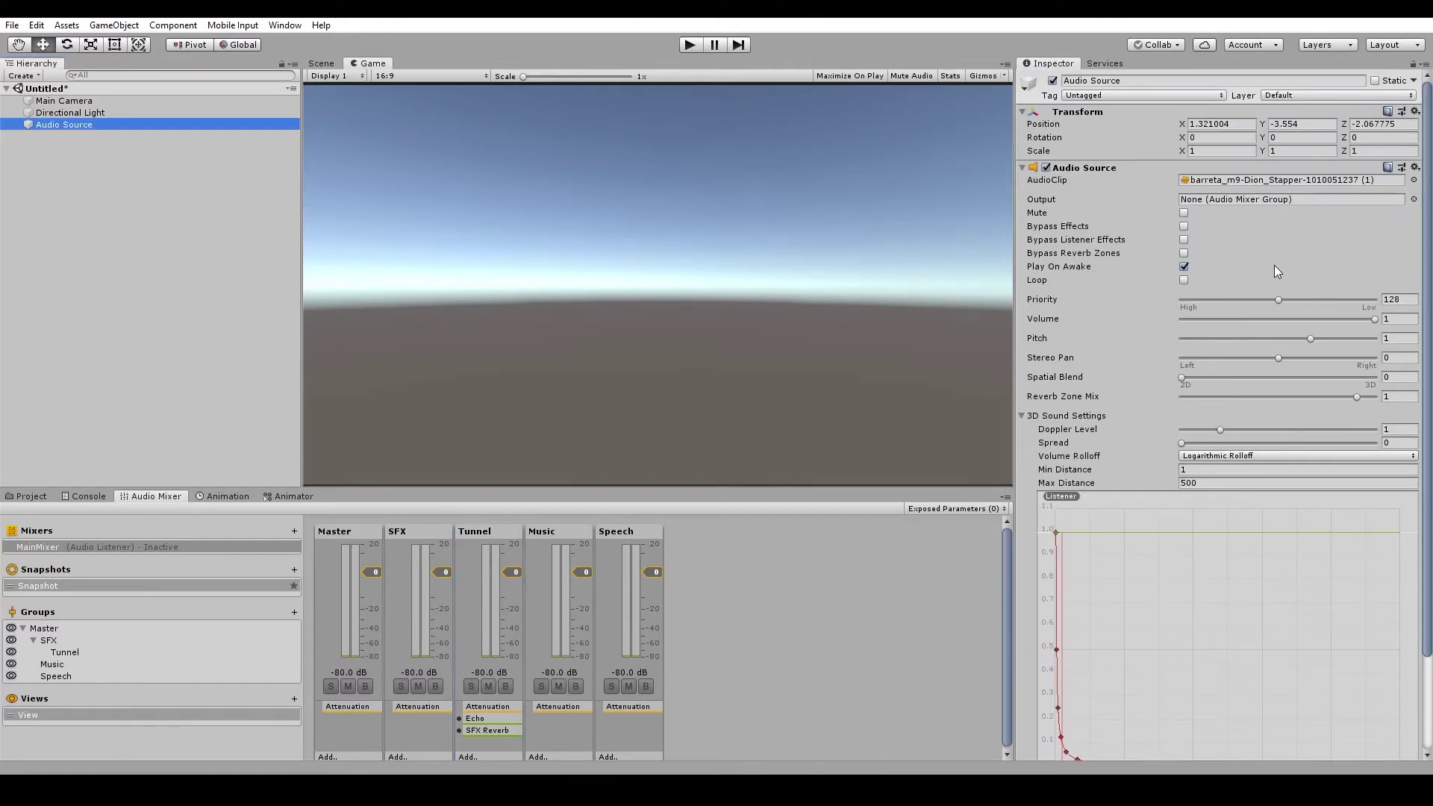
pyautogui.click(690, 46)
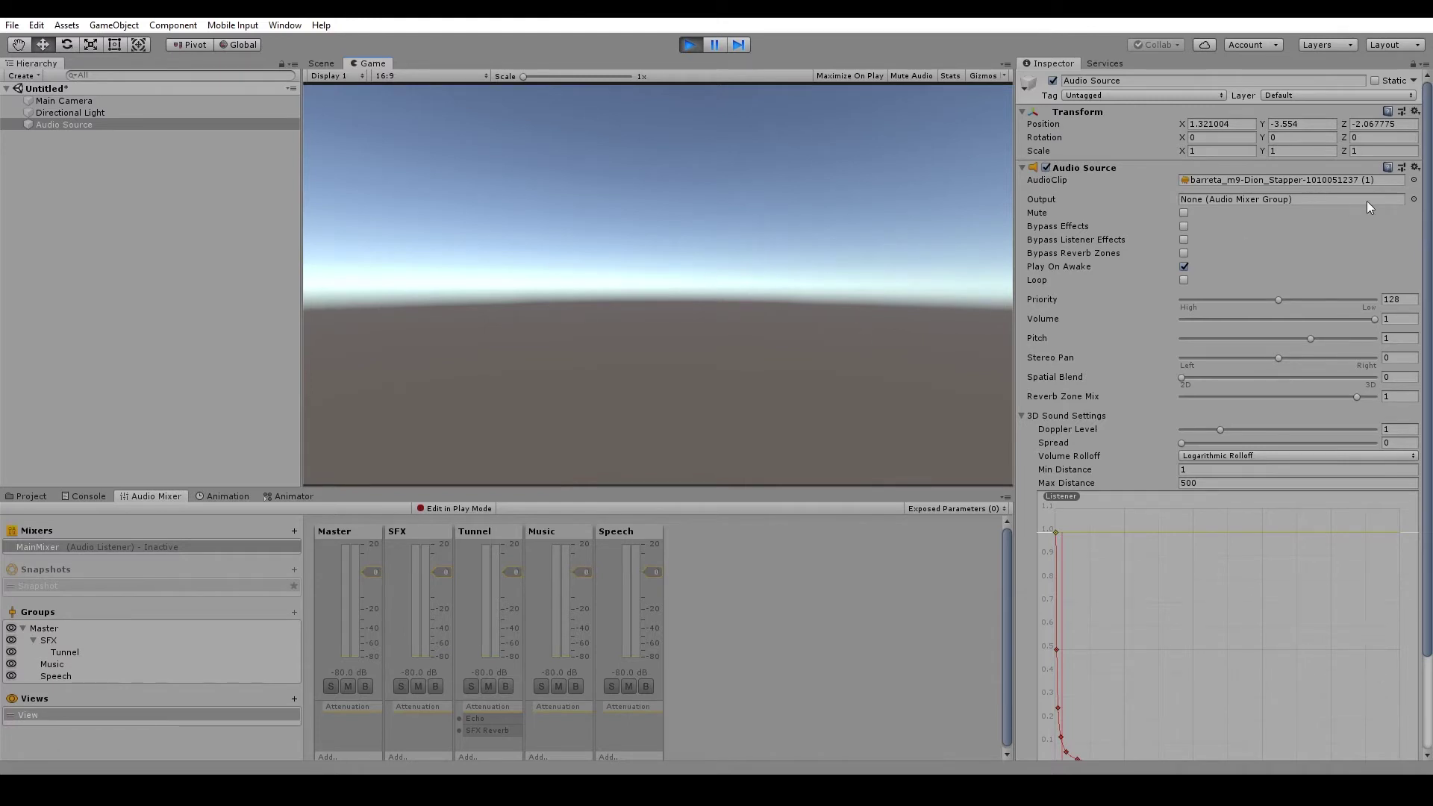
pyautogui.click(1414, 200)
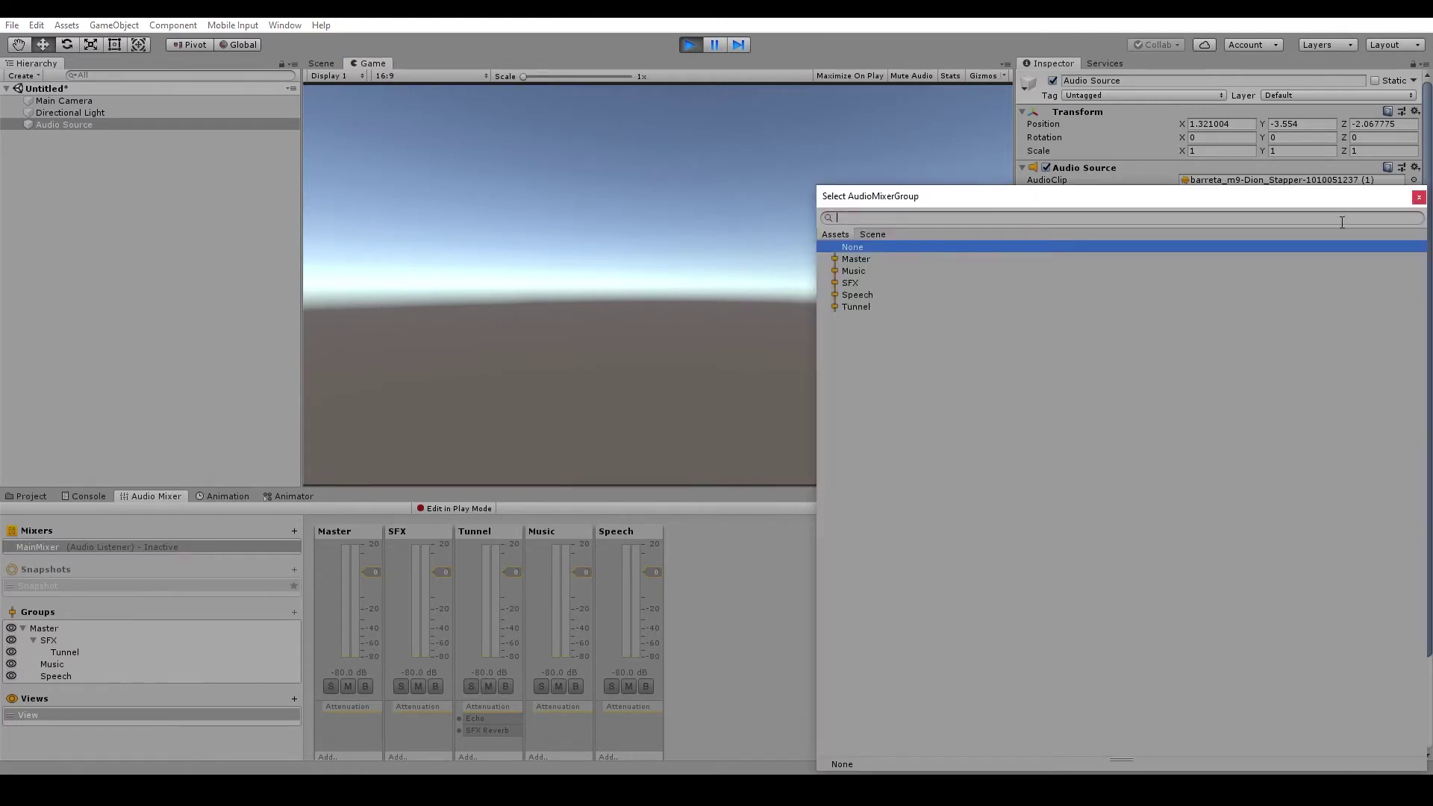
pyautogui.doubleClick(868, 284)
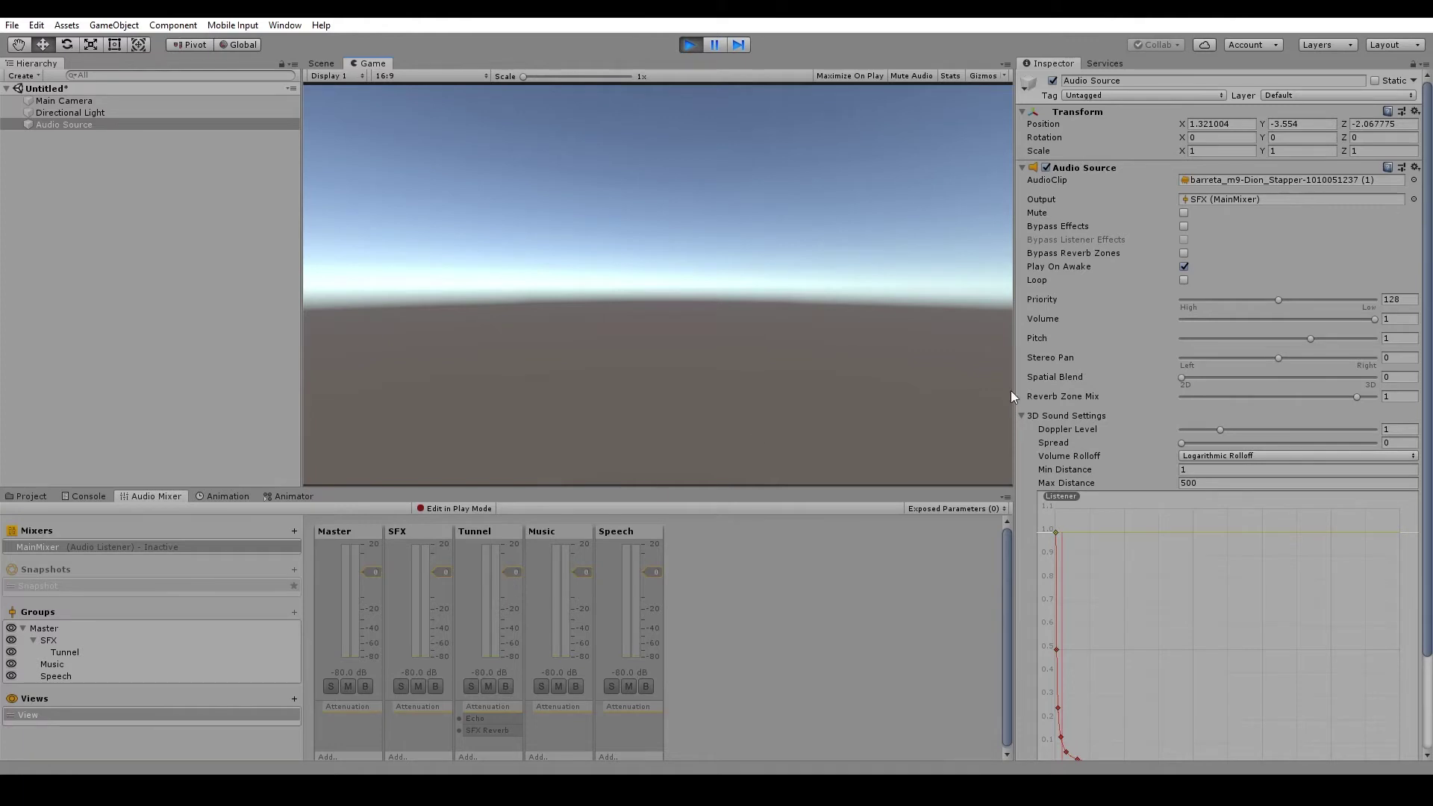
pyautogui.click(1414, 199)
pyautogui.click(867, 306)
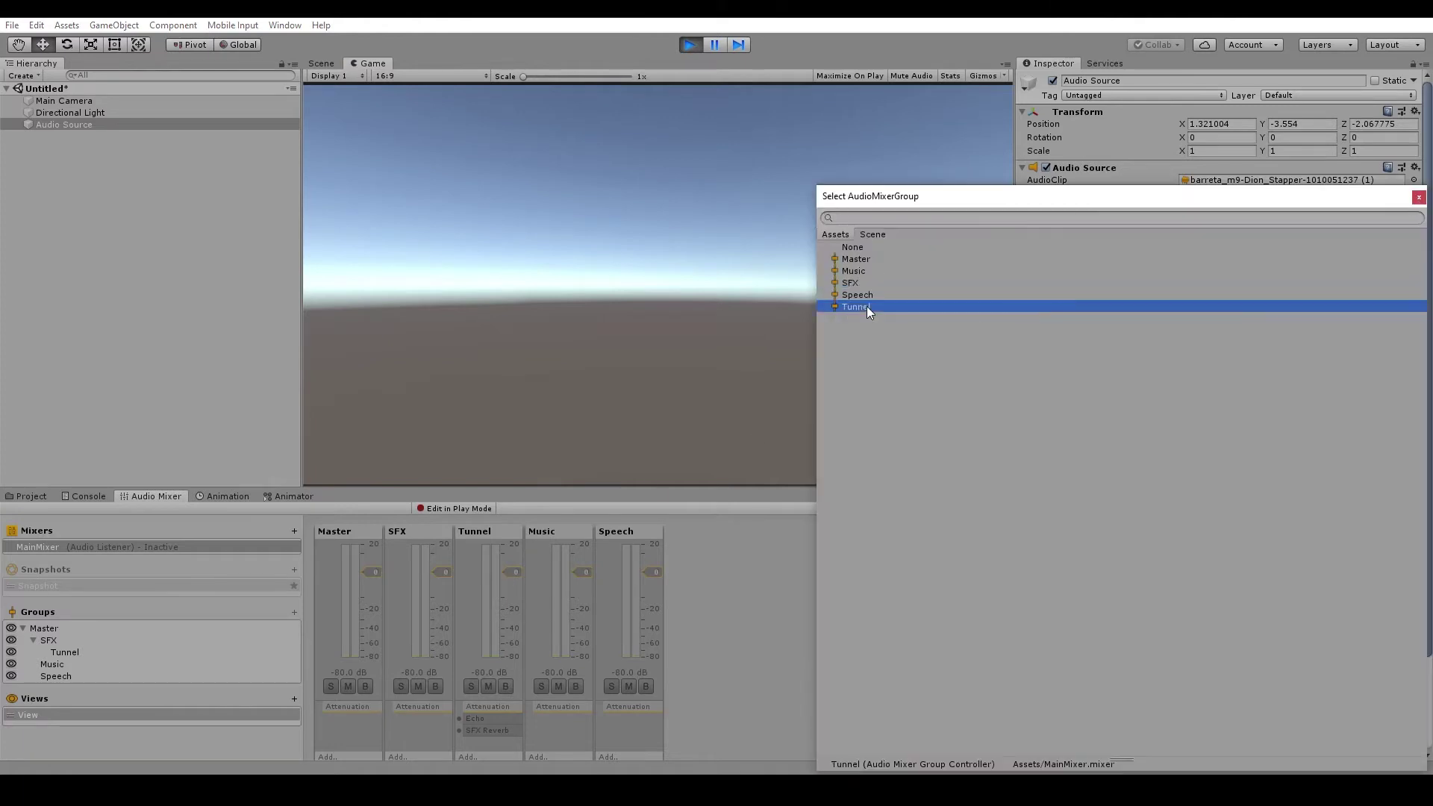
pyautogui.click(867, 306)
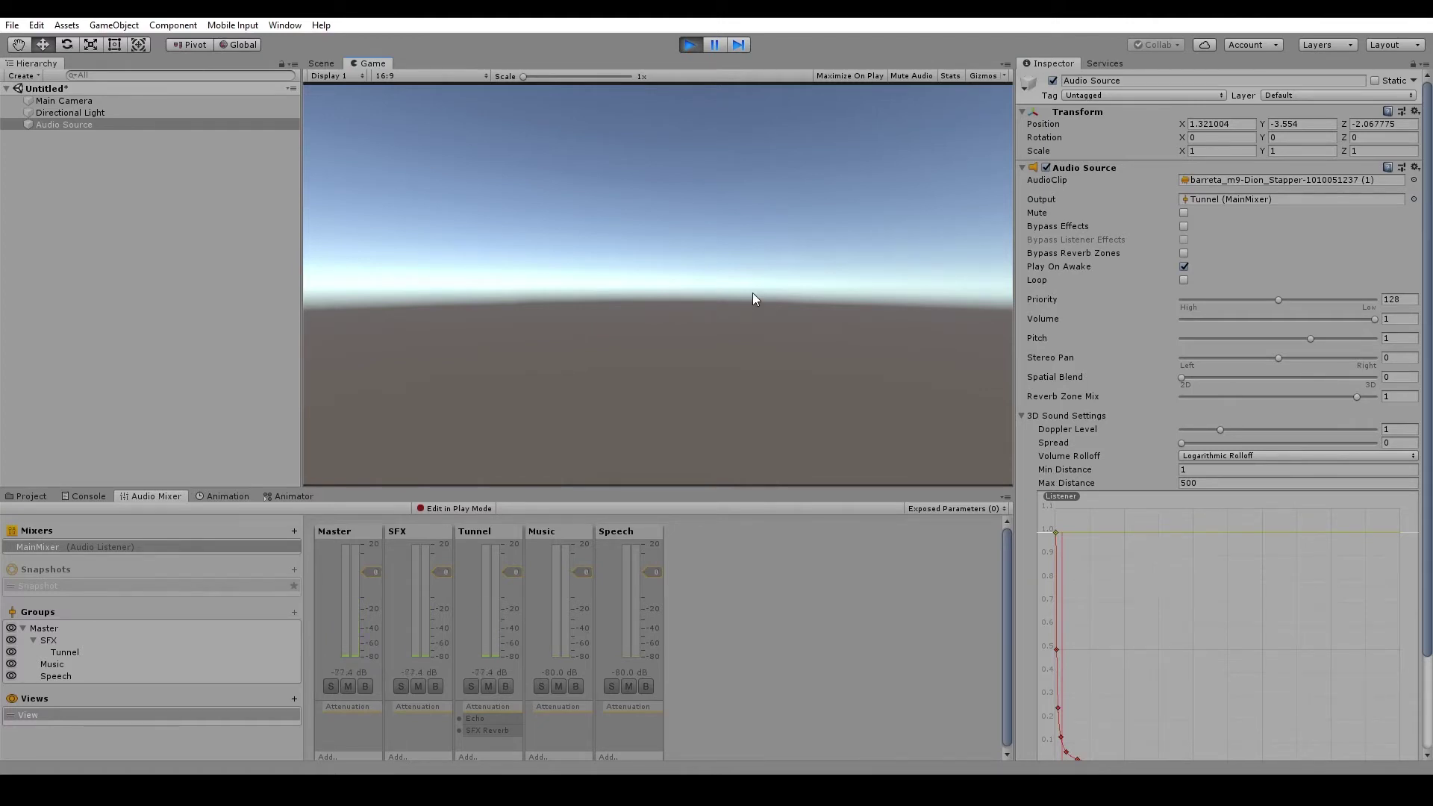
pyautogui.hotkey('ctrl', 'p')
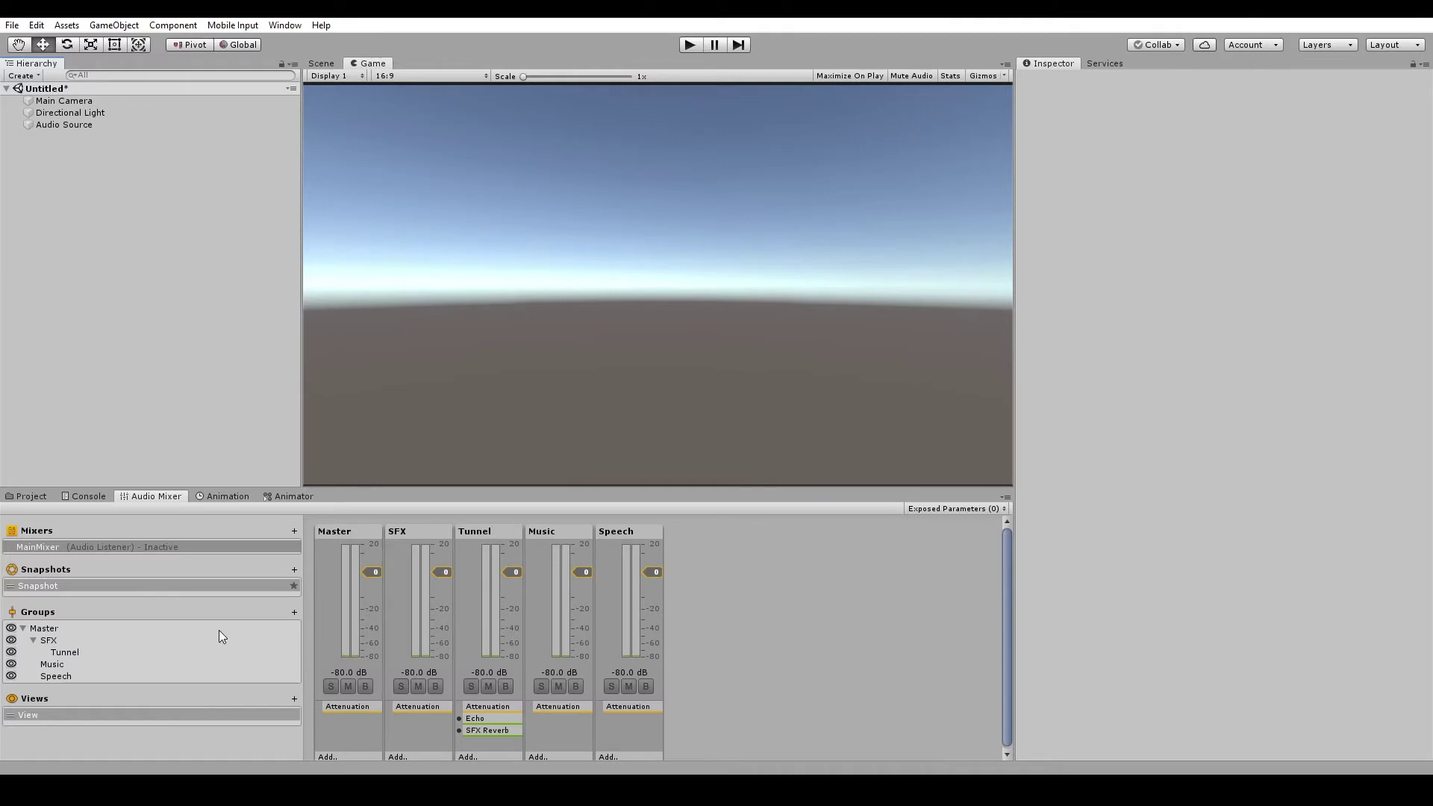
# - Create a new mixer snapshot named EffectExtreme with Tunnel selected
pyautogui.click(489, 531)
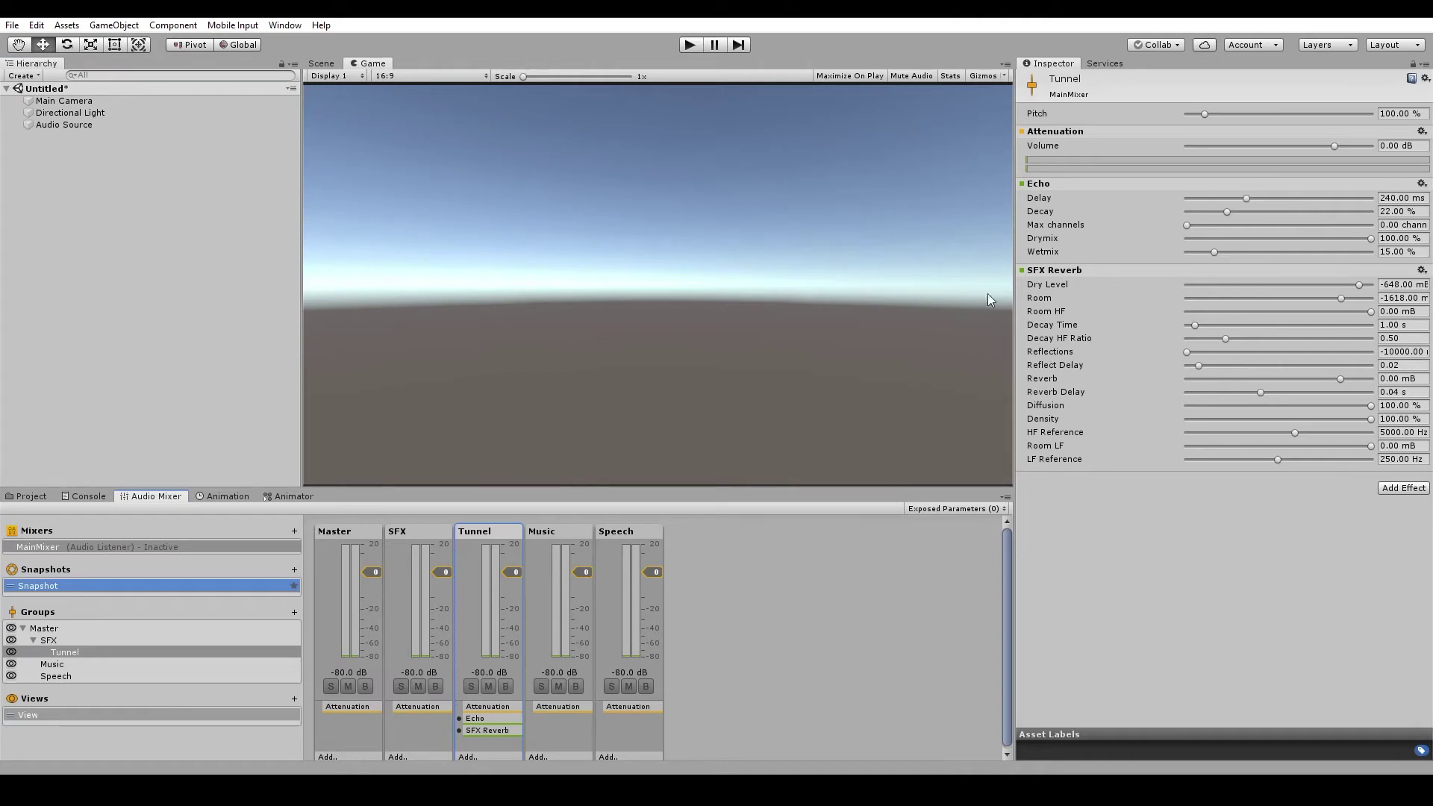
pyautogui.click(294, 570)
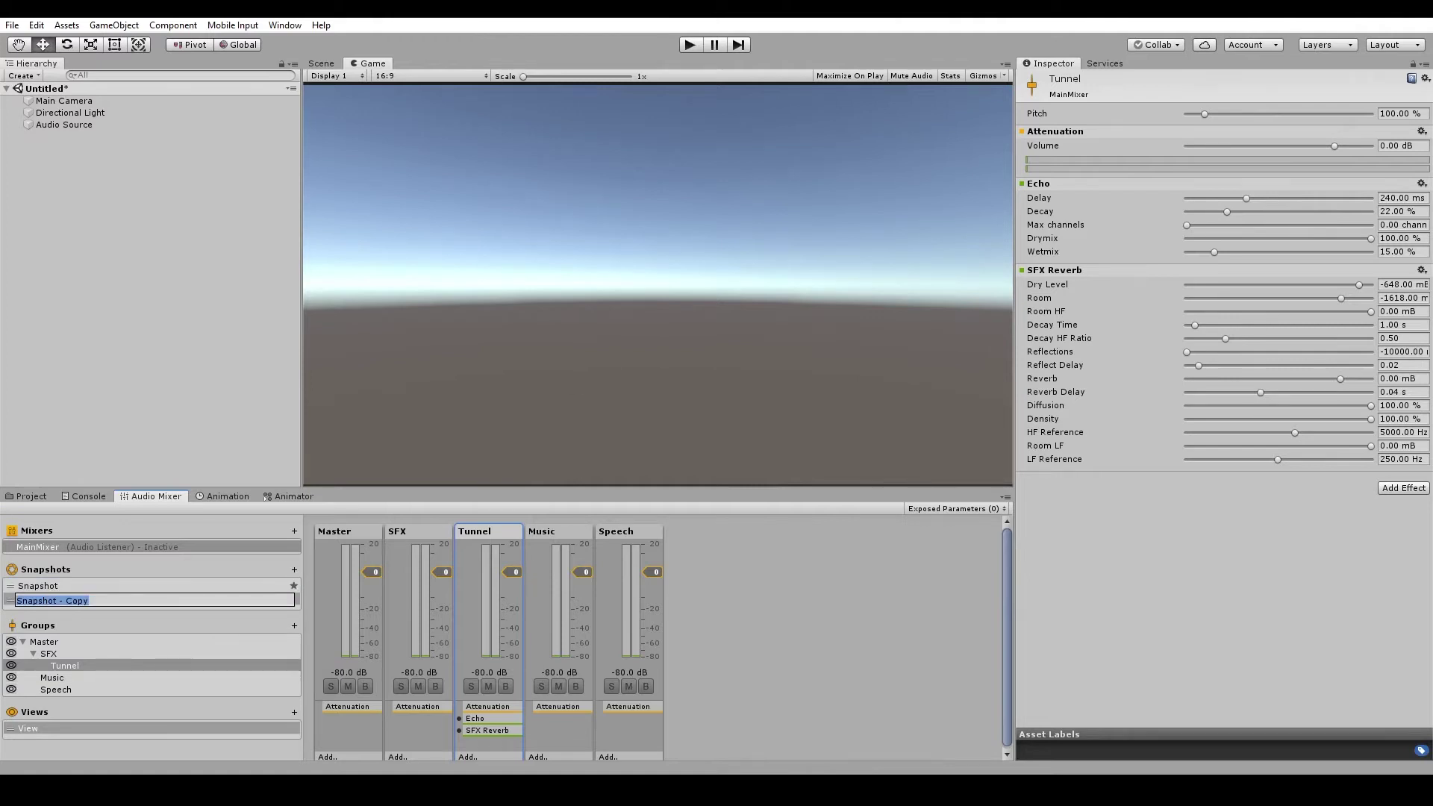
pyautogui.write('Effect')
pyautogui.write('Ec')
pyautogui.write('treme')
pyautogui.press('Return')
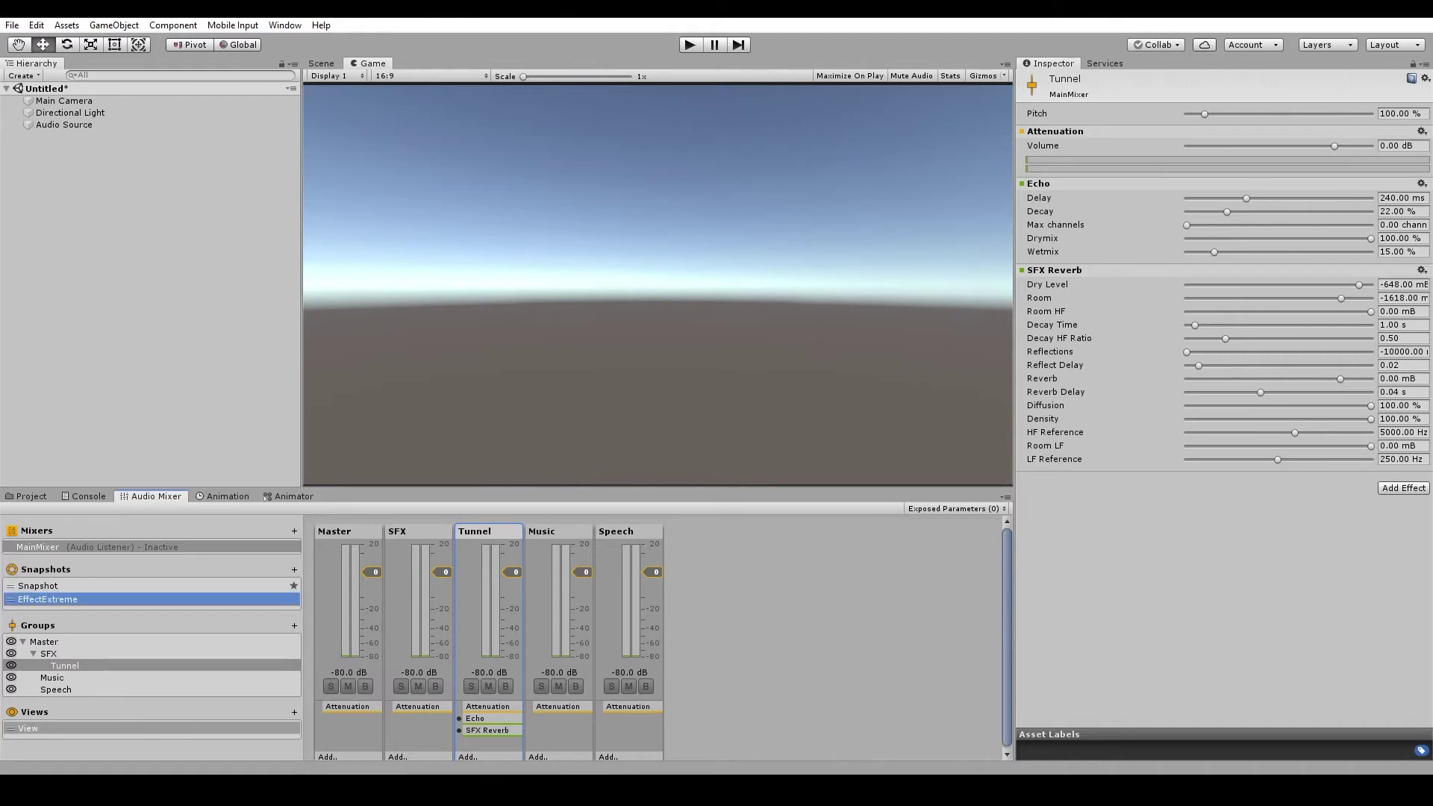
# - Push Tunnel's reverb to extremes (20 s decay, 0% density) and echo delay to 2962 ms
pyautogui.moveTo(1294, 285); pyautogui.dragTo(1183, 312)
pyautogui.moveTo(1195, 325)
pyautogui.mouseDown()
pyautogui.moveTo(1378, 324)
pyautogui.moveTo(1185, 338)
pyautogui.mouseUp()
pyautogui.moveTo(1187, 352)
pyautogui.mouseDown()
pyautogui.moveTo(1372, 351)
pyautogui.moveTo(1185, 366)
pyautogui.mouseUp()
pyautogui.moveTo(1340, 378); pyautogui.dragTo(1371, 379)
pyautogui.moveTo(1260, 392); pyautogui.dragTo(1185, 393)
pyautogui.moveTo(1371, 406); pyautogui.dragTo(1377, 406)
pyautogui.moveTo(1371, 419); pyautogui.dragTo(1186, 420)
pyautogui.moveTo(1295, 433); pyautogui.dragTo(1378, 433)
pyautogui.moveTo(1278, 459); pyautogui.dragTo(1185, 460)
pyautogui.moveTo(1226, 212); pyautogui.dragTo(1340, 198)
pyautogui.moveTo(1214, 253); pyautogui.dragTo(1240, 255)
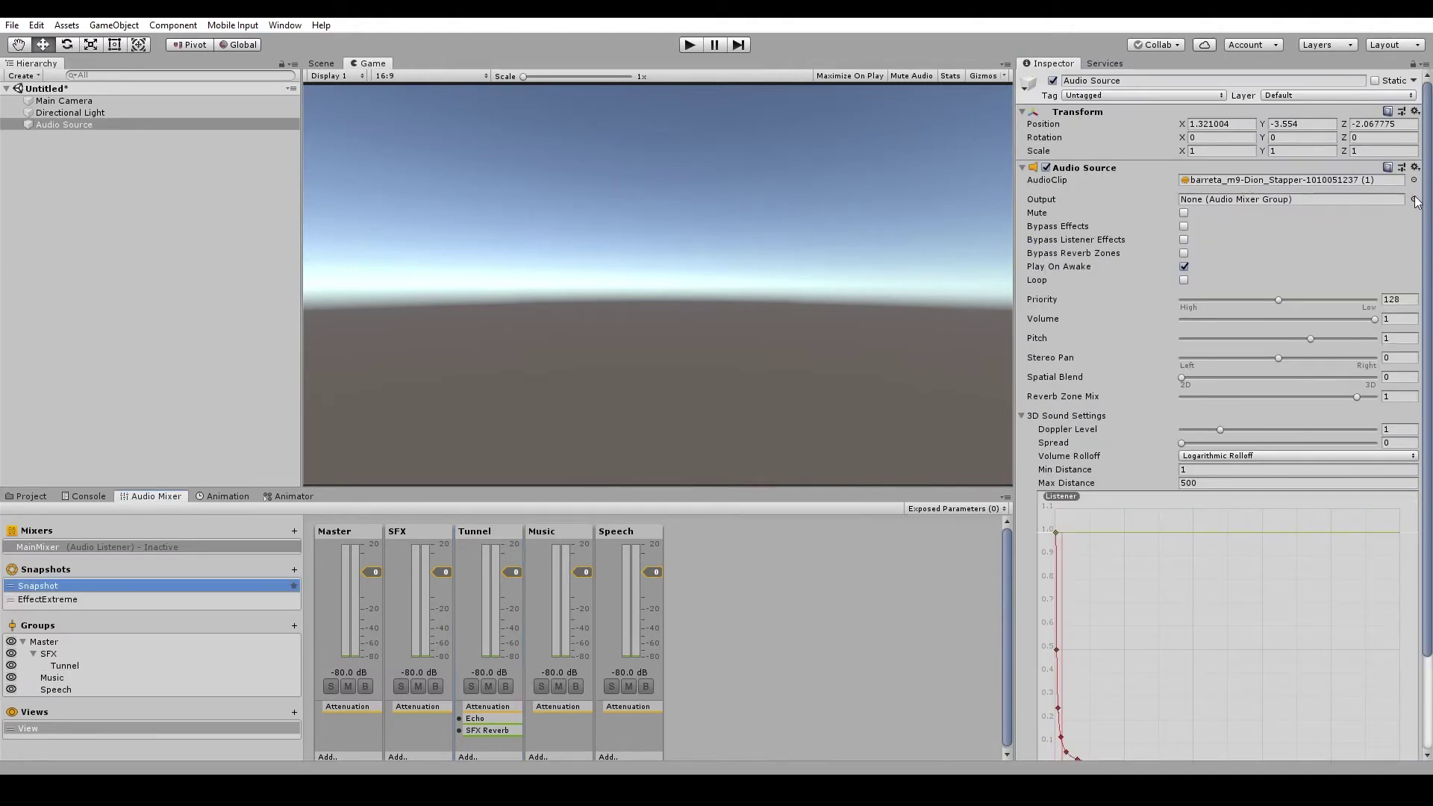
# - Route the Audio Source output to the Tunnel mixer group and start play mode
pyautogui.click(1415, 196)
pyautogui.doubleClick(853, 306)
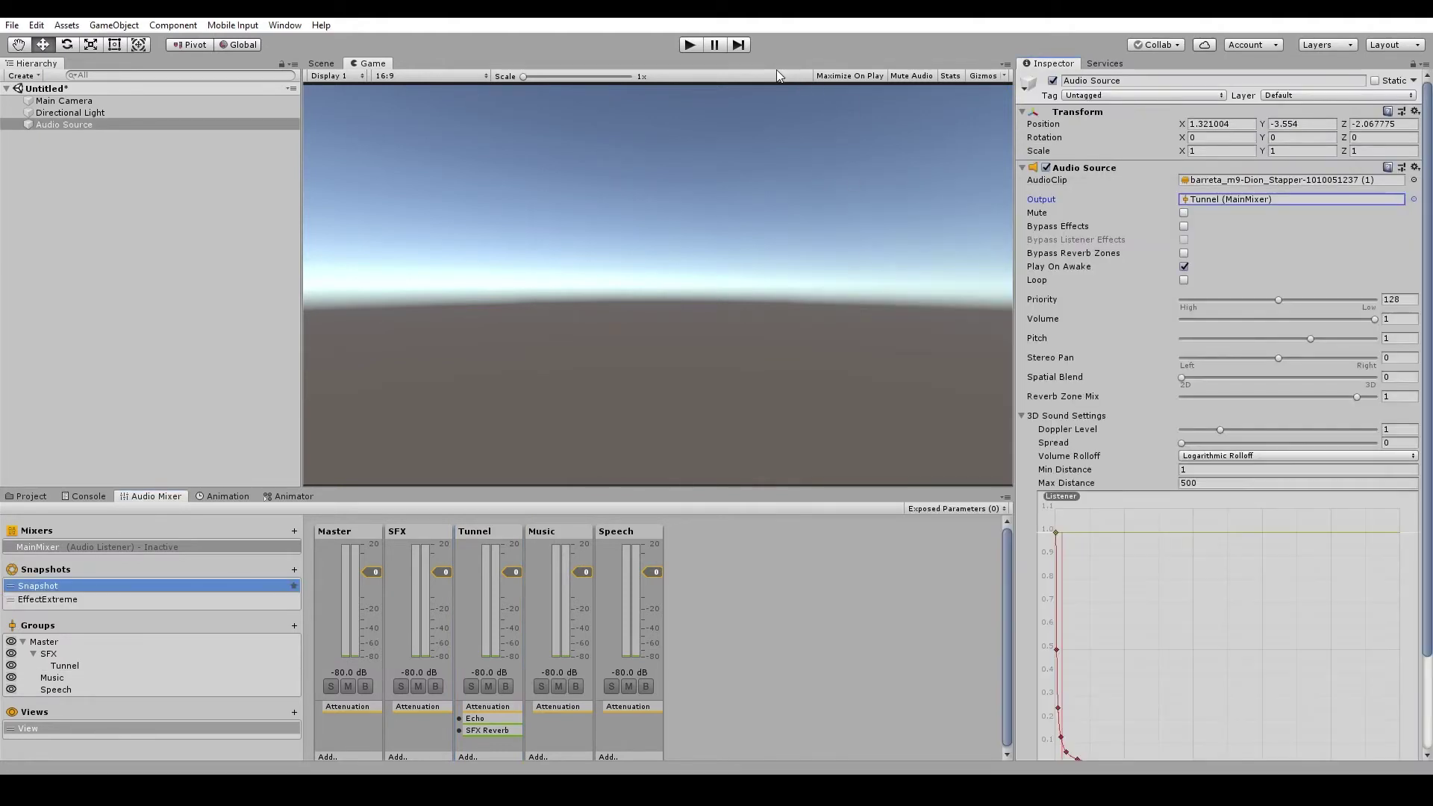
pyautogui.click(691, 44)
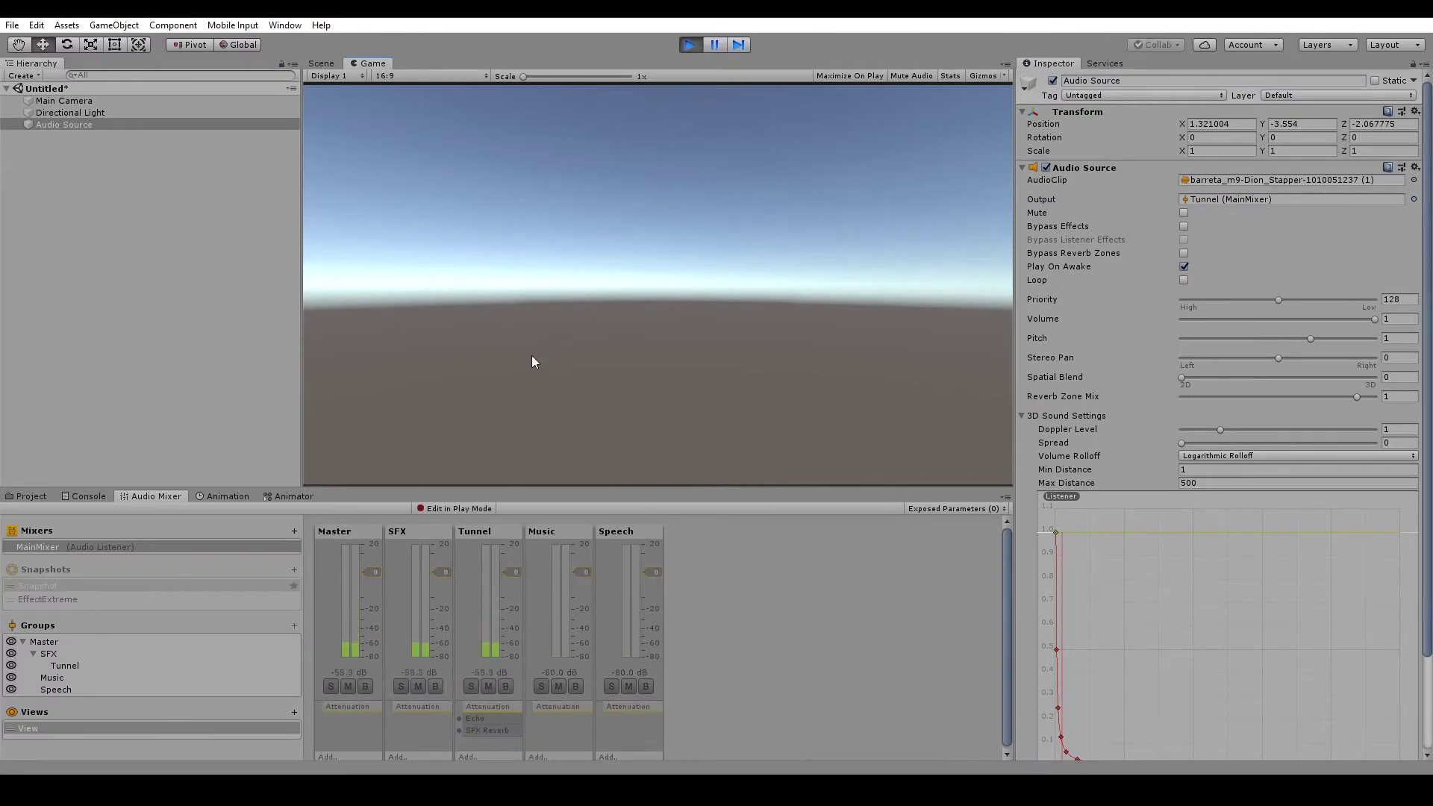
# - Play-test by switching between the EffectExtreme and default snapshots, then stop and reselect EffectExtreme
pyautogui.click(450, 508)
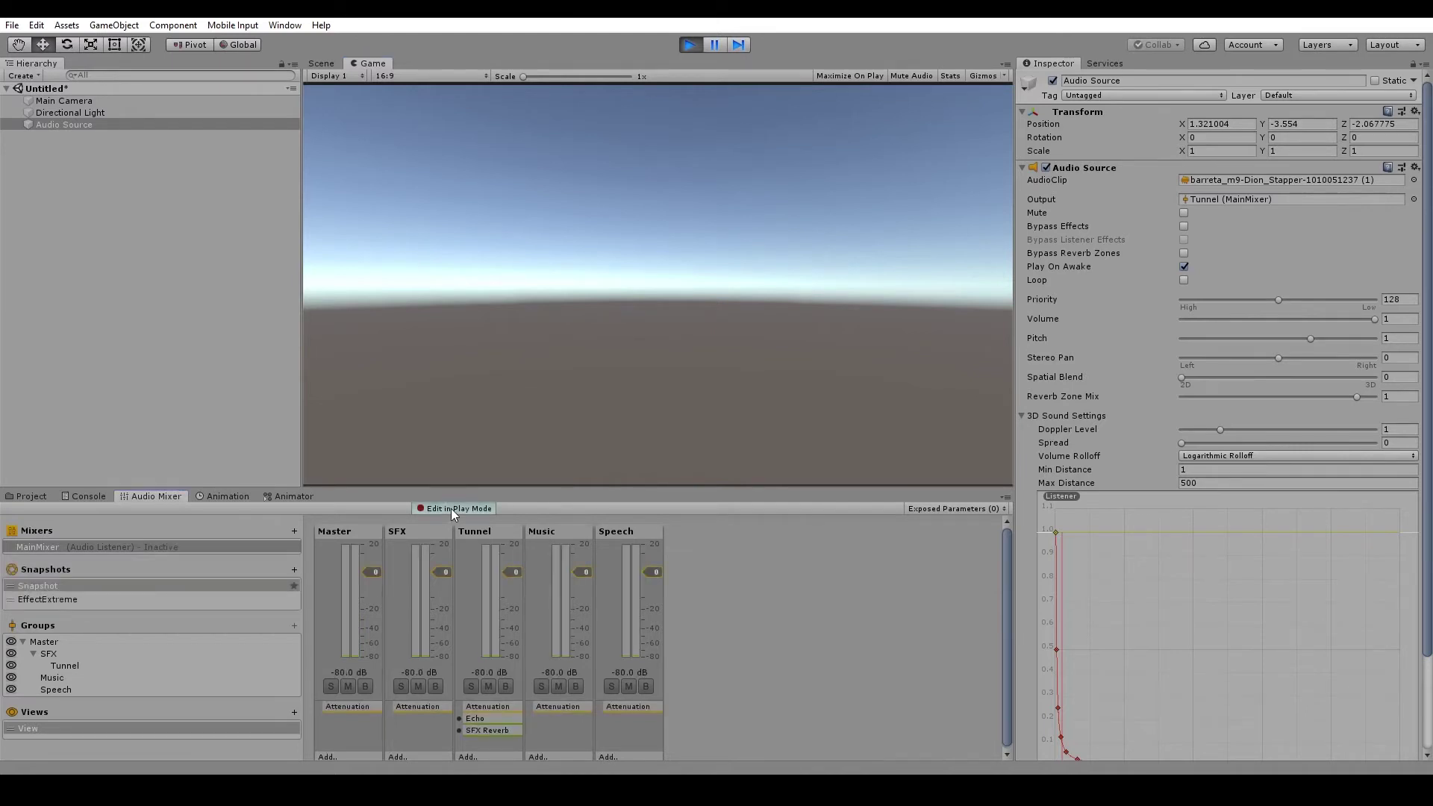
pyautogui.click(53, 602)
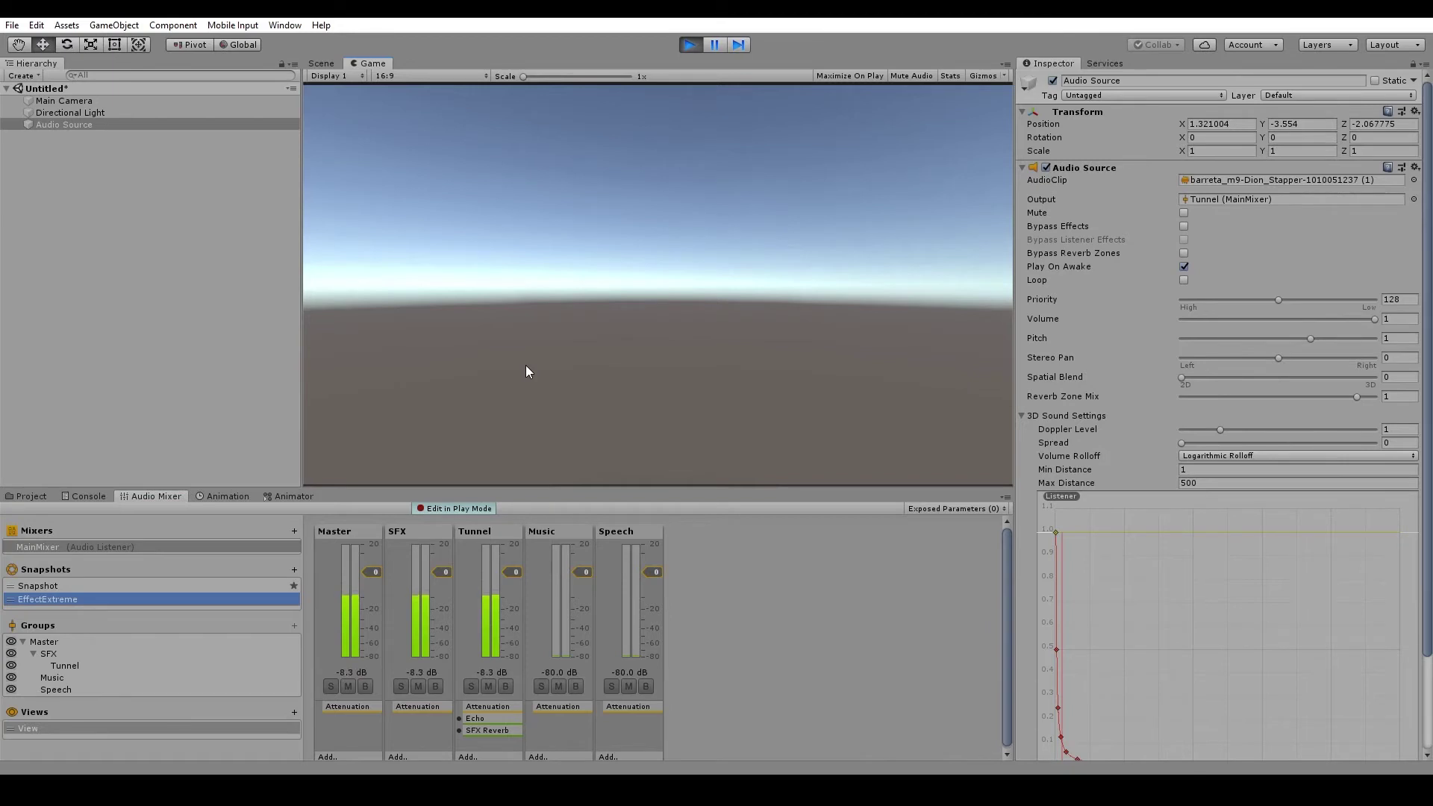
pyautogui.click(166, 587)
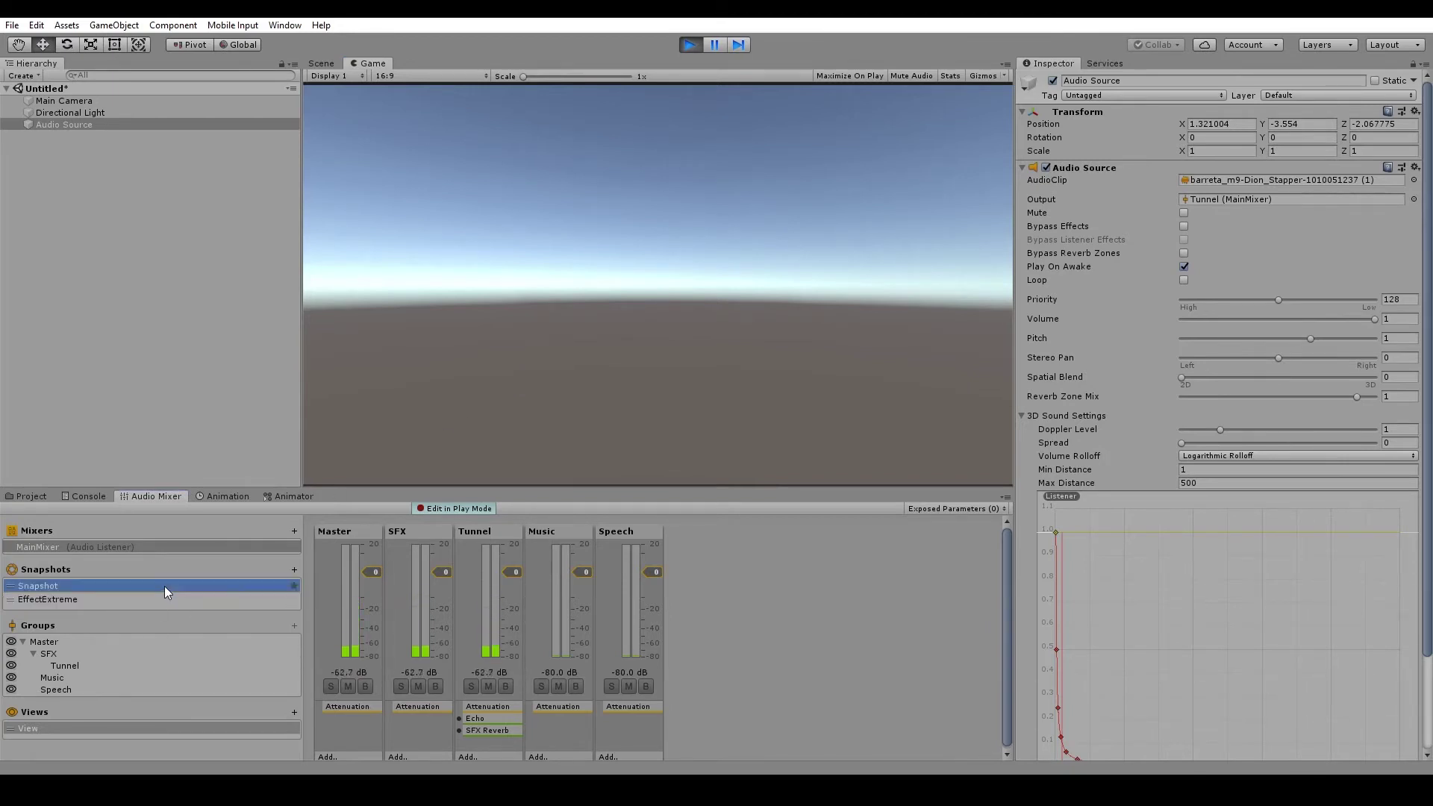
pyautogui.click(689, 45)
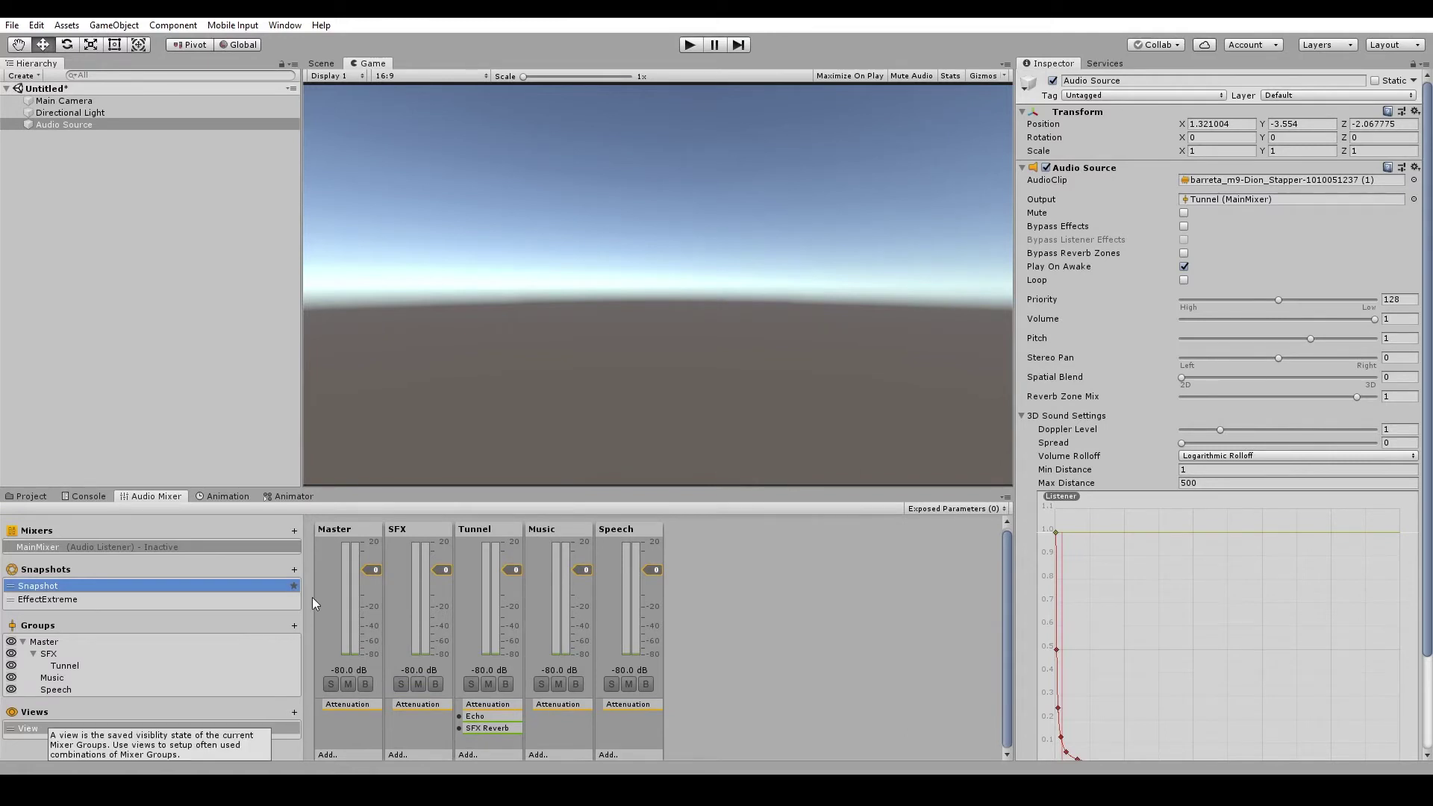
pyautogui.click(144, 598)
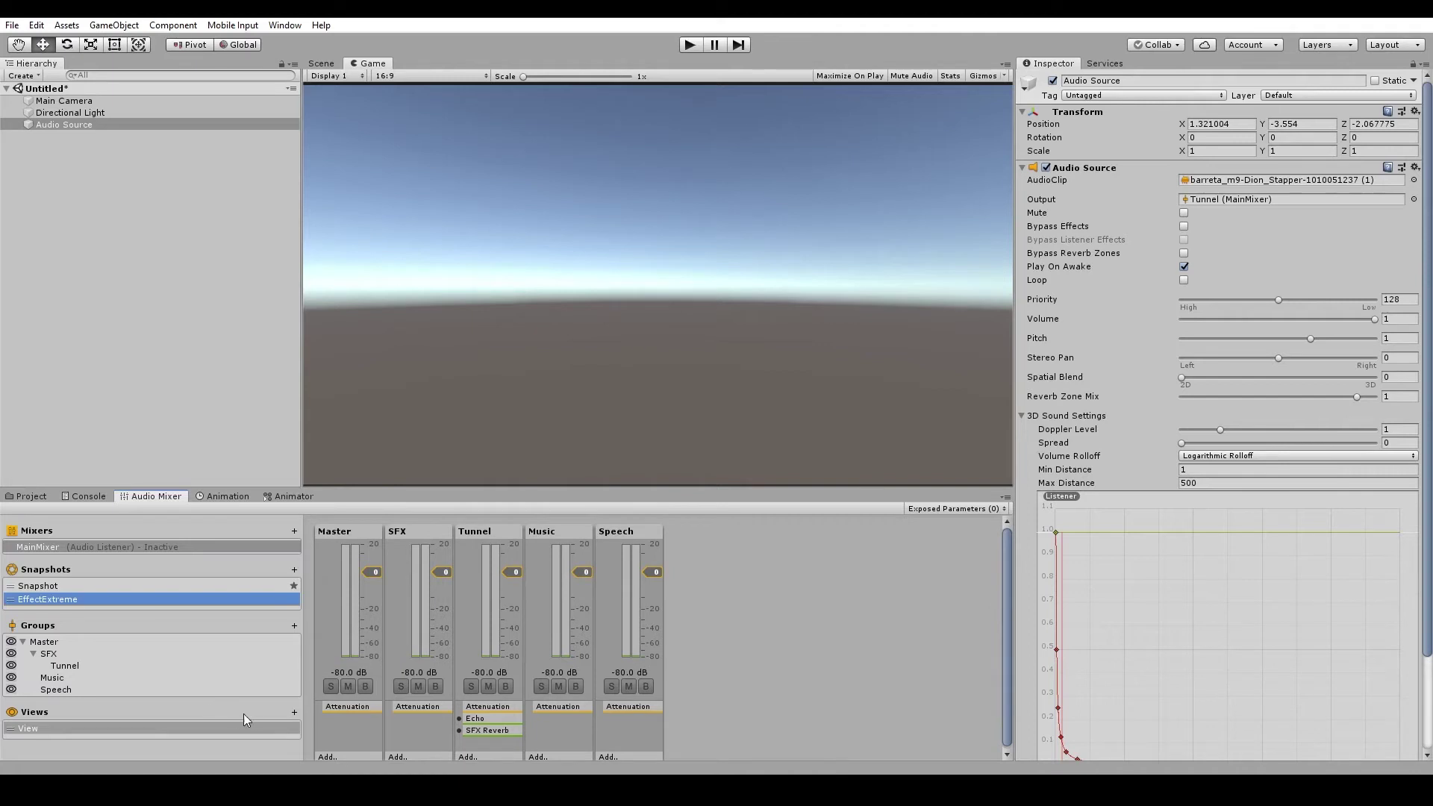
# - Add a new mixer view named Speech
pyautogui.click(294, 713)
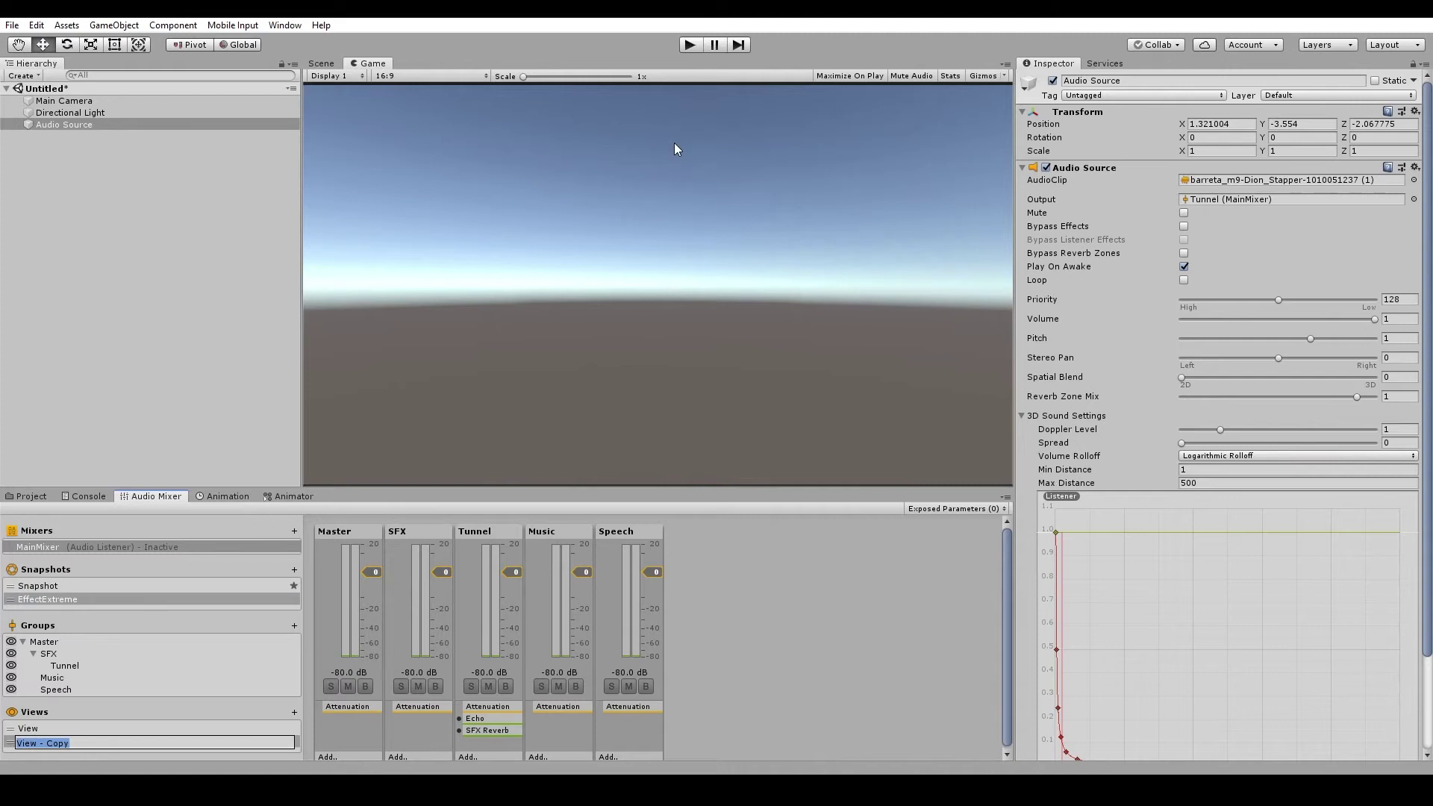
pyautogui.write('Speech')
pyautogui.press('Return')
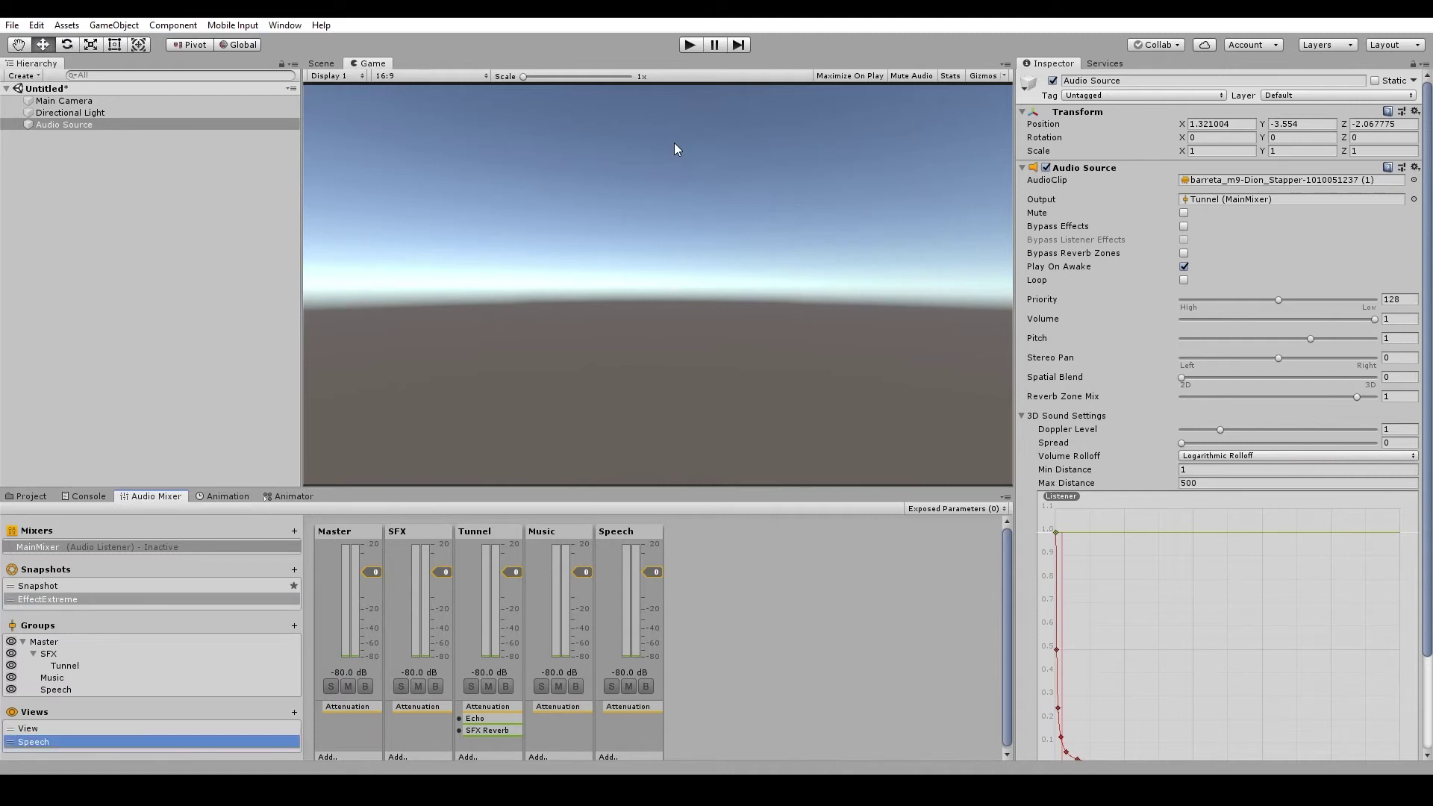
# - In the Speech view, hide the Music, SFX, Tunnel and Master groups
pyautogui.click(75, 677)
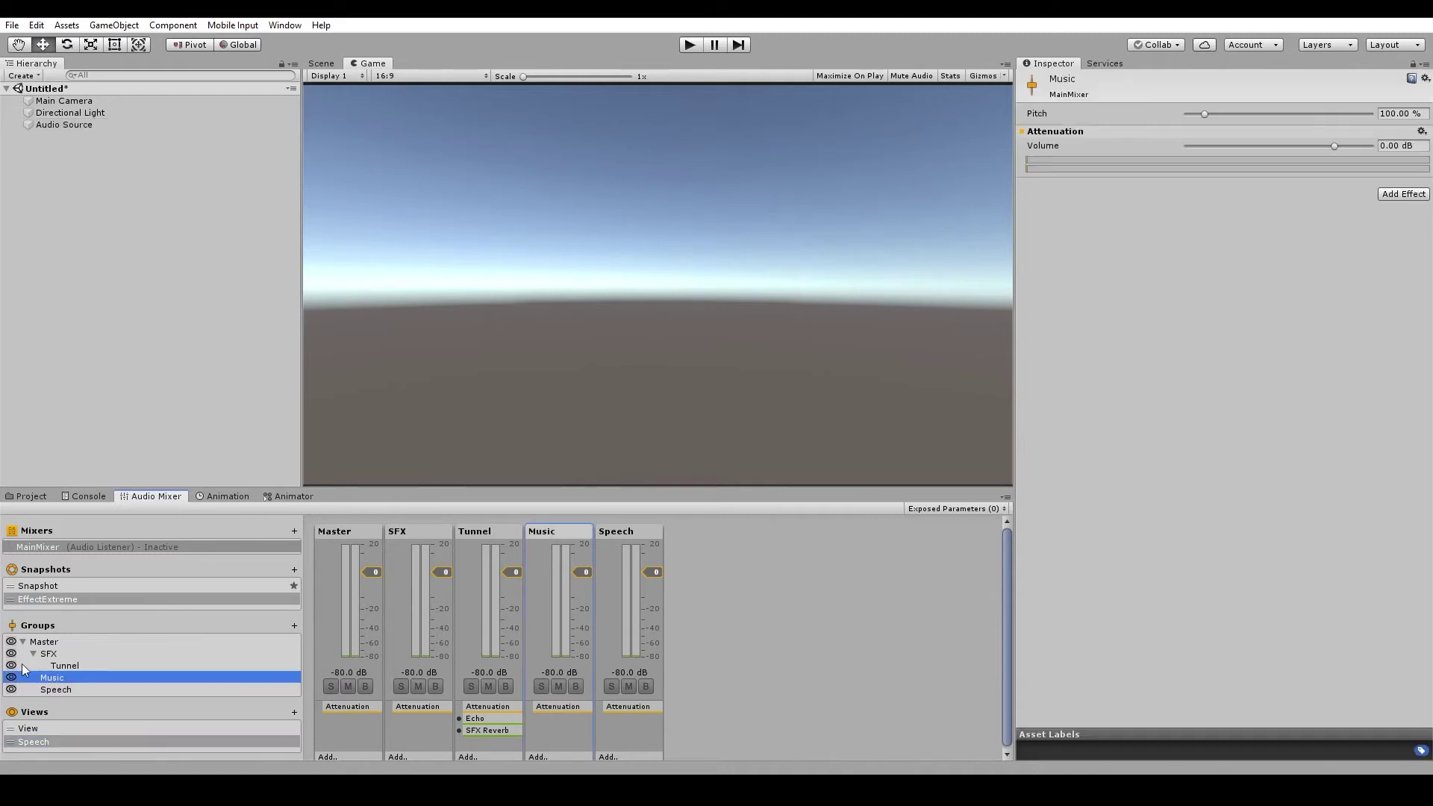
pyautogui.click(12, 677)
pyautogui.click(9, 664)
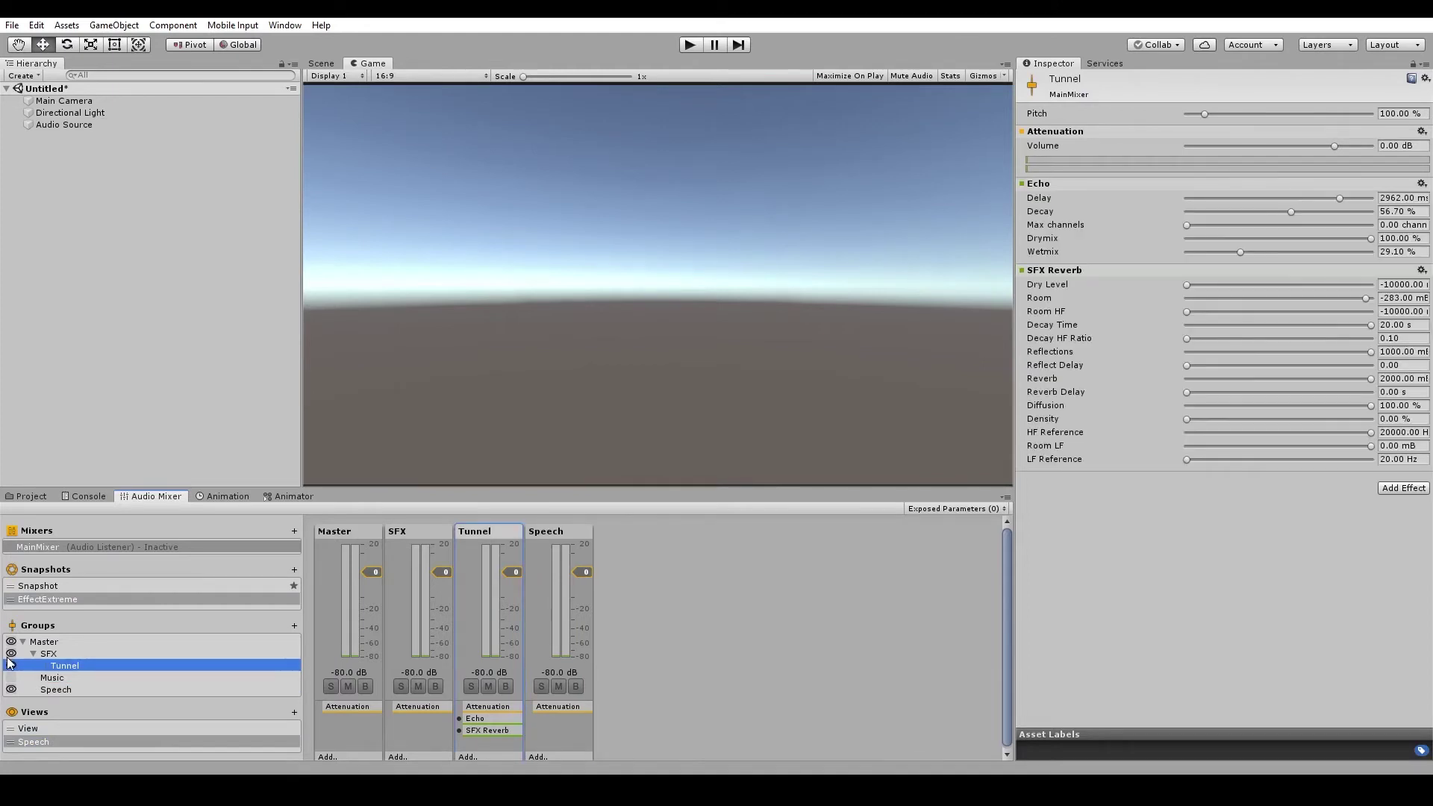
pyautogui.click(11, 653)
pyautogui.click(11, 665)
pyautogui.click(11, 641)
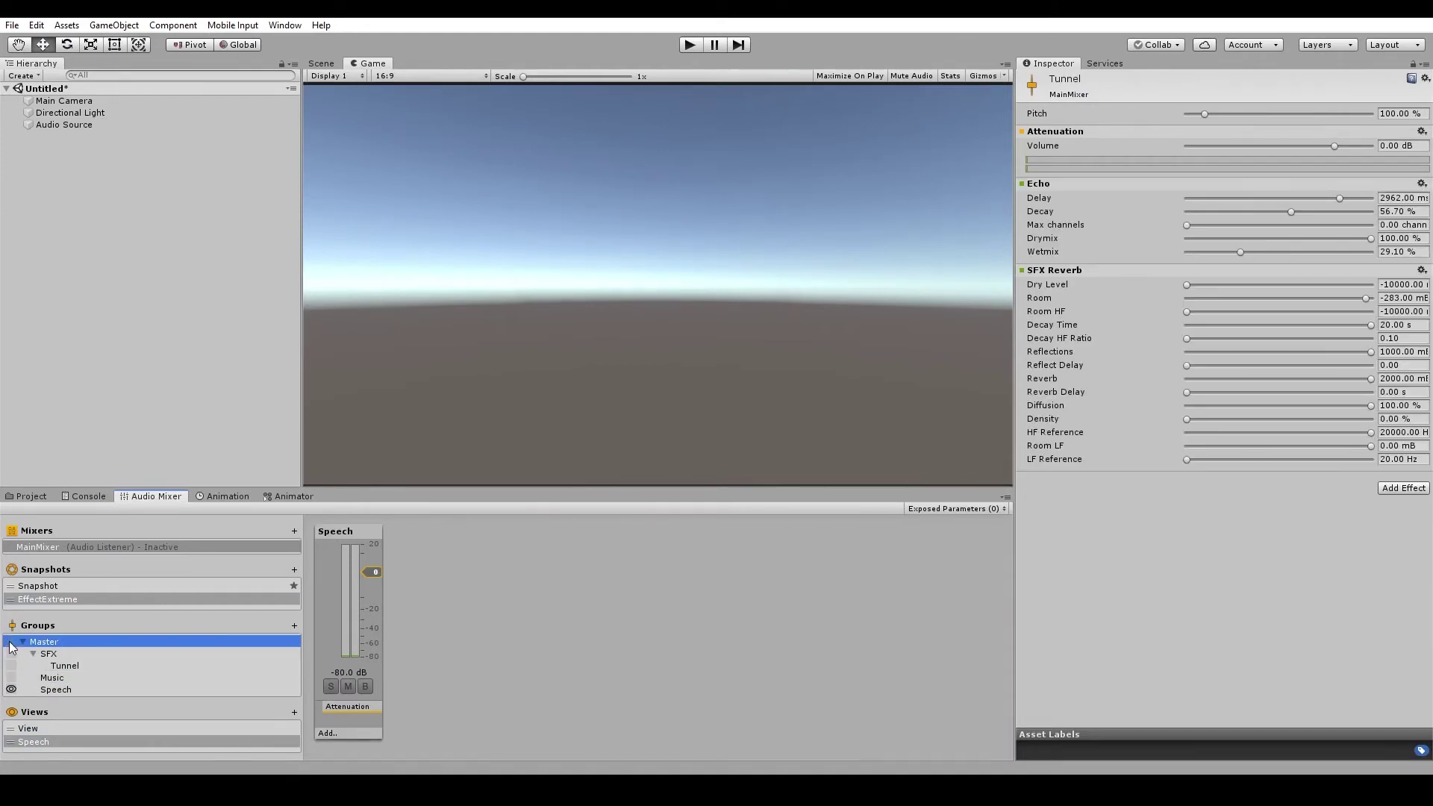
# - Switch between the default View and the Speech view to compare the visible groups
pyautogui.click(63, 729)
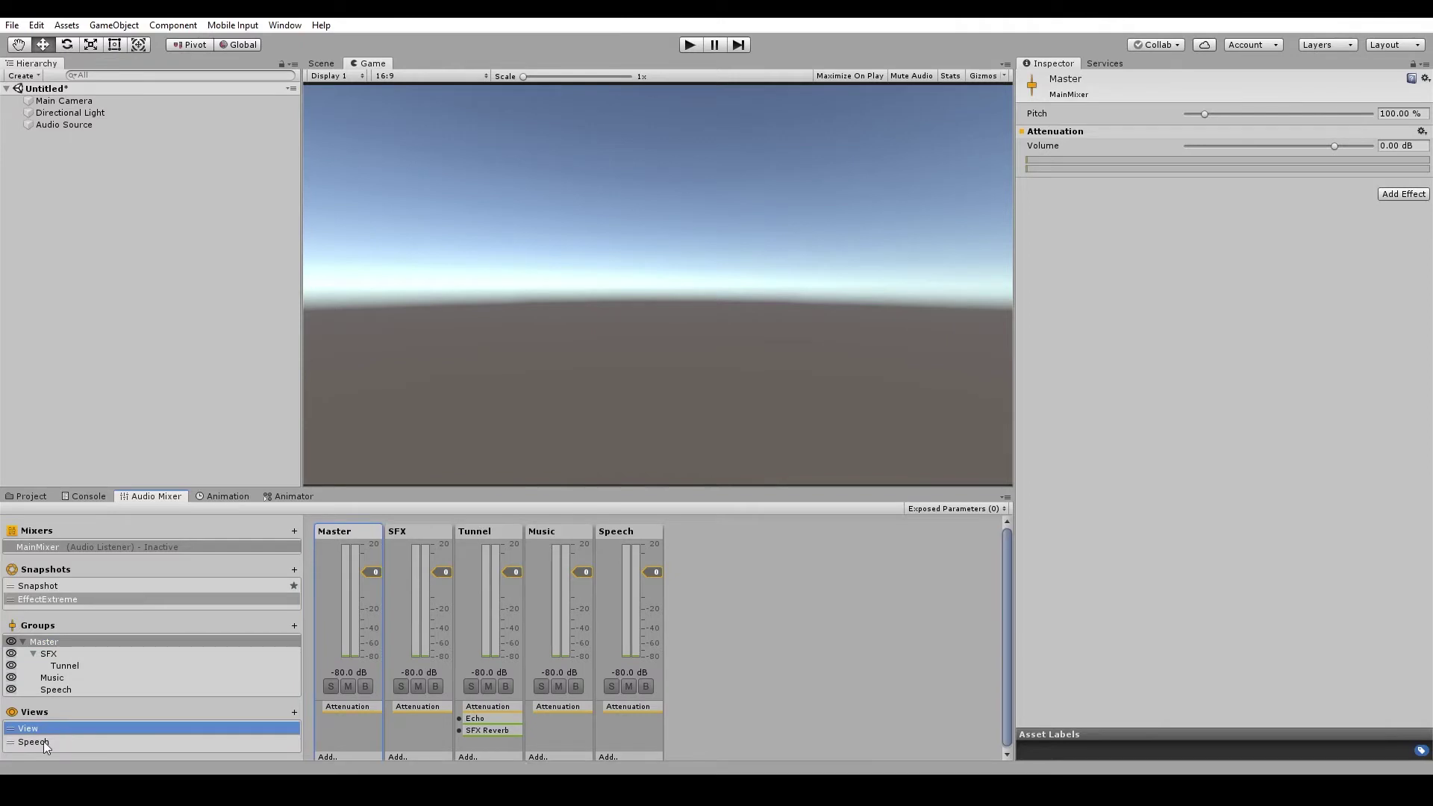
pyautogui.click(44, 741)
pyautogui.click(53, 729)
# - Add an Audio High Pass Filter to the Audio Source with Cutoff Frequency 2000
pyautogui.click(64, 124)
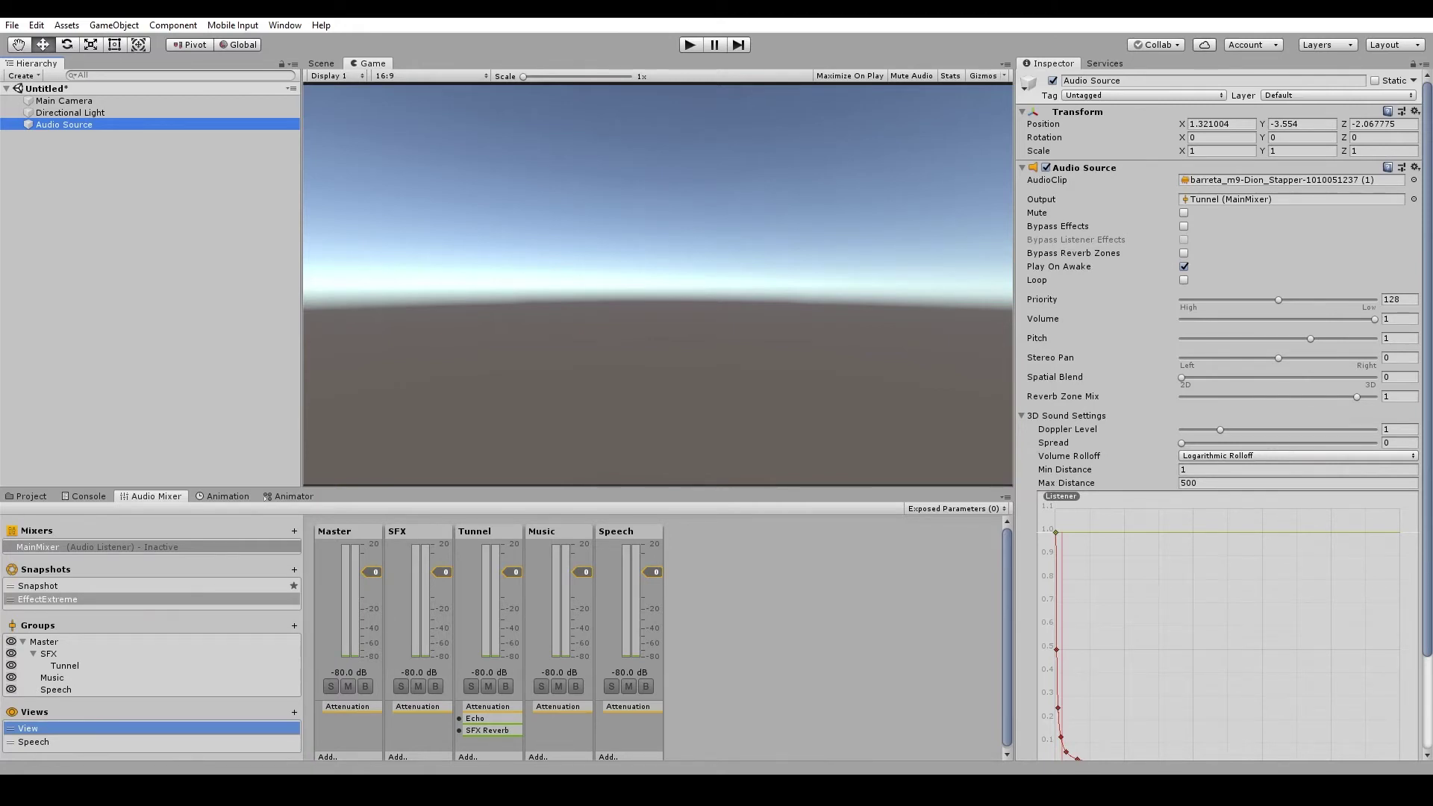
pyautogui.scroll(-3, 1187, 386)
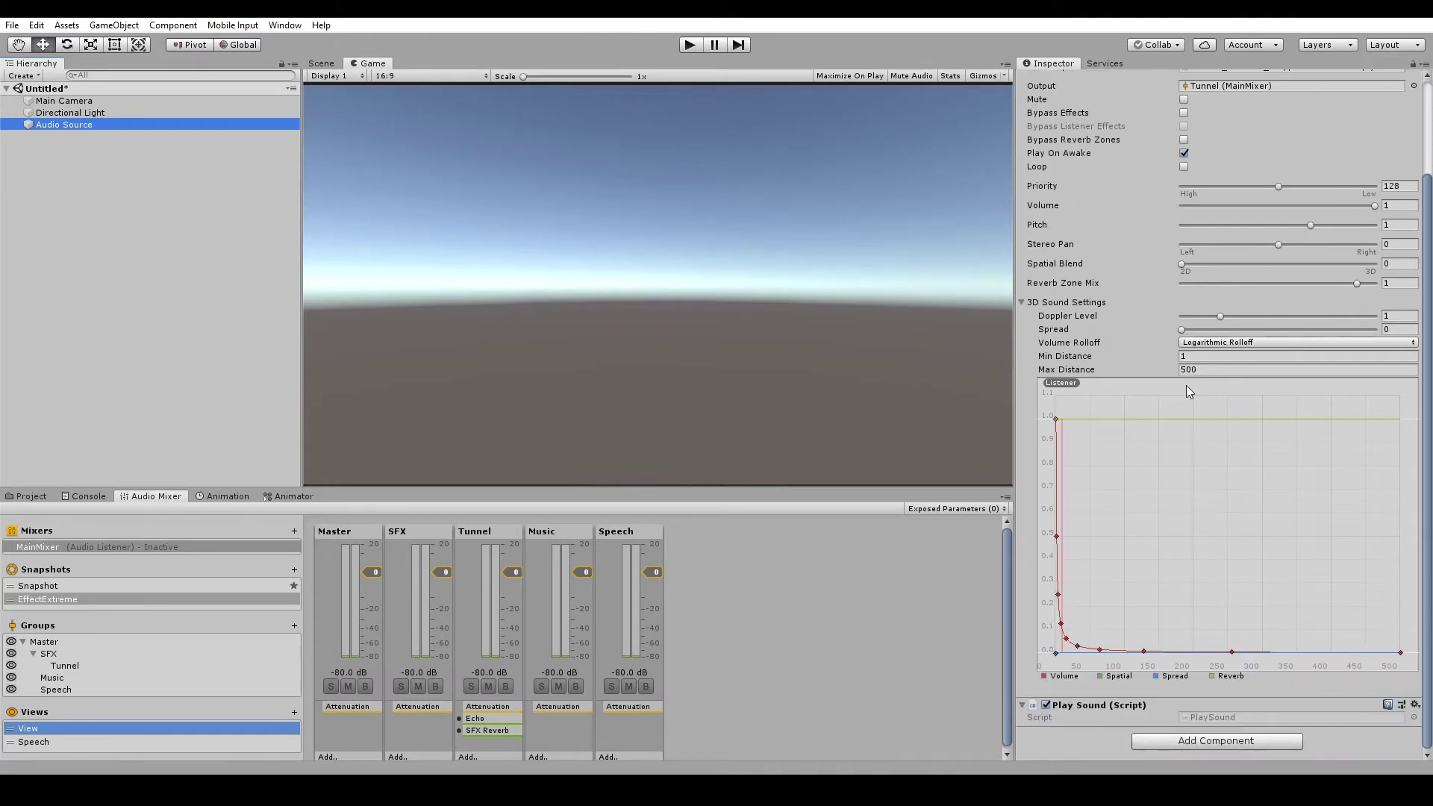
pyautogui.click(1158, 745)
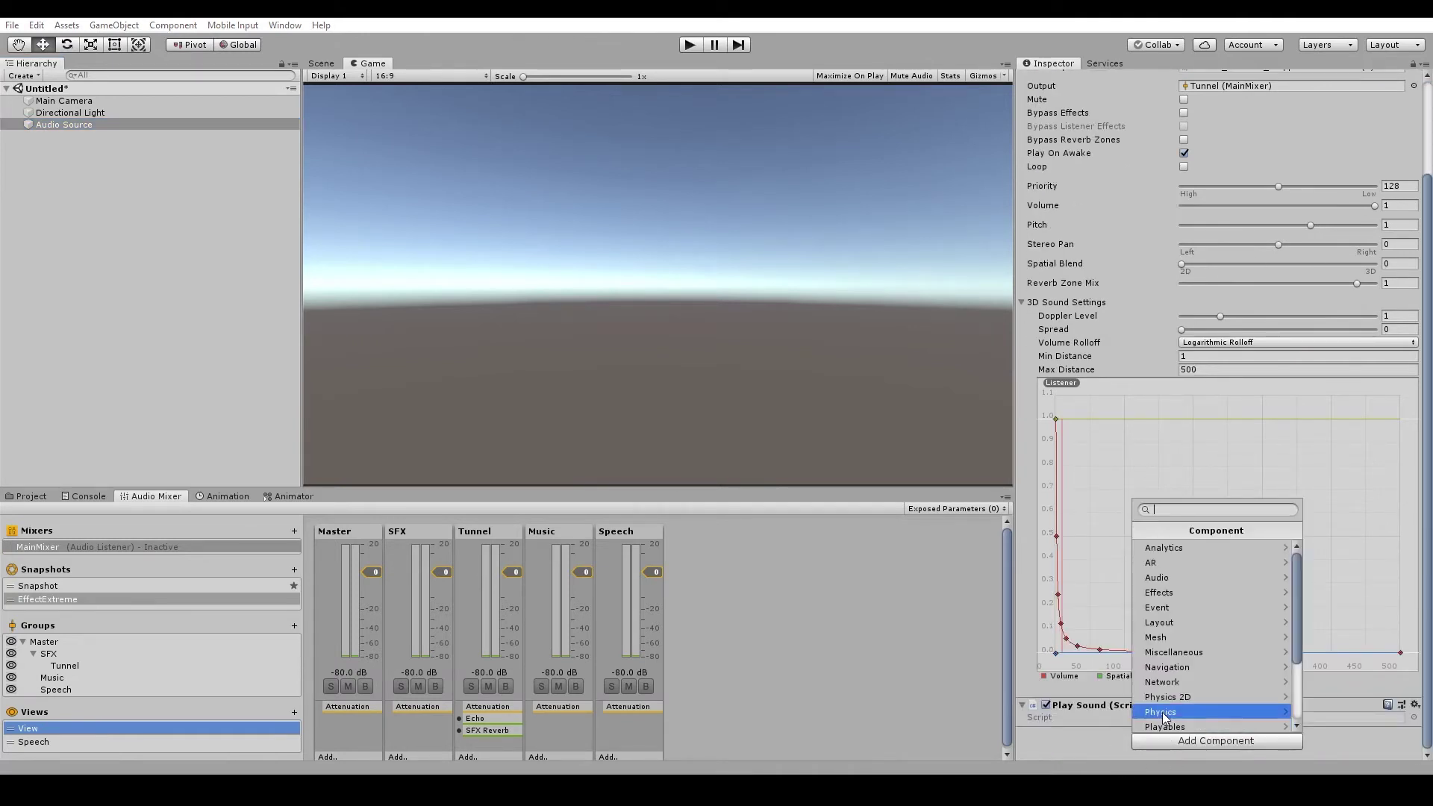
pyautogui.write('filter')
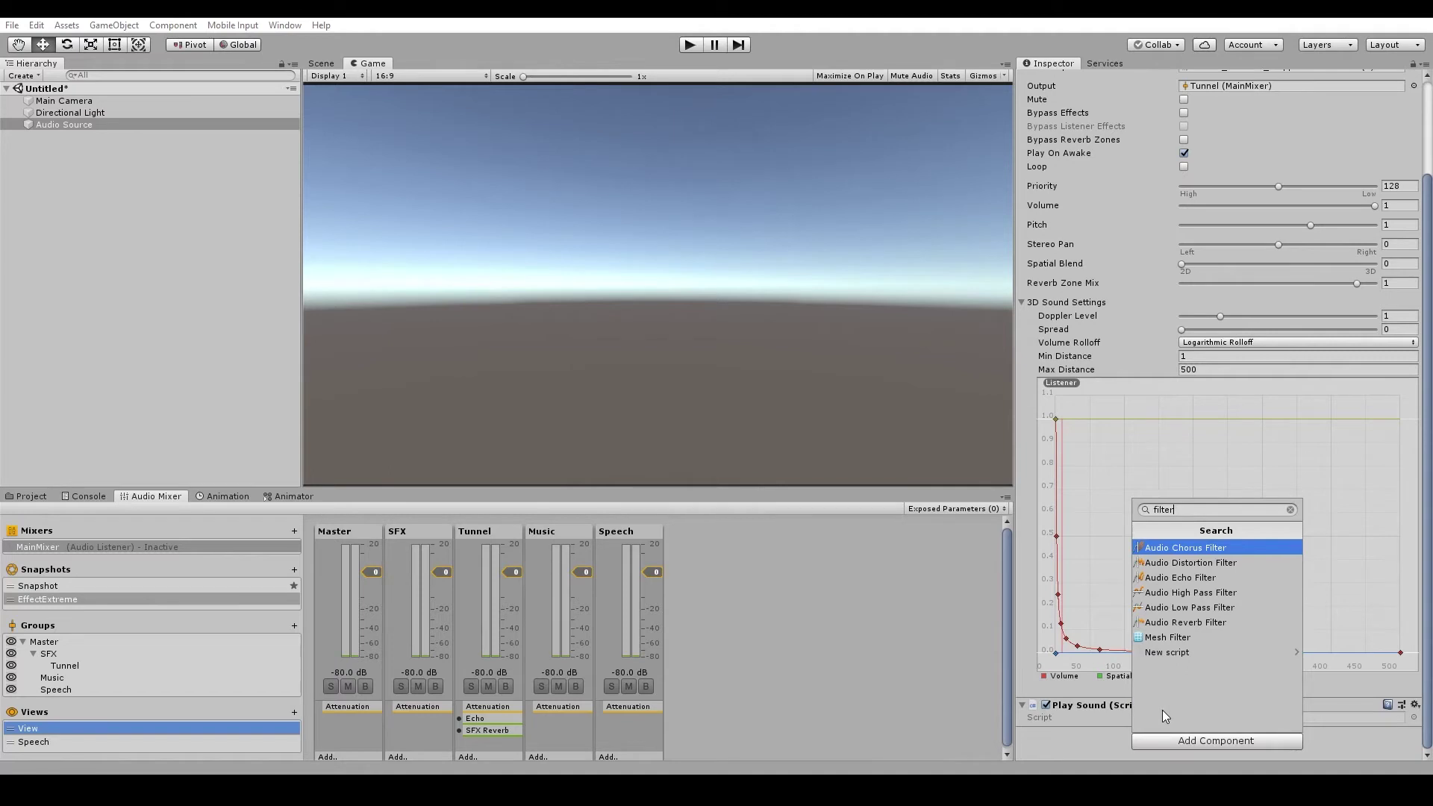
pyautogui.click(1233, 597)
pyautogui.scroll(-1, 1211, 634)
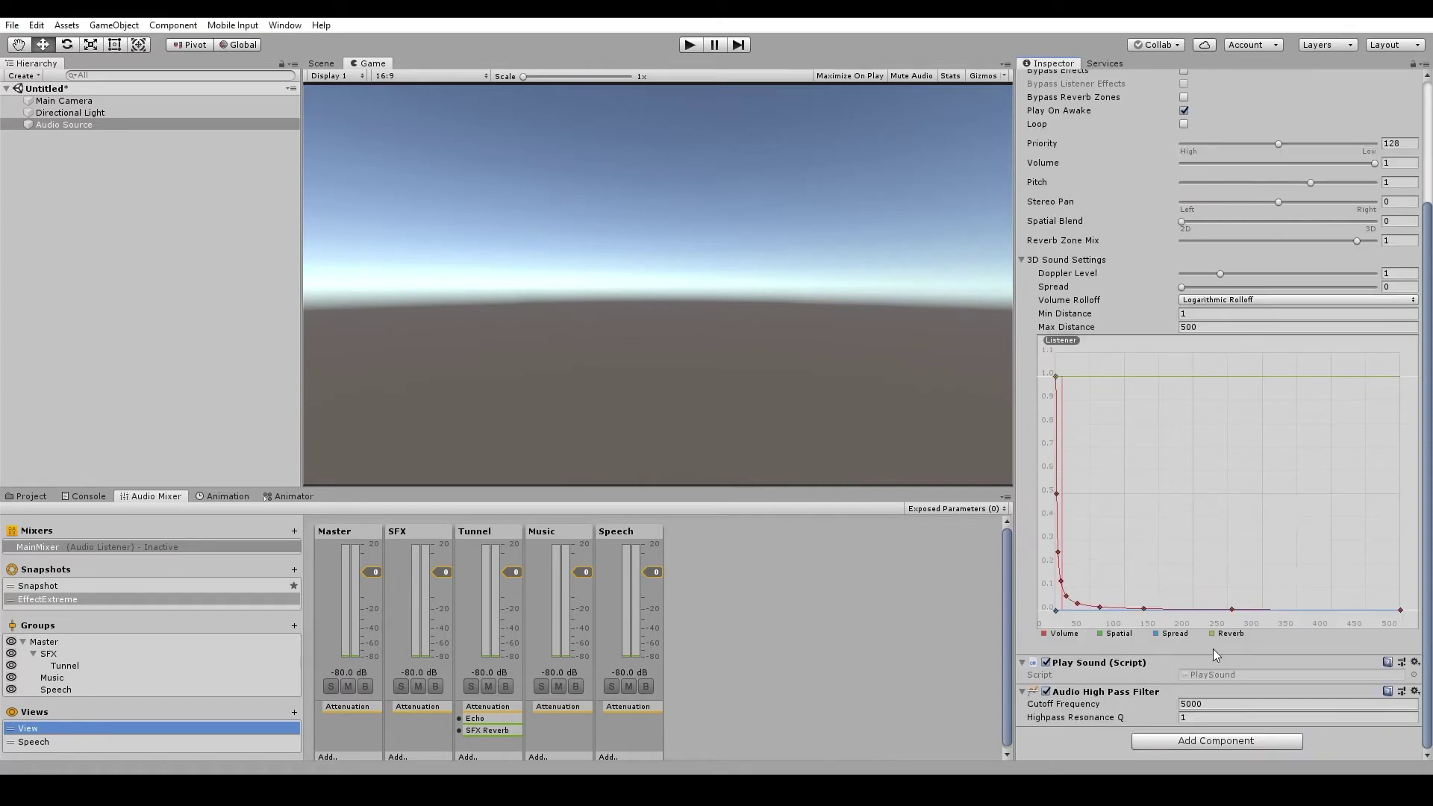
pyautogui.click(1214, 704)
pyautogui.write('2000')
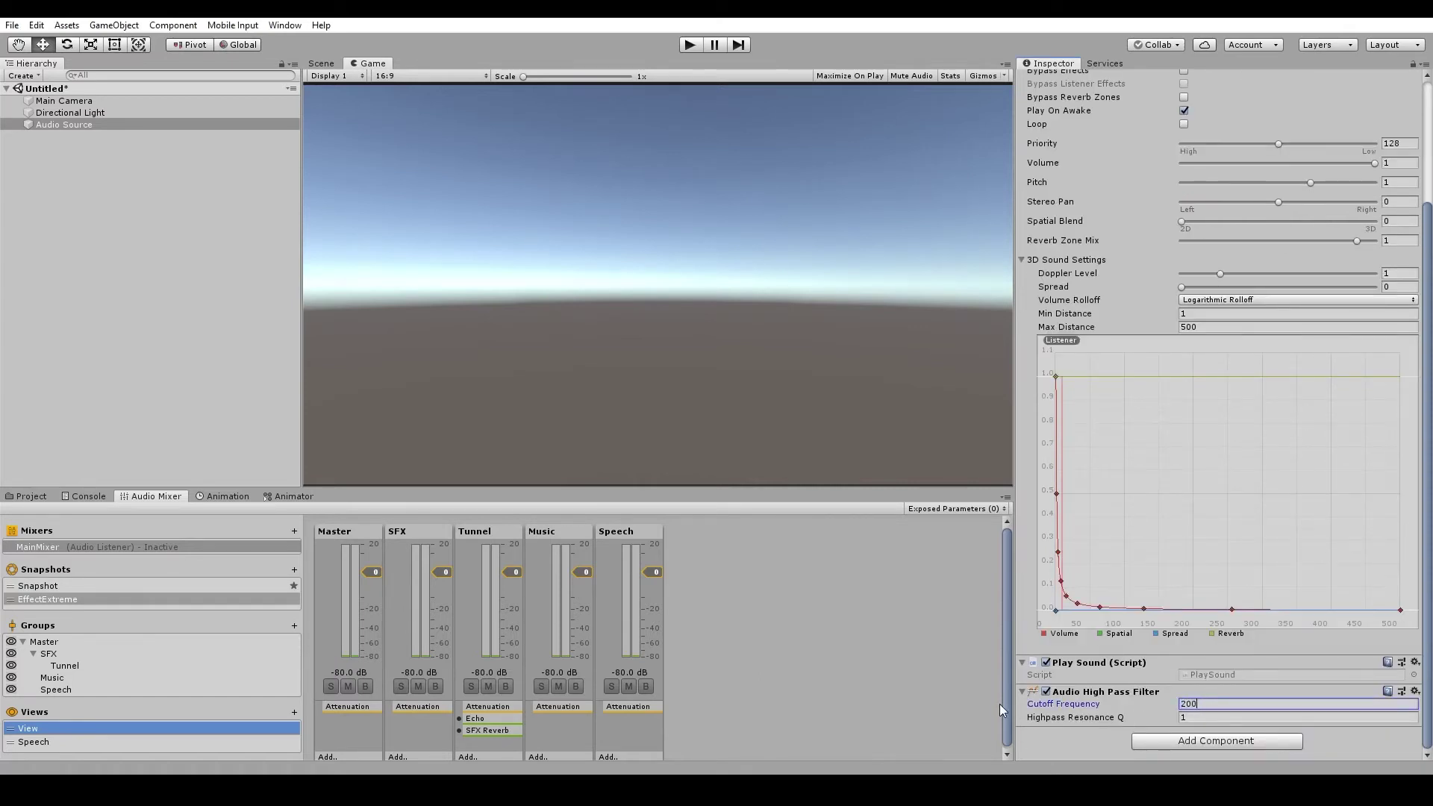
pyautogui.click(886, 271)
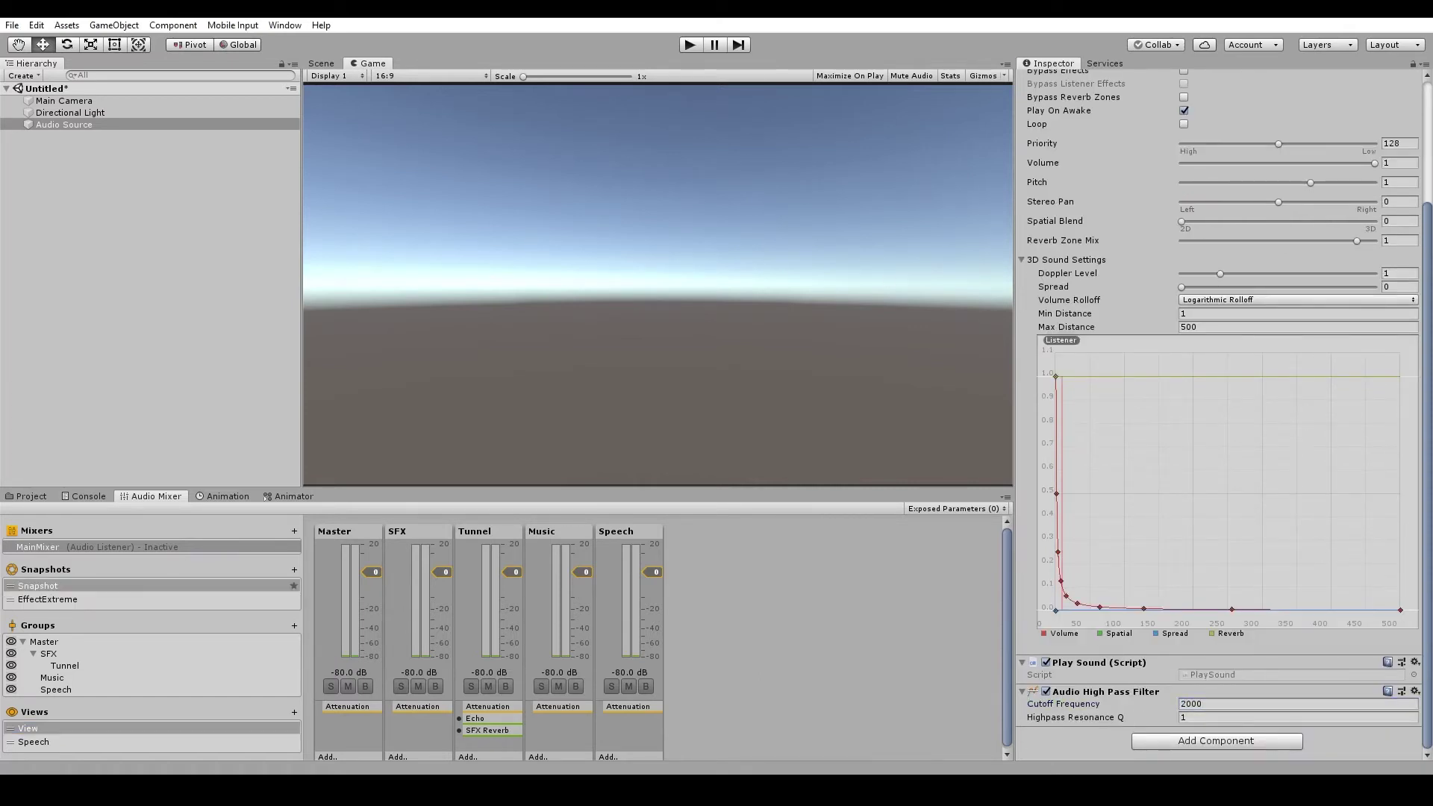
pyautogui.click(689, 45)
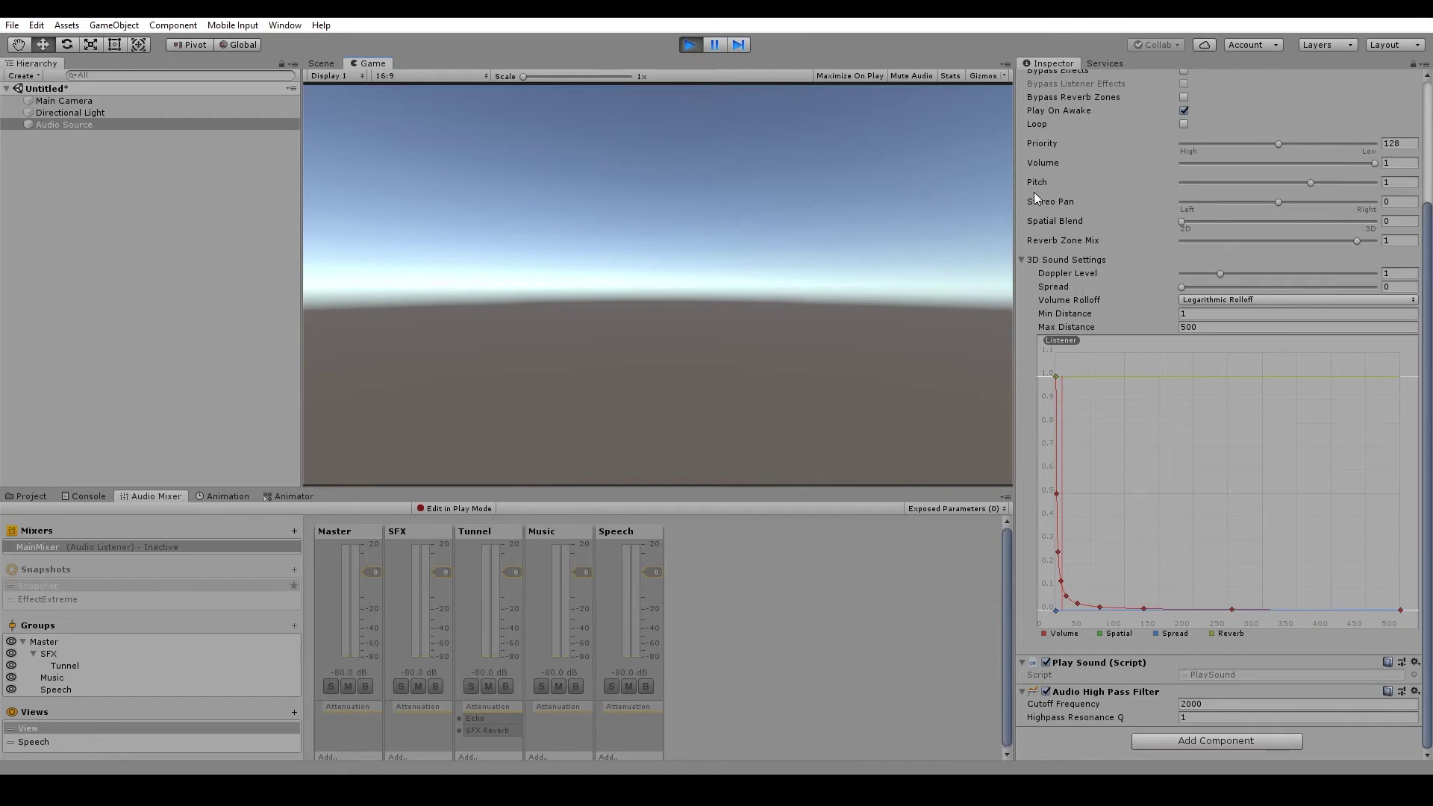
pyautogui.scroll(3, 1086, 194)
pyautogui.click(1184, 115)
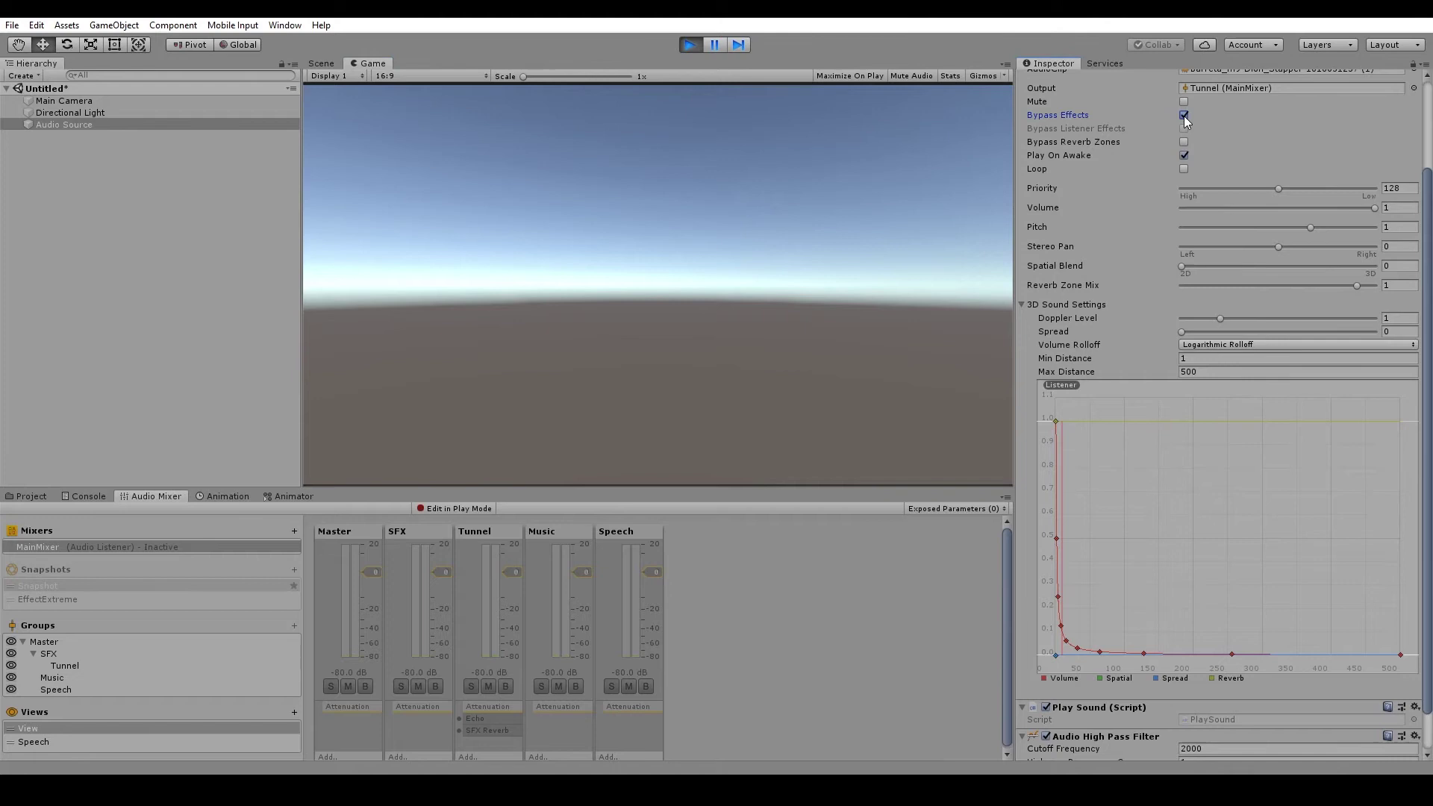
pyautogui.click(794, 221)
pyautogui.click(794, 221)
pyautogui.scroll(-2, 1091, 139)
pyautogui.scroll(4, 1091, 139)
pyautogui.scroll(-4, 1081, 163)
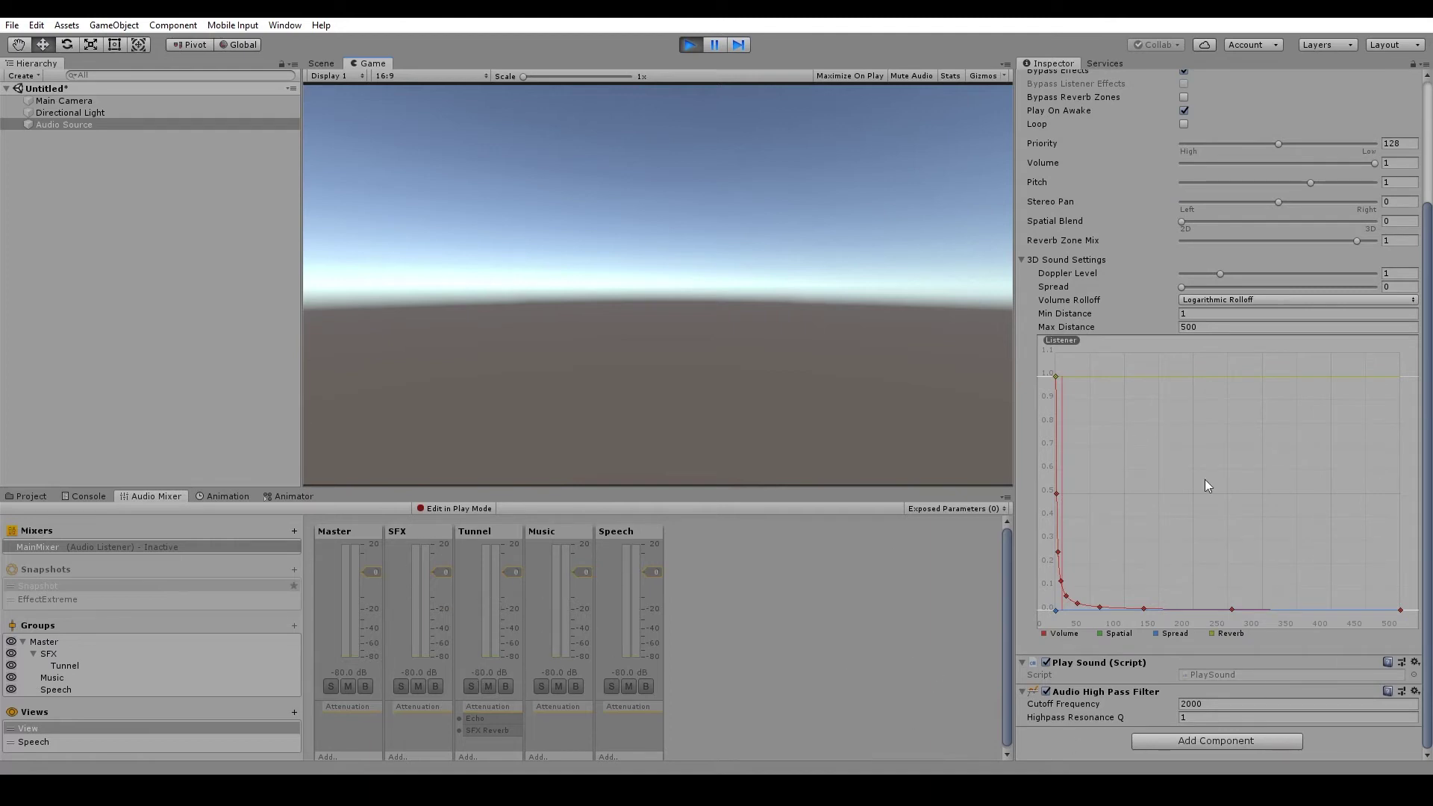
pyautogui.scroll(3, 1314, 568)
pyautogui.hotkey('ctrl', 'p')
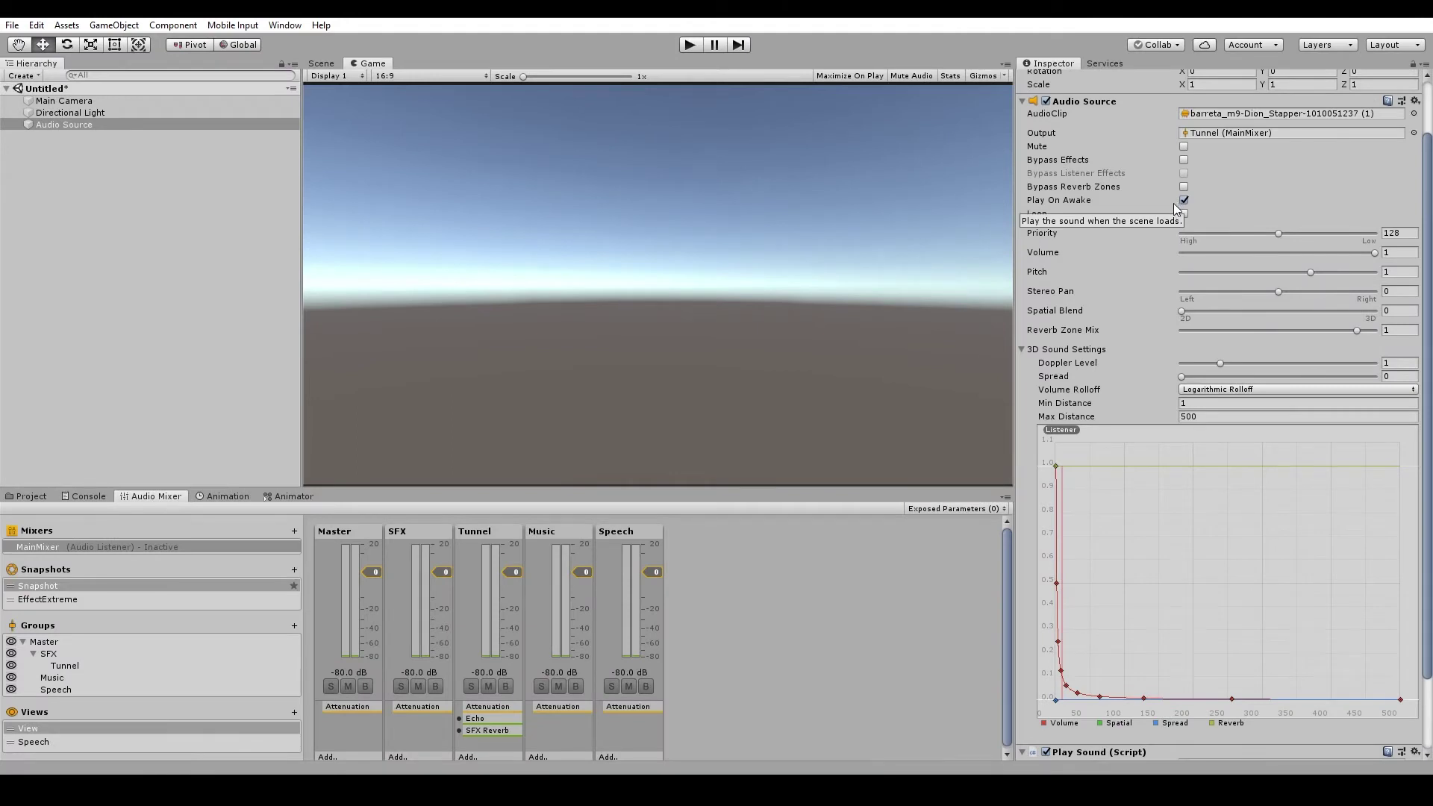
pyautogui.press('alt')
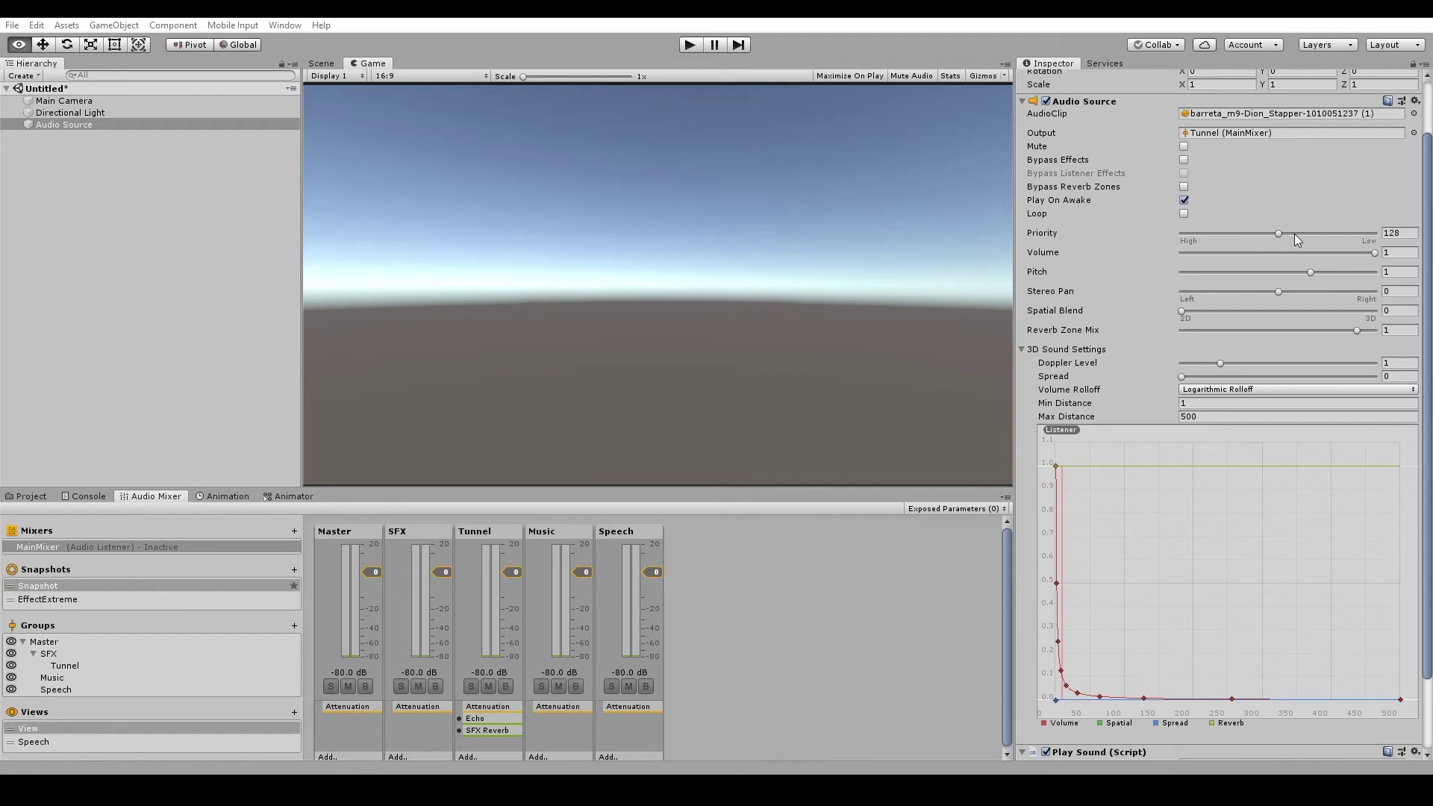
pyautogui.scroll(-3, 1296, 239)
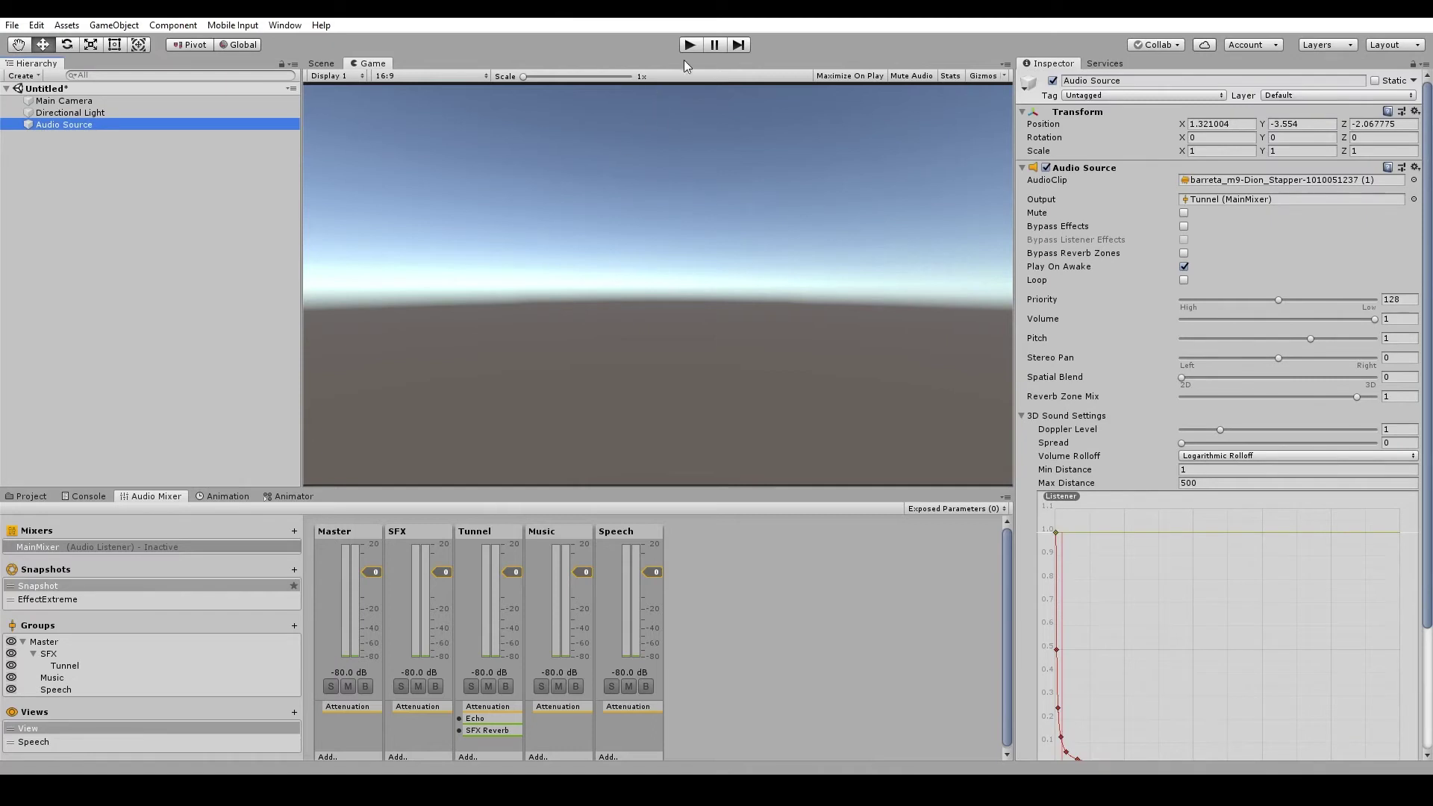
# - Enter play mode and audition the sound at Pitch 0.61, then 1.45
pyautogui.click(689, 46)
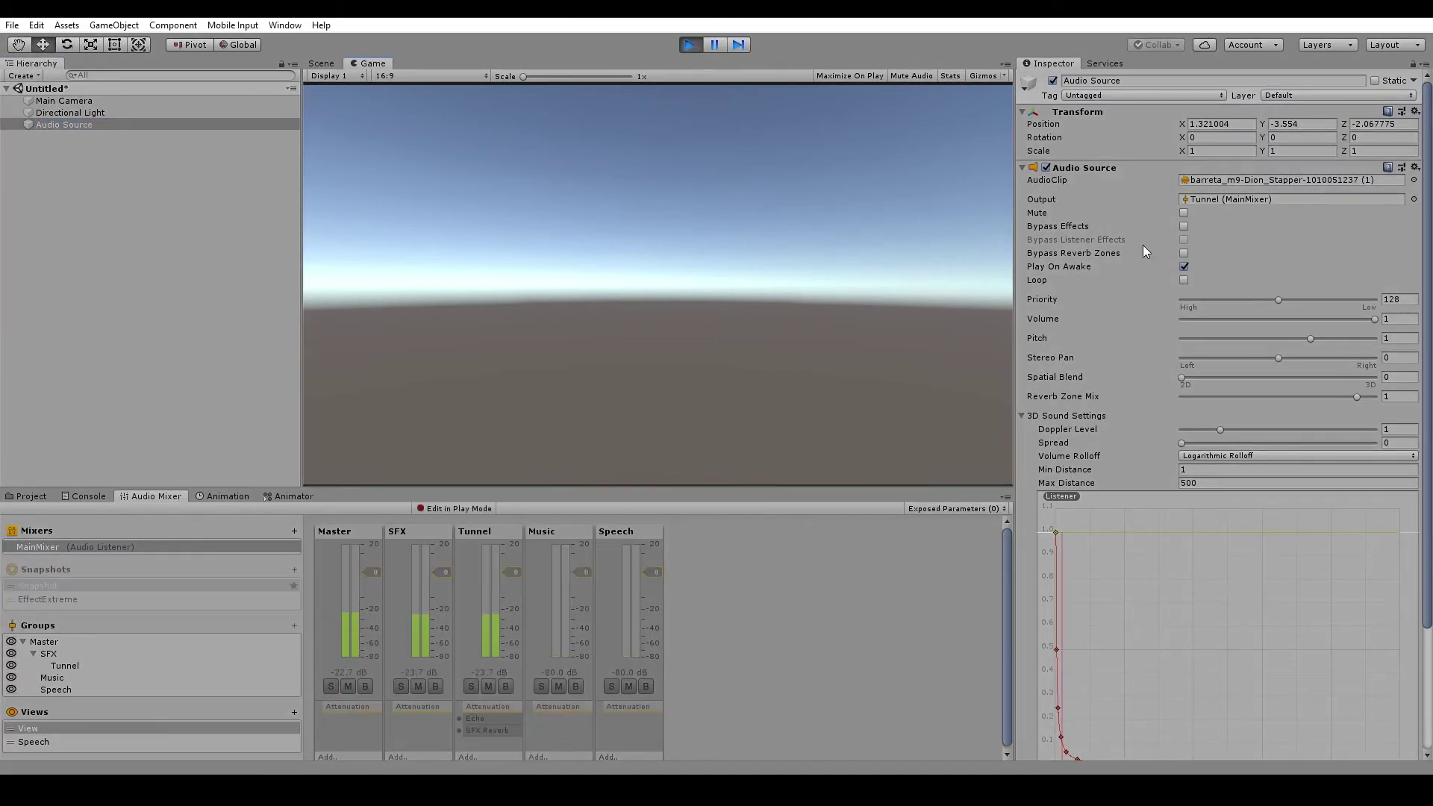
pyautogui.click(1299, 338)
pyautogui.click(821, 311)
pyautogui.click(1324, 340)
pyautogui.click(940, 321)
pyautogui.write('5')
pyautogui.click(996, 279)
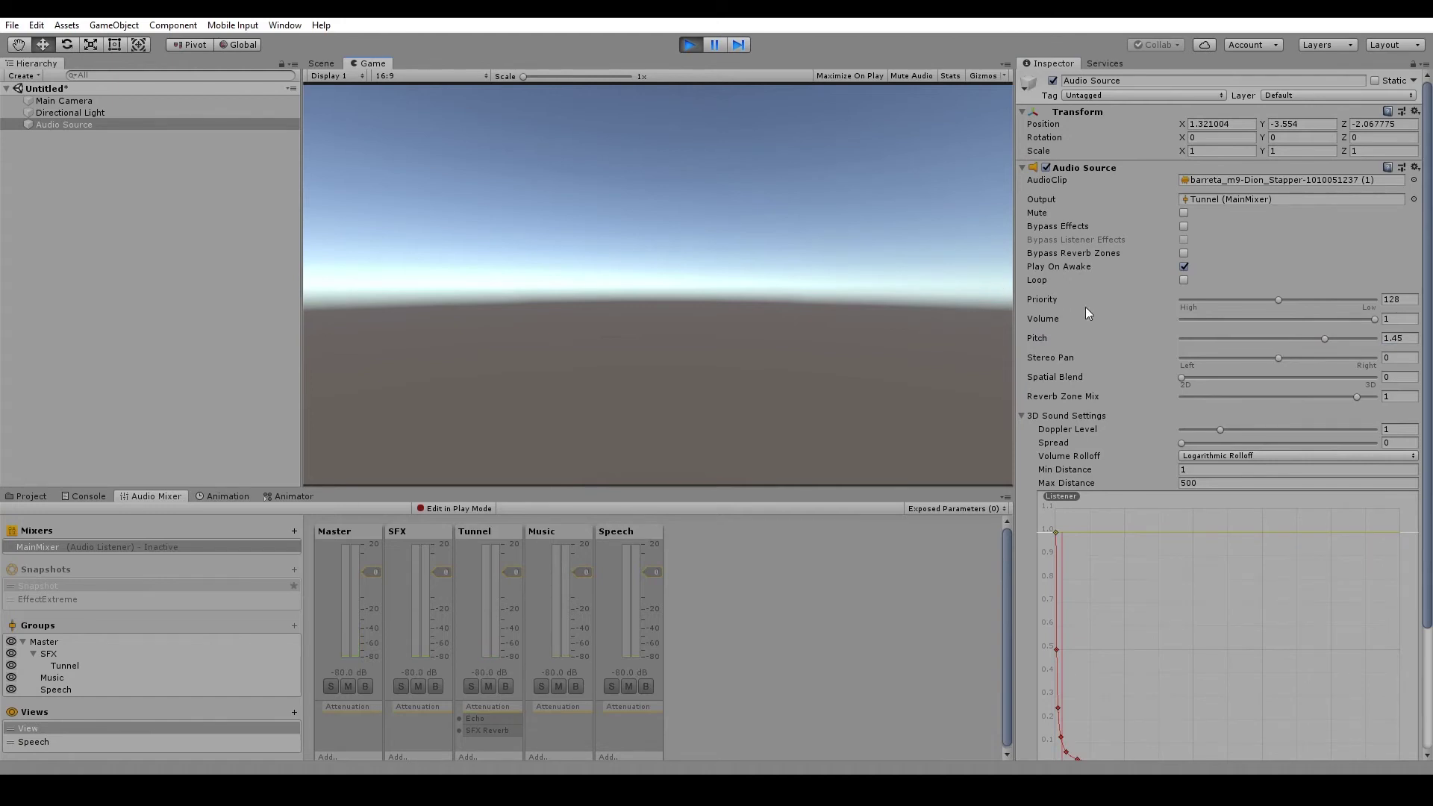
# - Audition Stereo Pan fully left (-1) and fully right (1), then stop play mode
pyautogui.moveTo(1278, 359); pyautogui.dragTo(1050, 365)
pyautogui.click(854, 314)
pyautogui.moveTo(1238, 361); pyautogui.dragTo(1411, 362)
pyautogui.click(860, 307)
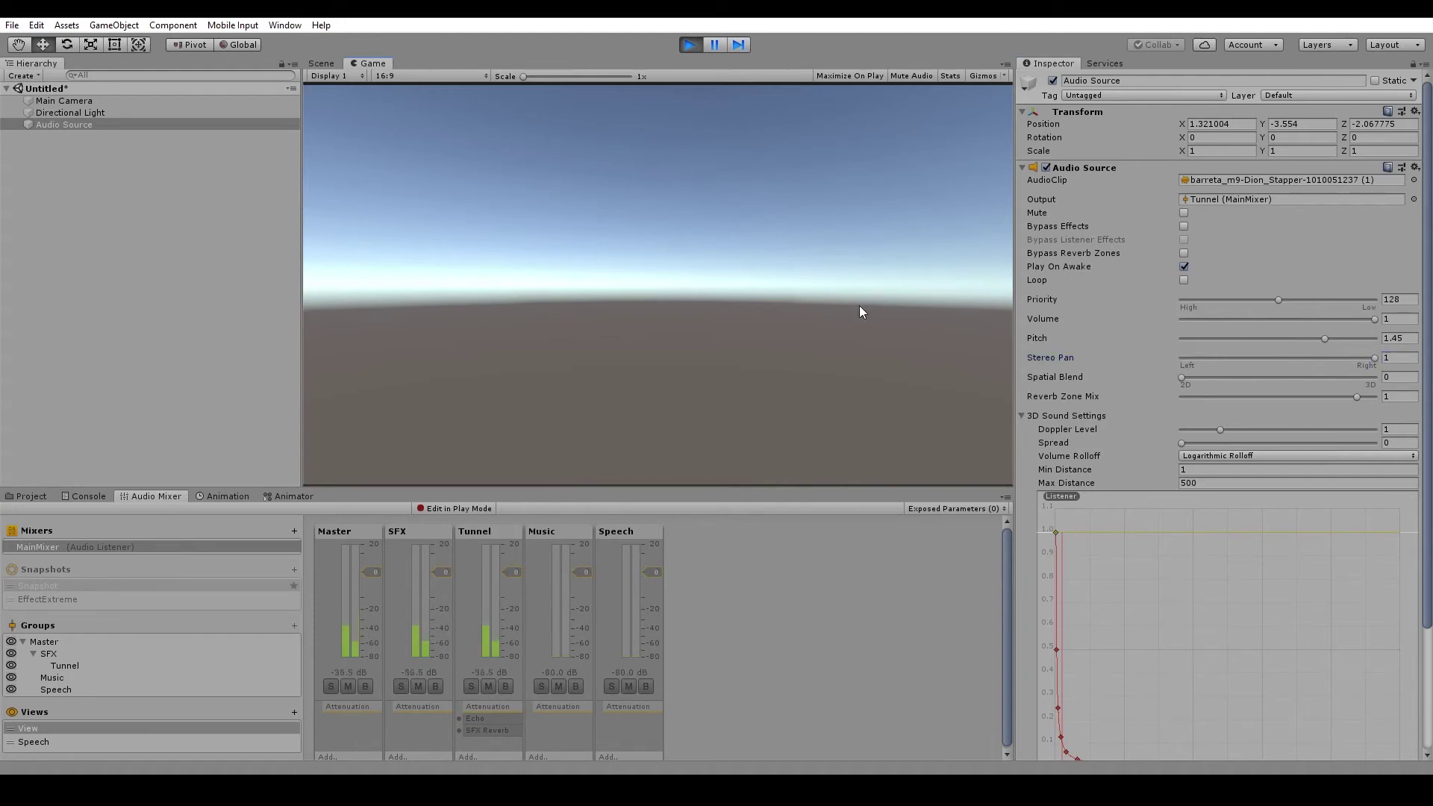
pyautogui.hotkey('ctrl', 'p')
pyautogui.click(1271, 390)
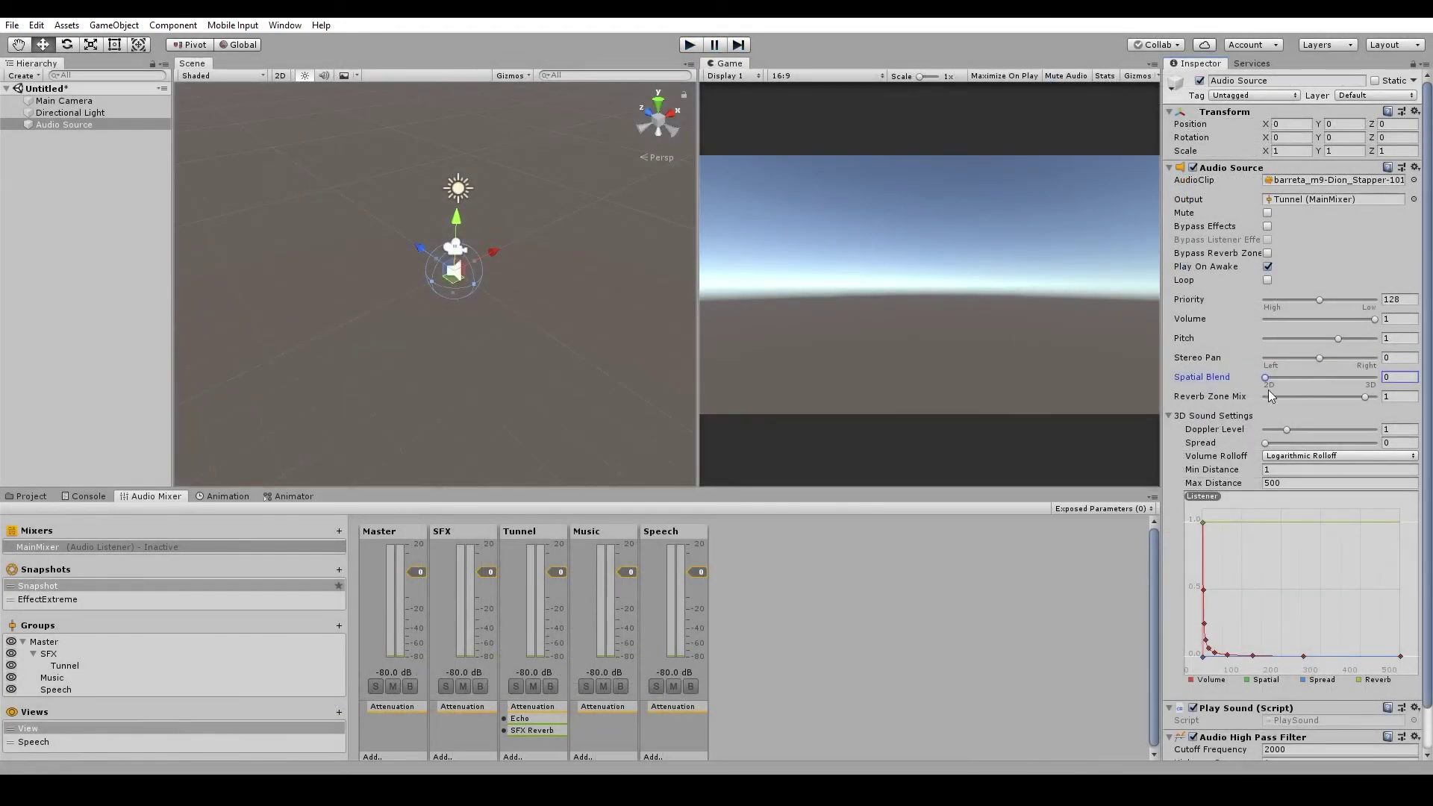
# - Set Spatial Blend to 1, assign the Nature Ambiance clip, and route output to SFX
pyautogui.moveTo(1301, 378); pyautogui.dragTo(1385, 381)
pyautogui.click(1400, 200)
pyautogui.click(1413, 181)
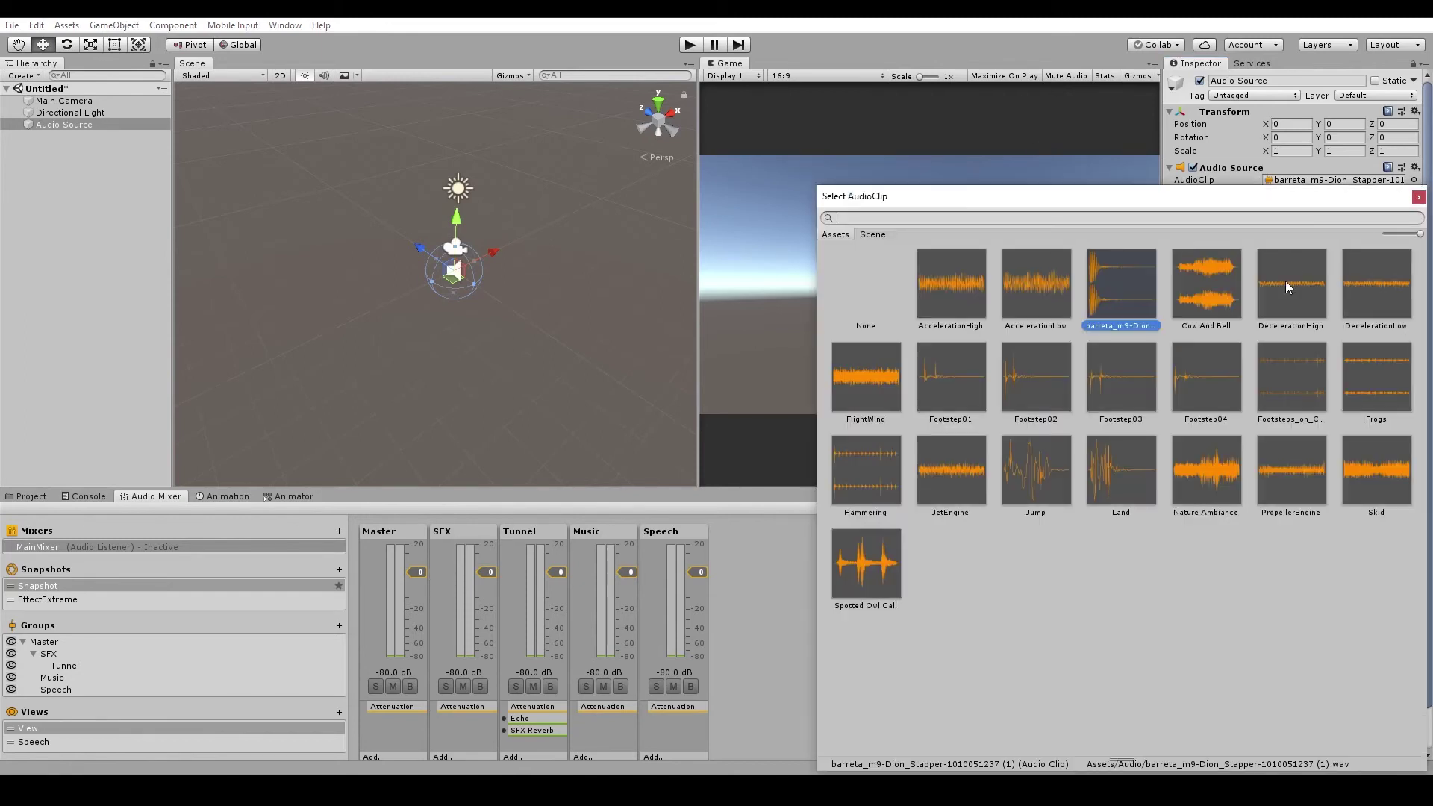
pyautogui.doubleClick(1193, 459)
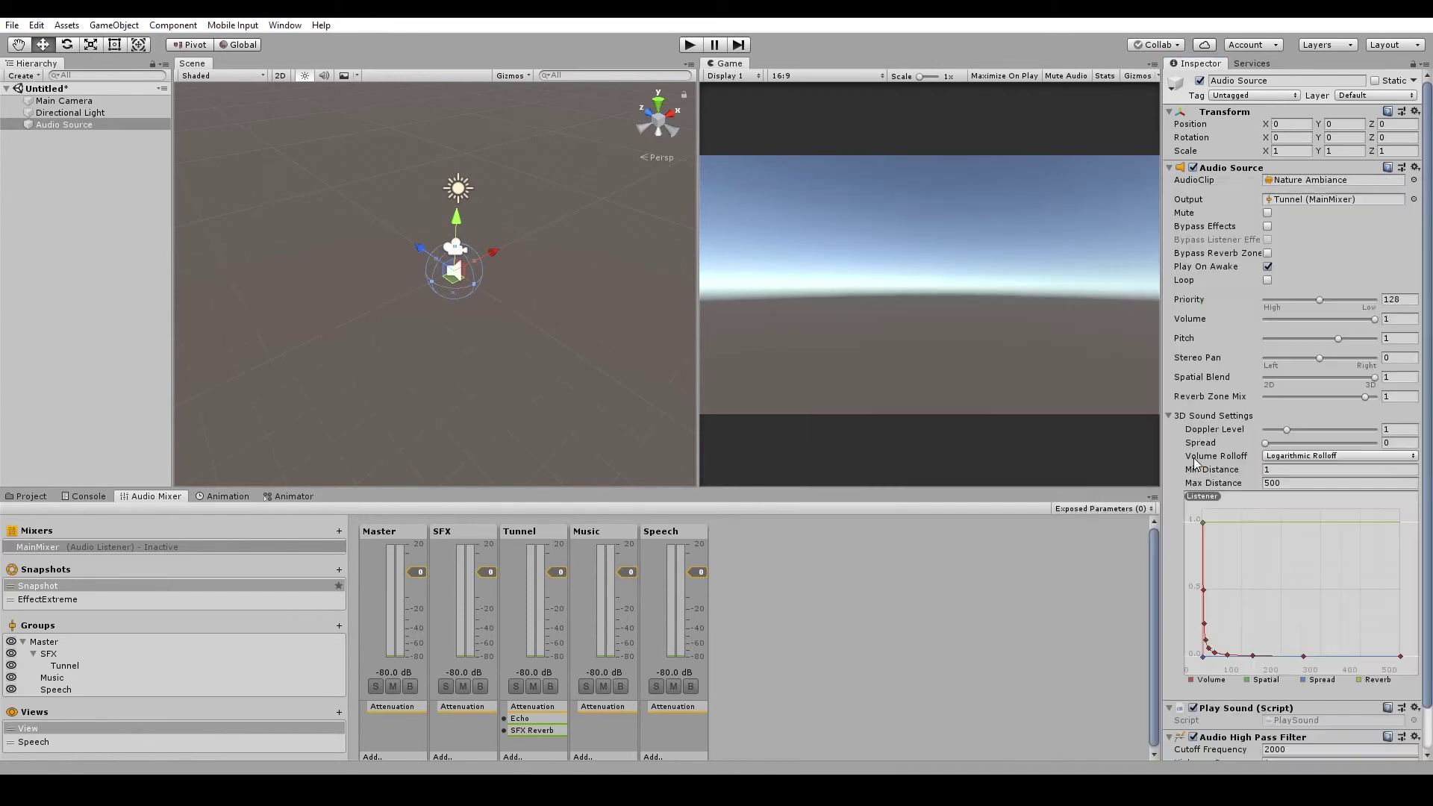
pyautogui.click(1414, 200)
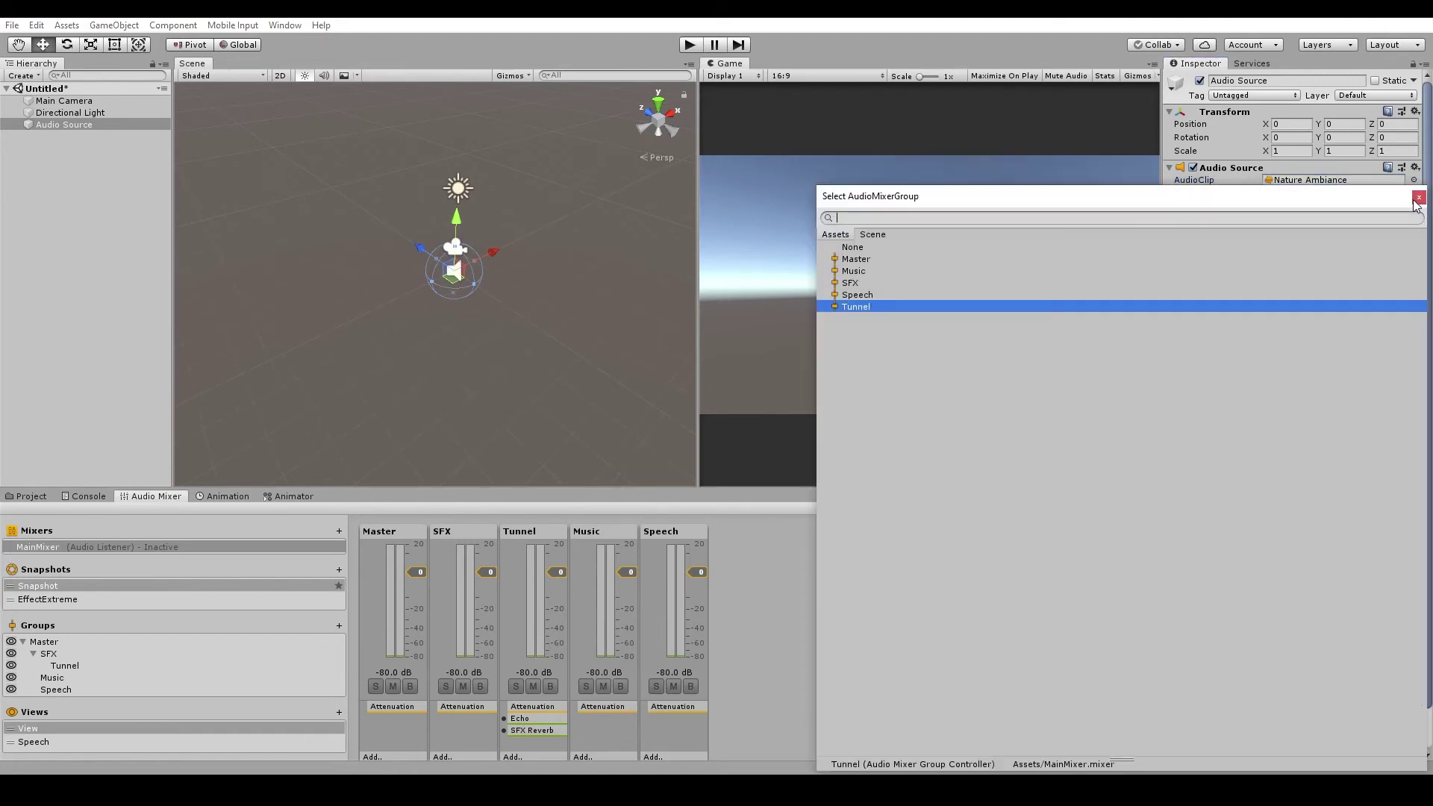
pyautogui.doubleClick(870, 285)
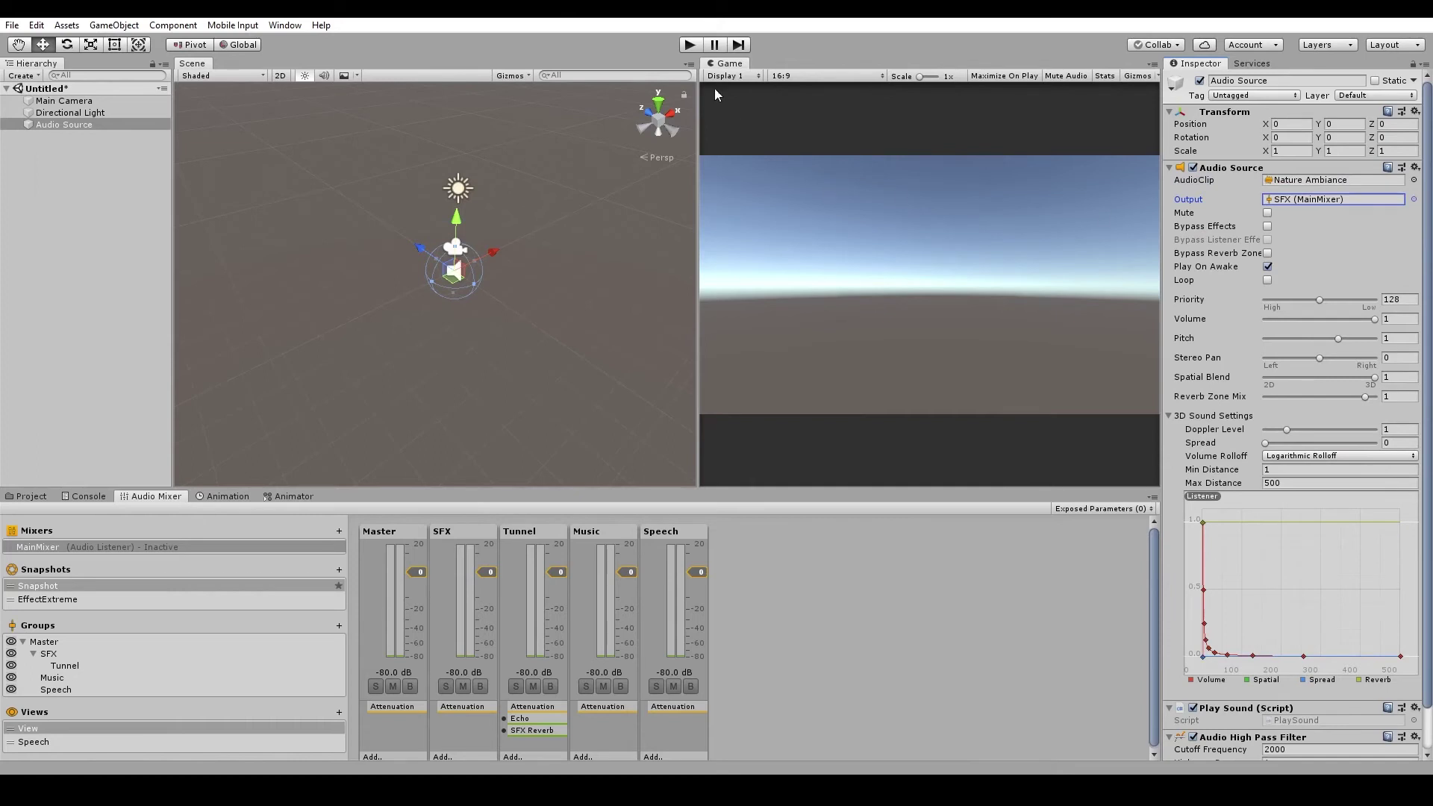
# - In play mode, loop the clip and move the source left, up, then back toward the listener
pyautogui.click(690, 45)
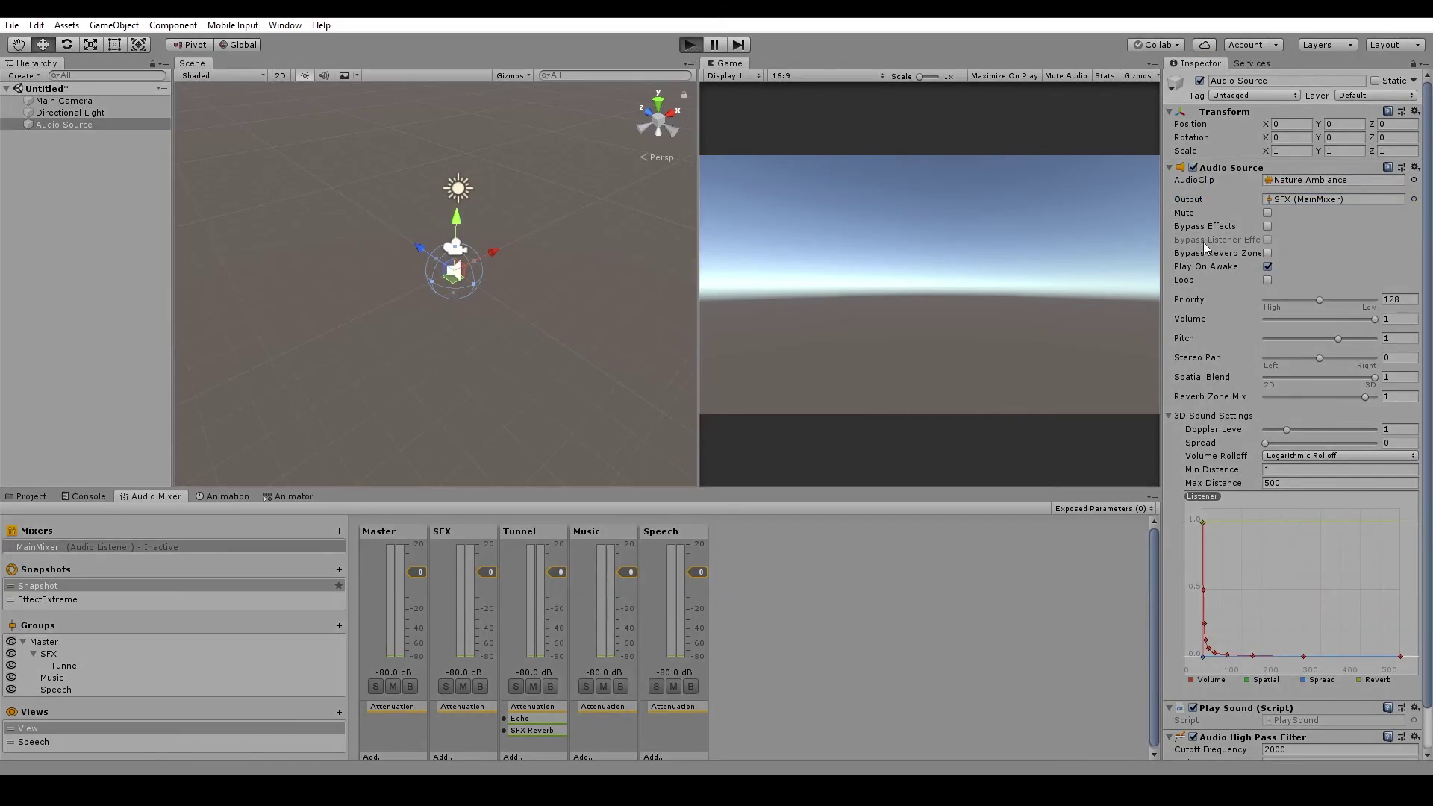
pyautogui.click(1268, 281)
pyautogui.moveTo(499, 252); pyautogui.dragTo(370, 313)
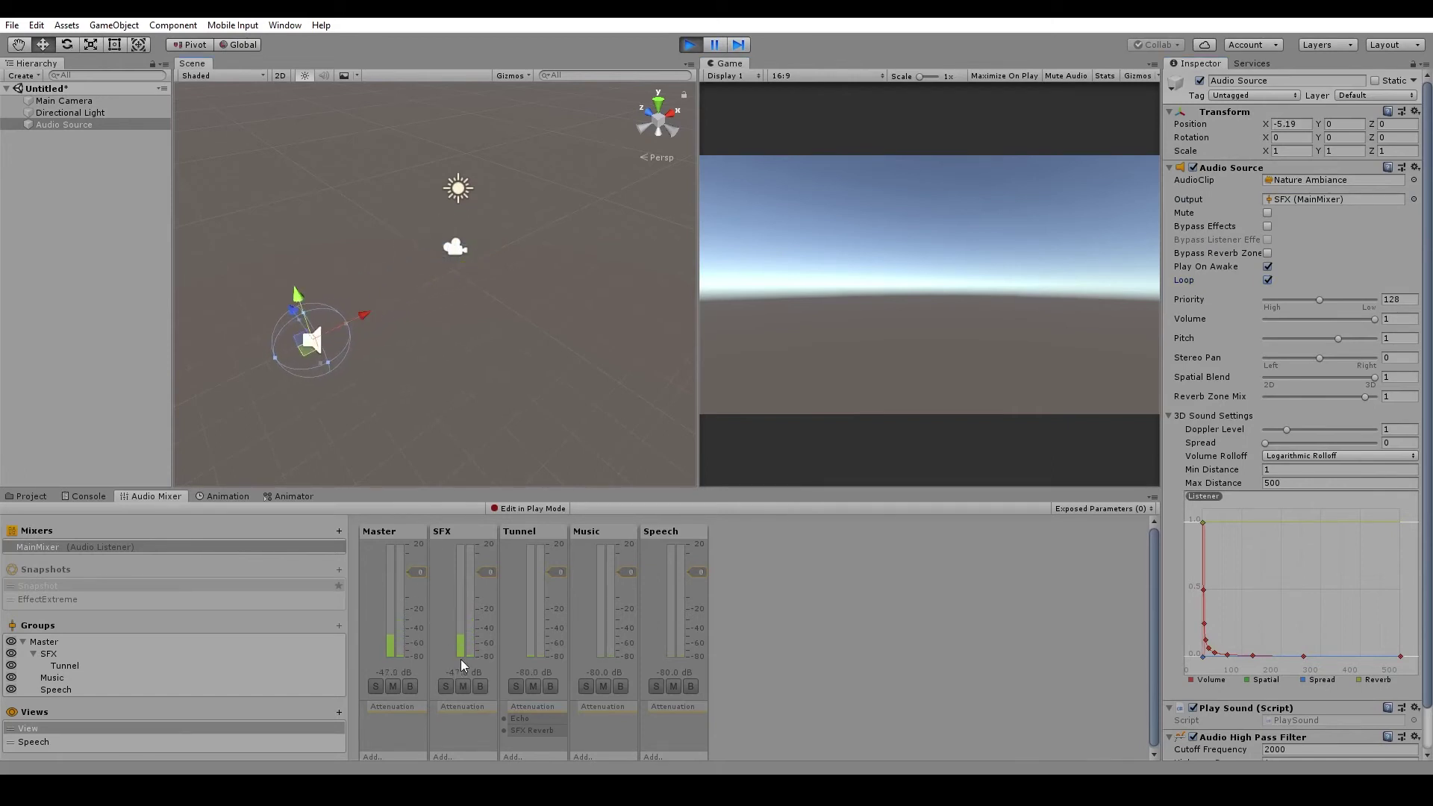
pyautogui.moveTo(291, 287); pyautogui.dragTo(290, 248)
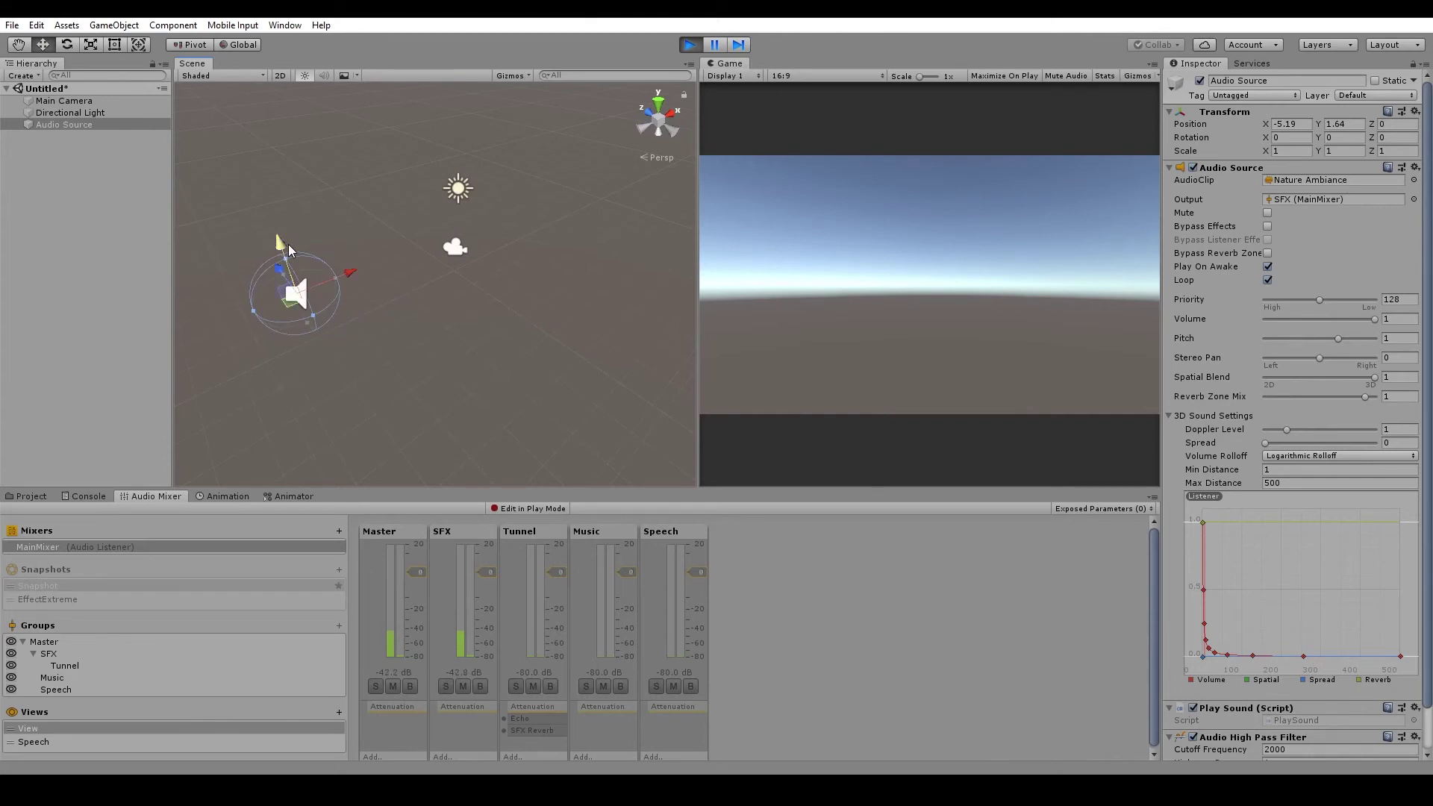
pyautogui.moveTo(352, 272); pyautogui.dragTo(931, 134)
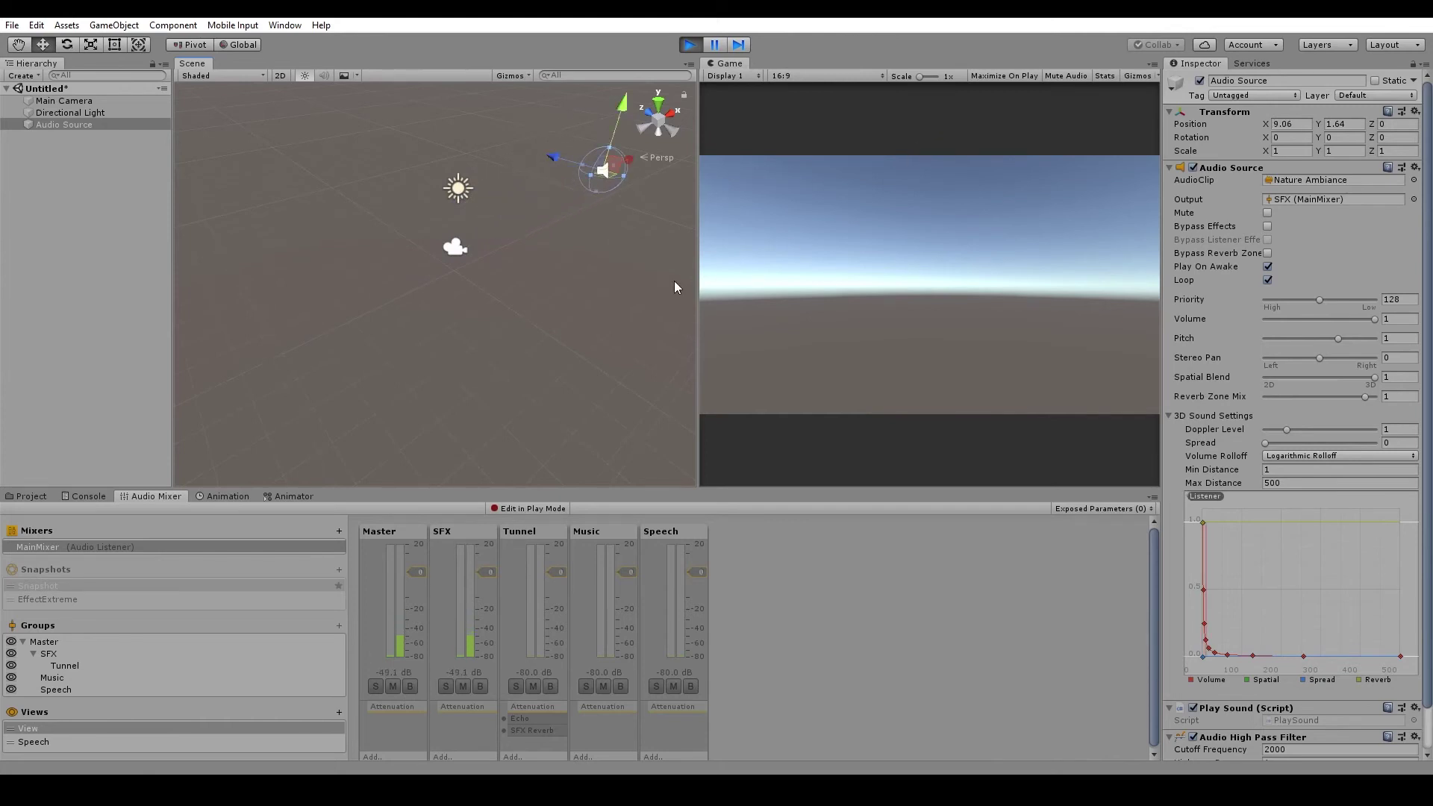
pyautogui.hotkey('ctrl', 'p')
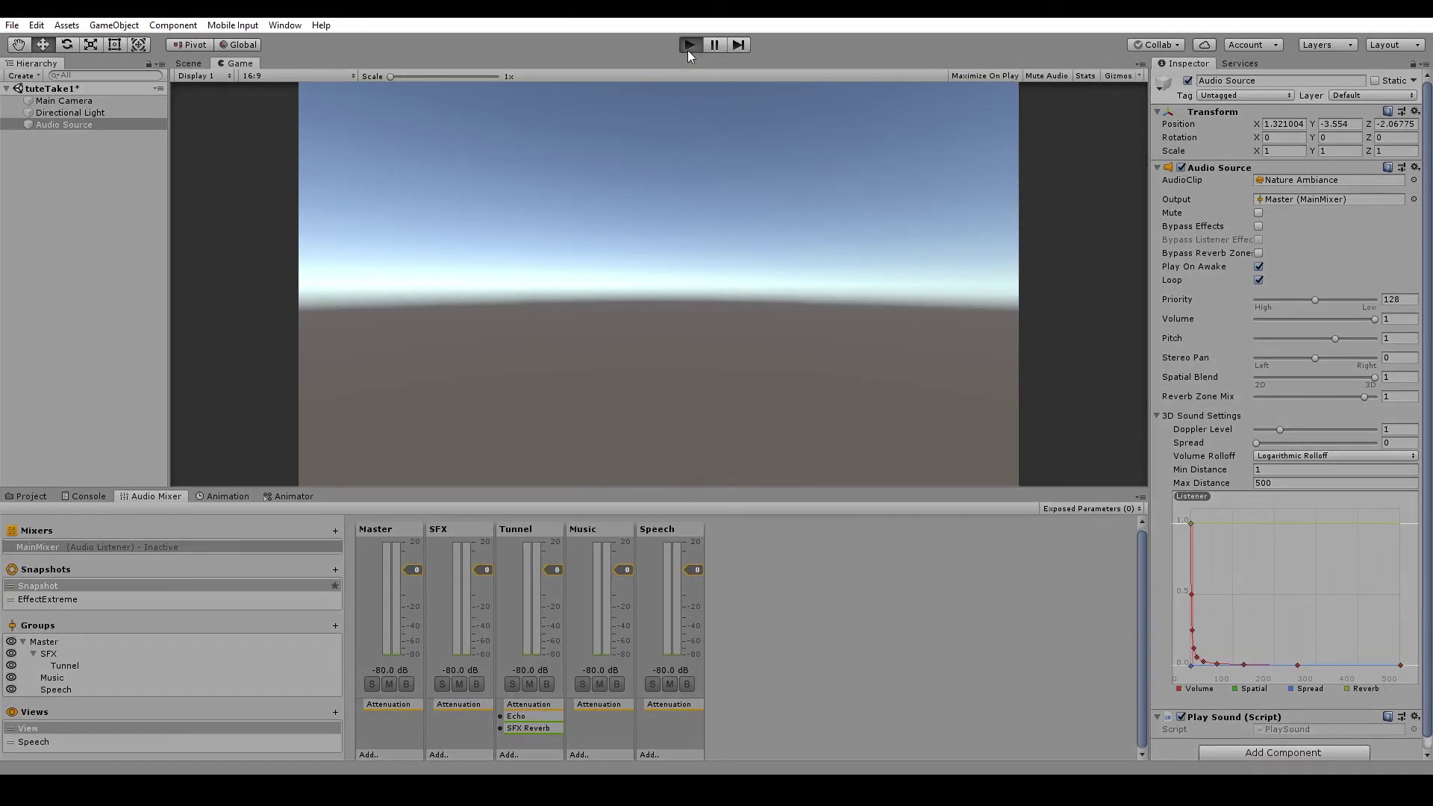
# - Enter play mode and sweep the Audio Source along Z past the listener in the Scene view
pyautogui.click(689, 45)
pyautogui.click(196, 64)
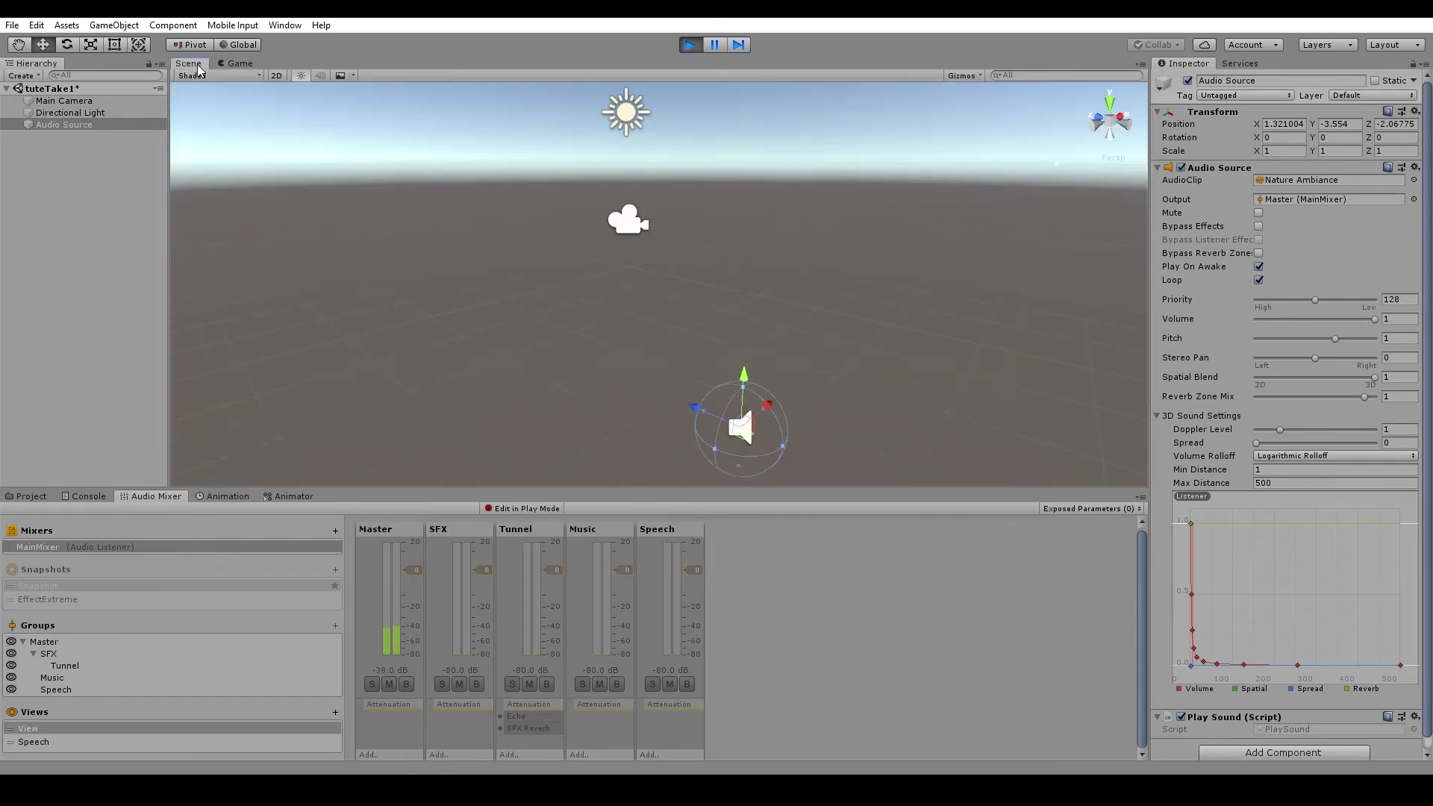
pyautogui.keyDown('alt'); pyautogui.moveTo(681, 377); pyautogui.dragTo(770, 373); pyautogui.keyUp('alt')
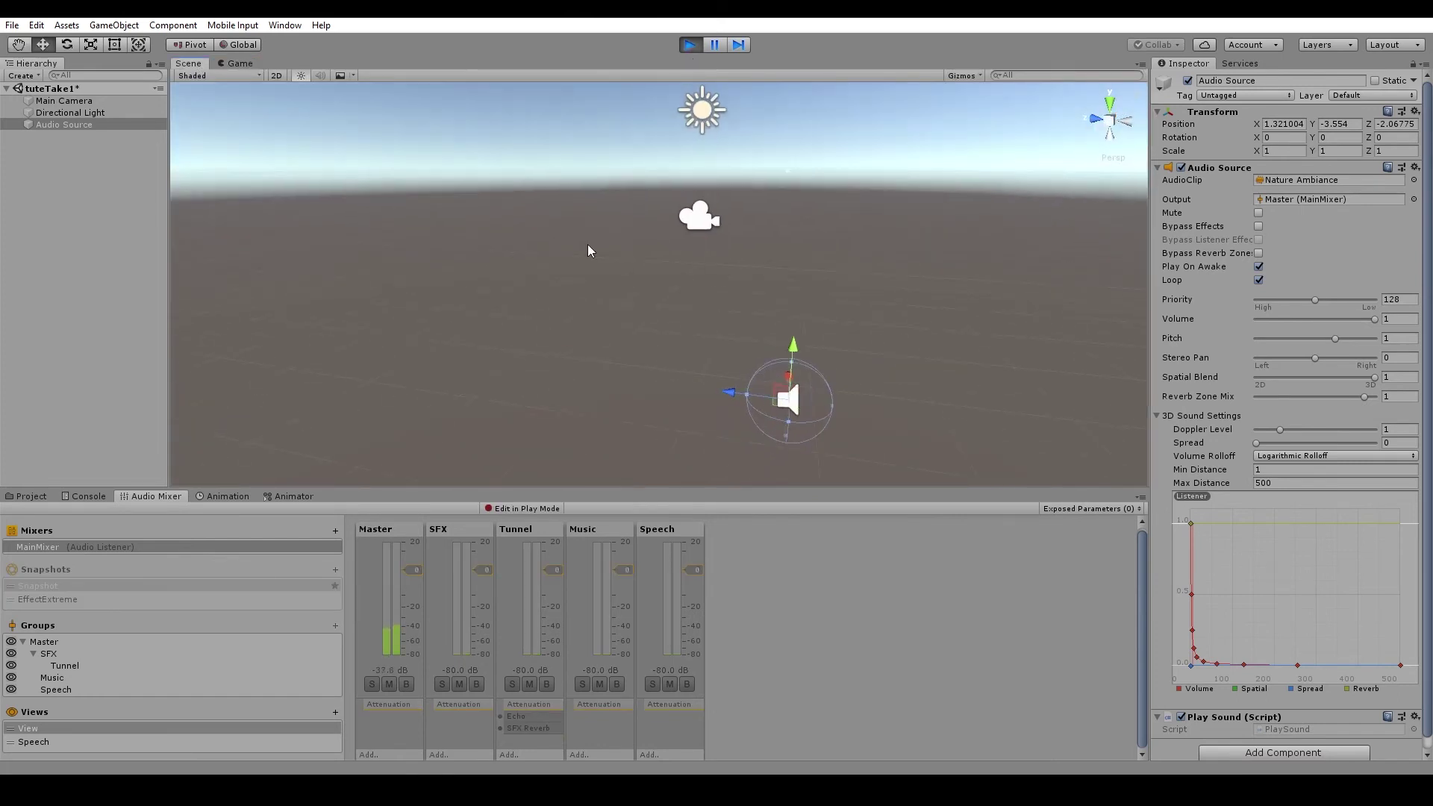
pyautogui.click(71, 103)
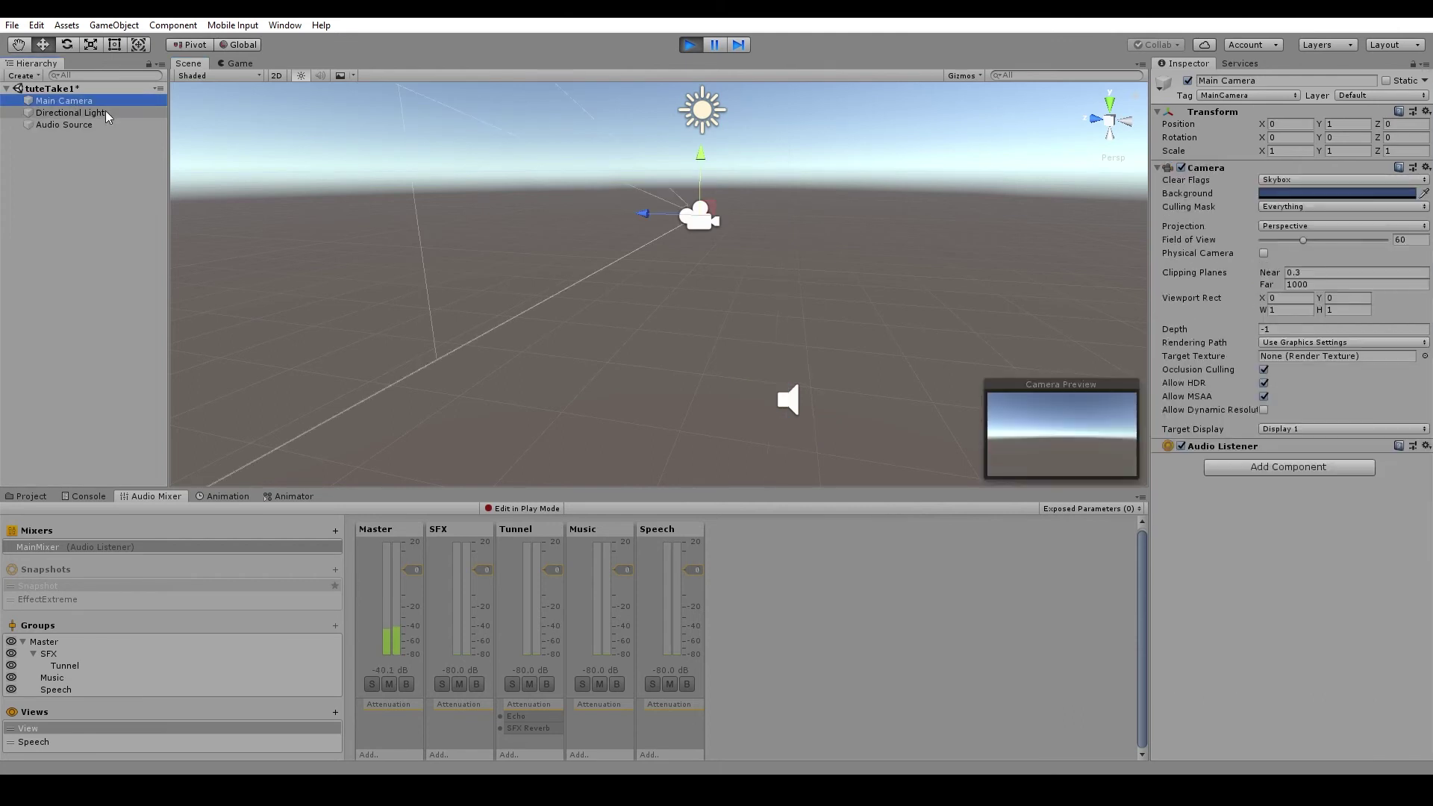
pyautogui.keyDown('alt'); pyautogui.moveTo(780, 395); pyautogui.dragTo(785, 172); pyautogui.keyUp('alt')
pyautogui.click(77, 126)
pyautogui.moveTo(744, 214); pyautogui.dragTo(931, 406)
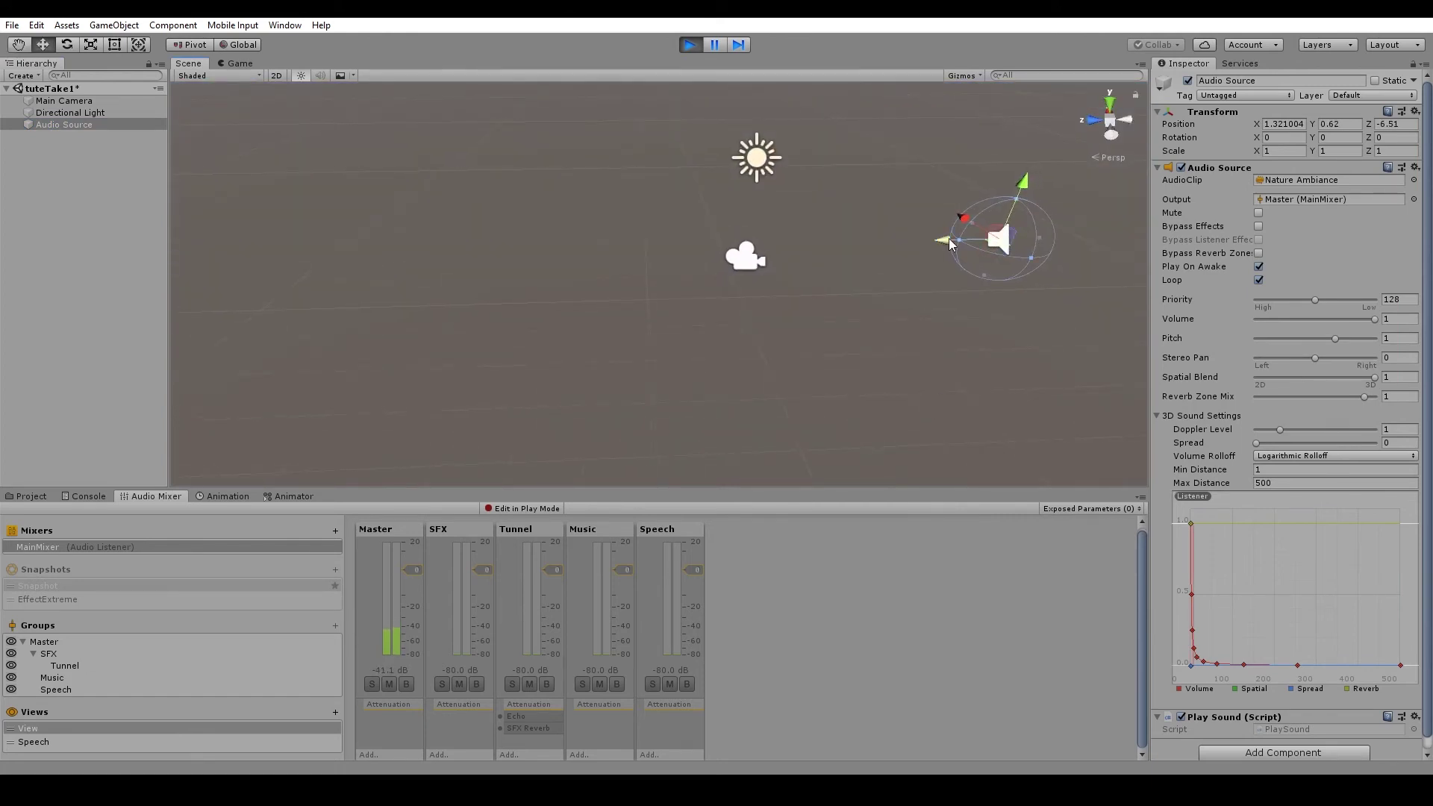
pyautogui.moveTo(951, 241); pyautogui.dragTo(346, 298)
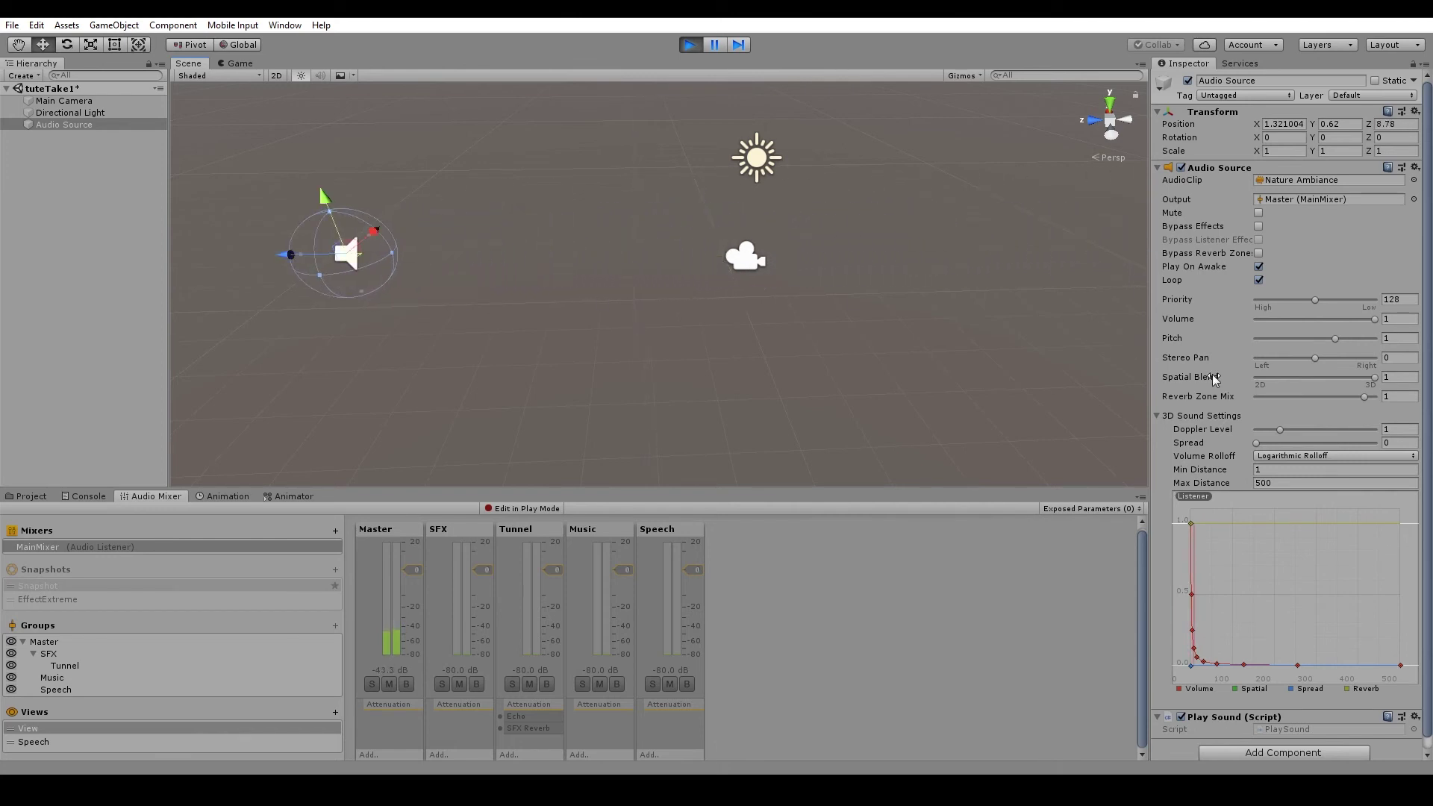
# - Set Doppler Level to 5, sweep the source back along Z, and move the Main Camera
pyautogui.click(1399, 431)
pyautogui.write('5')
pyautogui.moveTo(286, 254); pyautogui.dragTo(1024, 329)
pyautogui.click(746, 259)
pyautogui.scroll(-1, 731, 265)
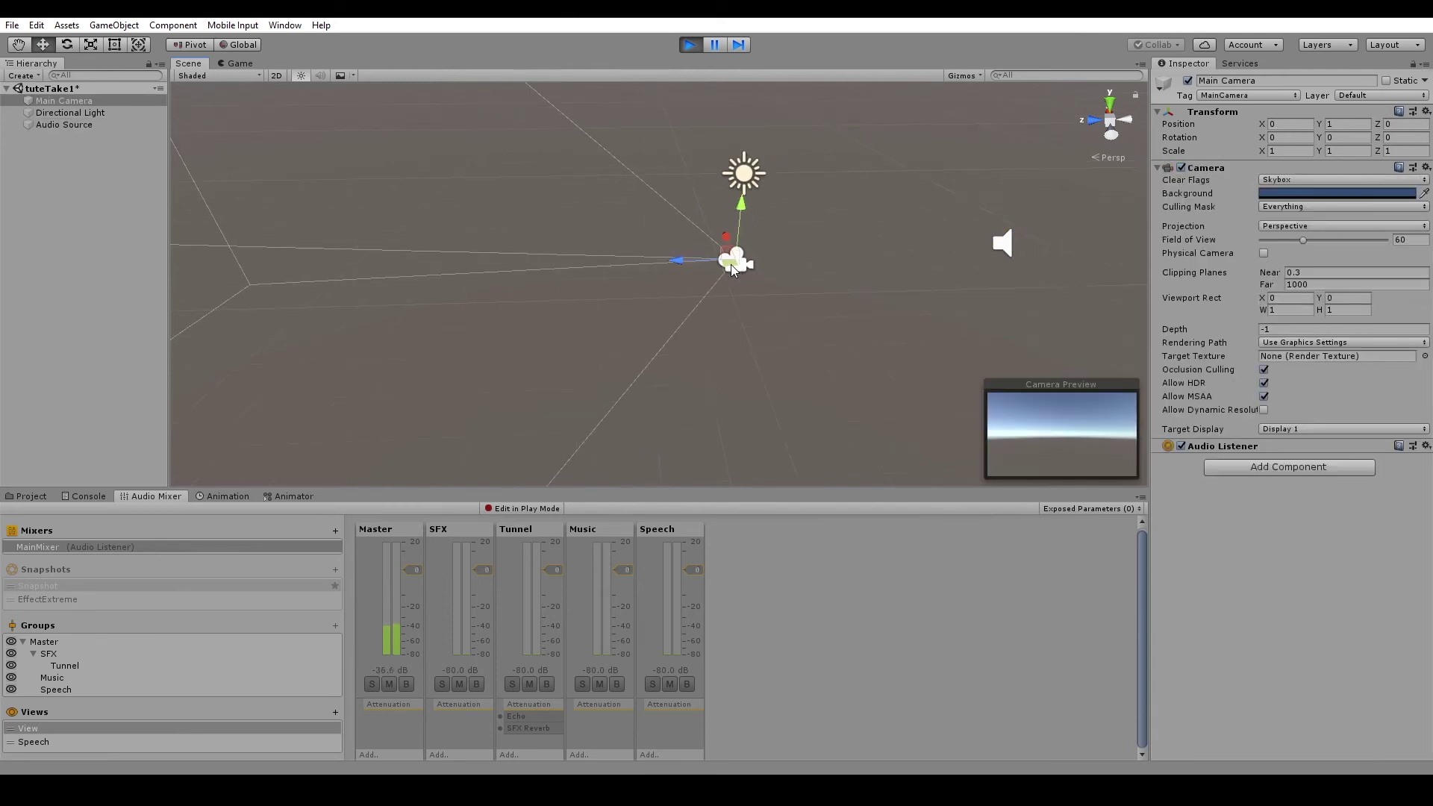
pyautogui.moveTo(679, 262); pyautogui.dragTo(685, 379)
# - Reset the Audio Source position to 0 and place it beside the listener, slightly raised
pyautogui.click(64, 124)
pyautogui.click(1284, 123)
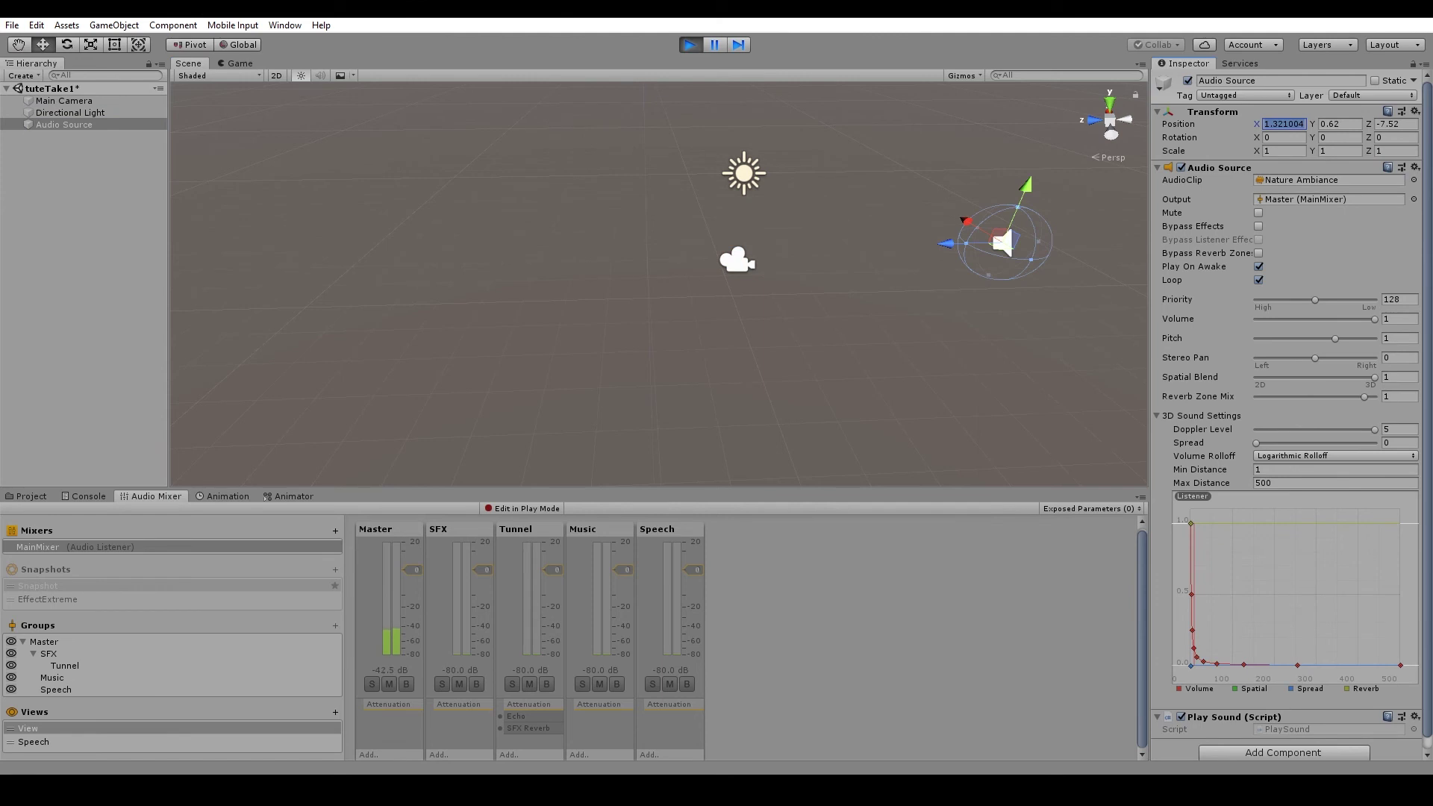
pyautogui.write('0')
pyautogui.press('Tab')
pyautogui.write('0')
pyautogui.press('Tab')
pyautogui.write('0')
pyautogui.press('Tab')
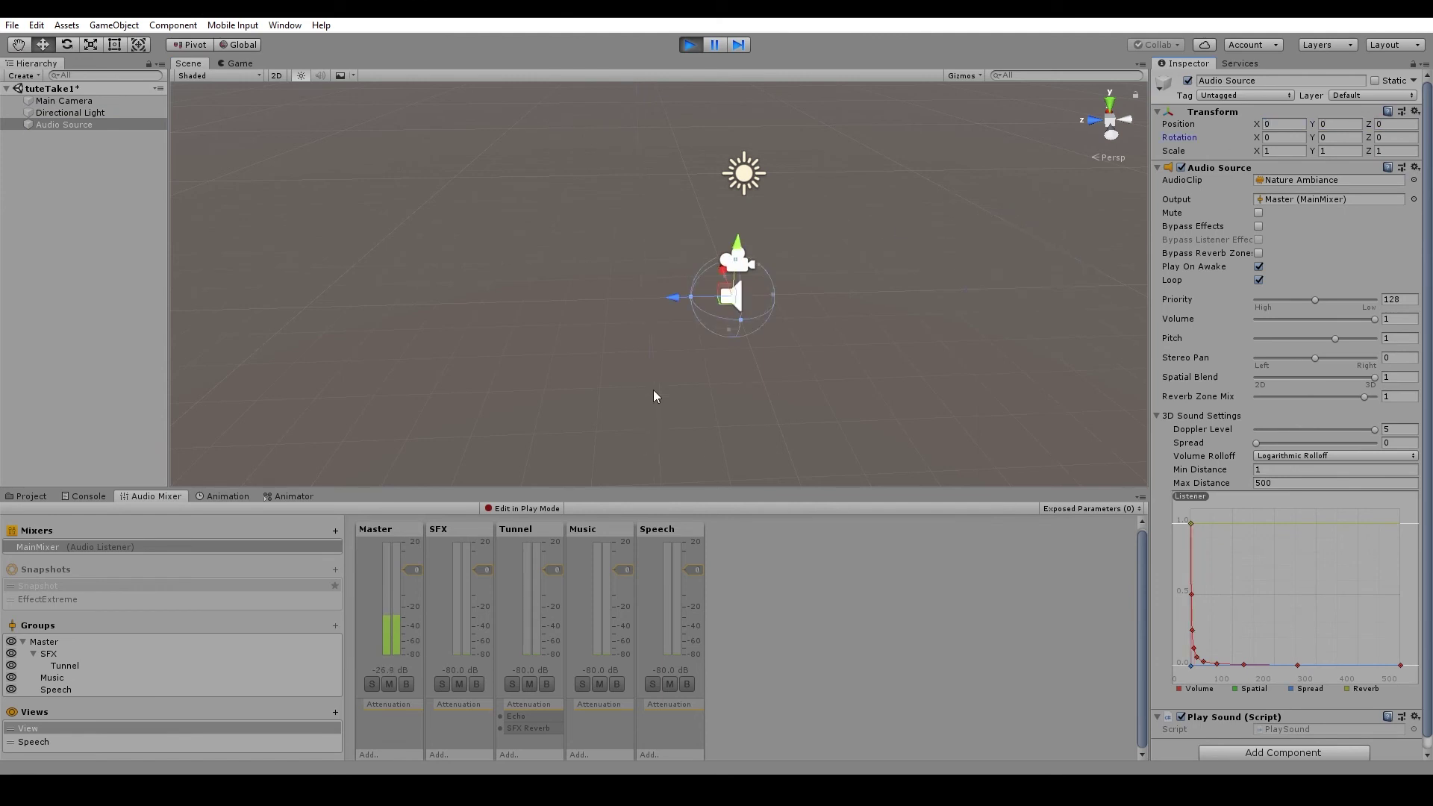
pyautogui.keyDown('alt'); pyautogui.moveTo(651, 397); pyautogui.dragTo(656, 242); pyautogui.keyUp('alt')
pyautogui.moveTo(720, 180); pyautogui.dragTo(722, 154)
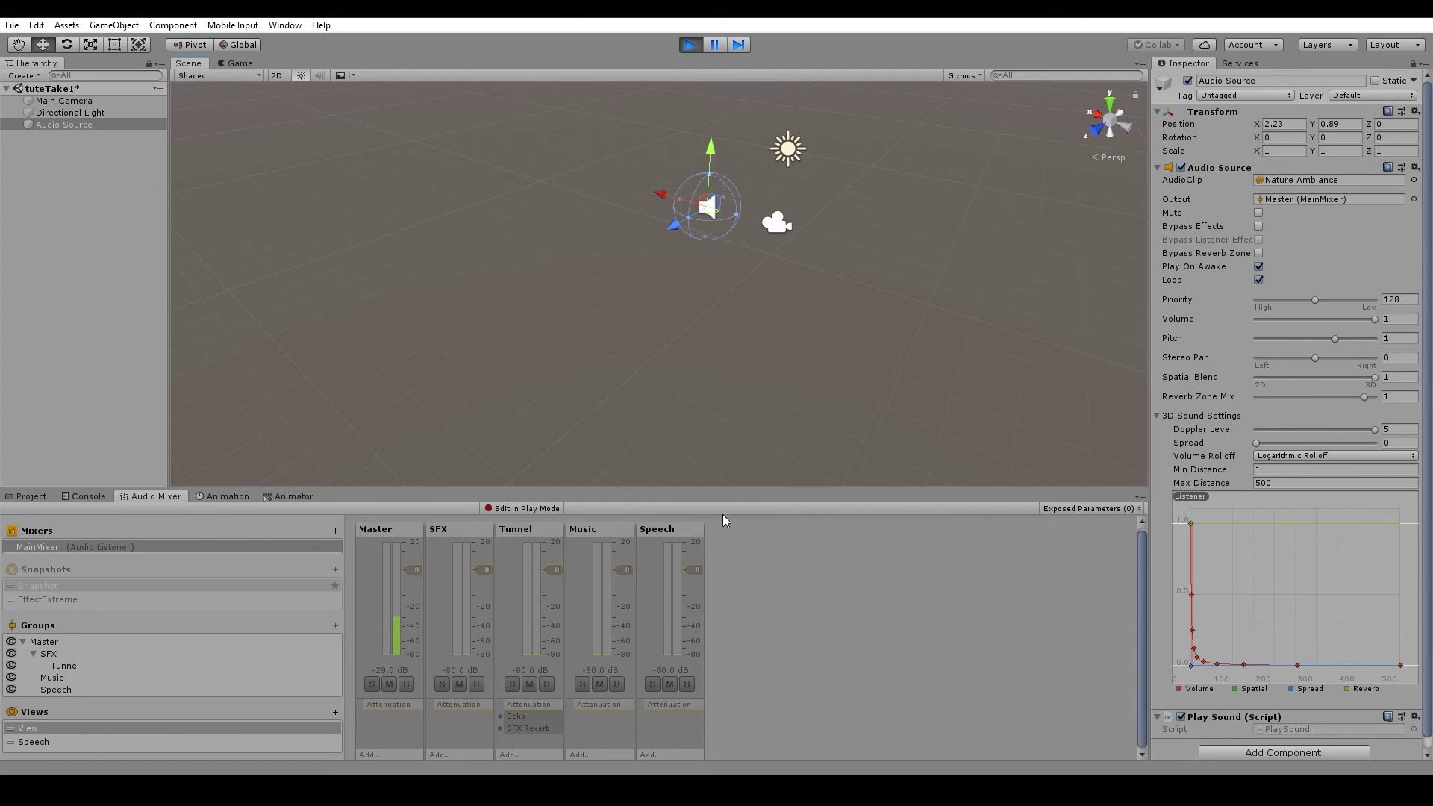
pyautogui.keyDown('alt'); pyautogui.moveTo(790, 375); pyautogui.dragTo(304, 329); pyautogui.keyUp('alt')
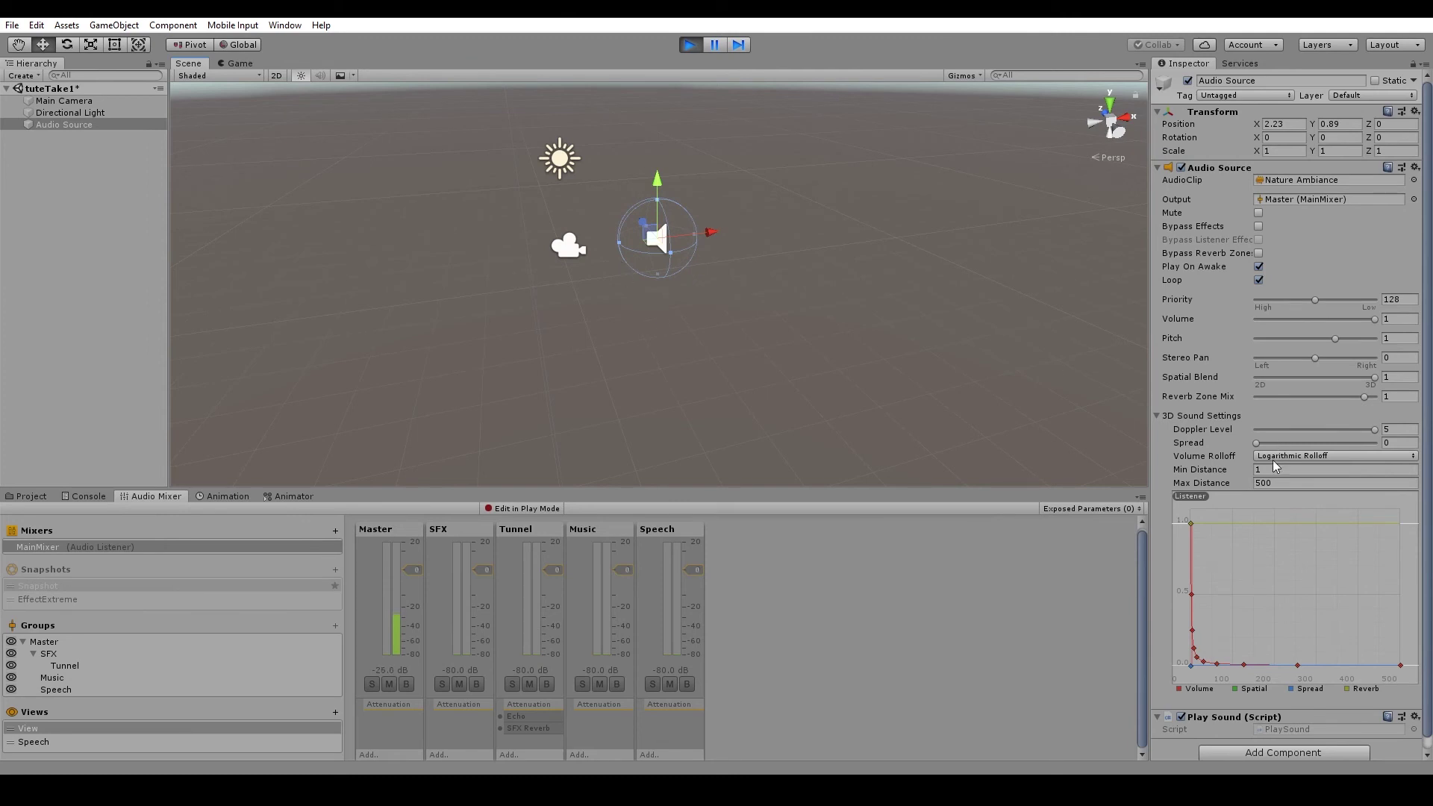
# - Set Spread to 180, undo an accidental move, then raise Spread to 288
pyautogui.click(1383, 443)
pyautogui.write('180')
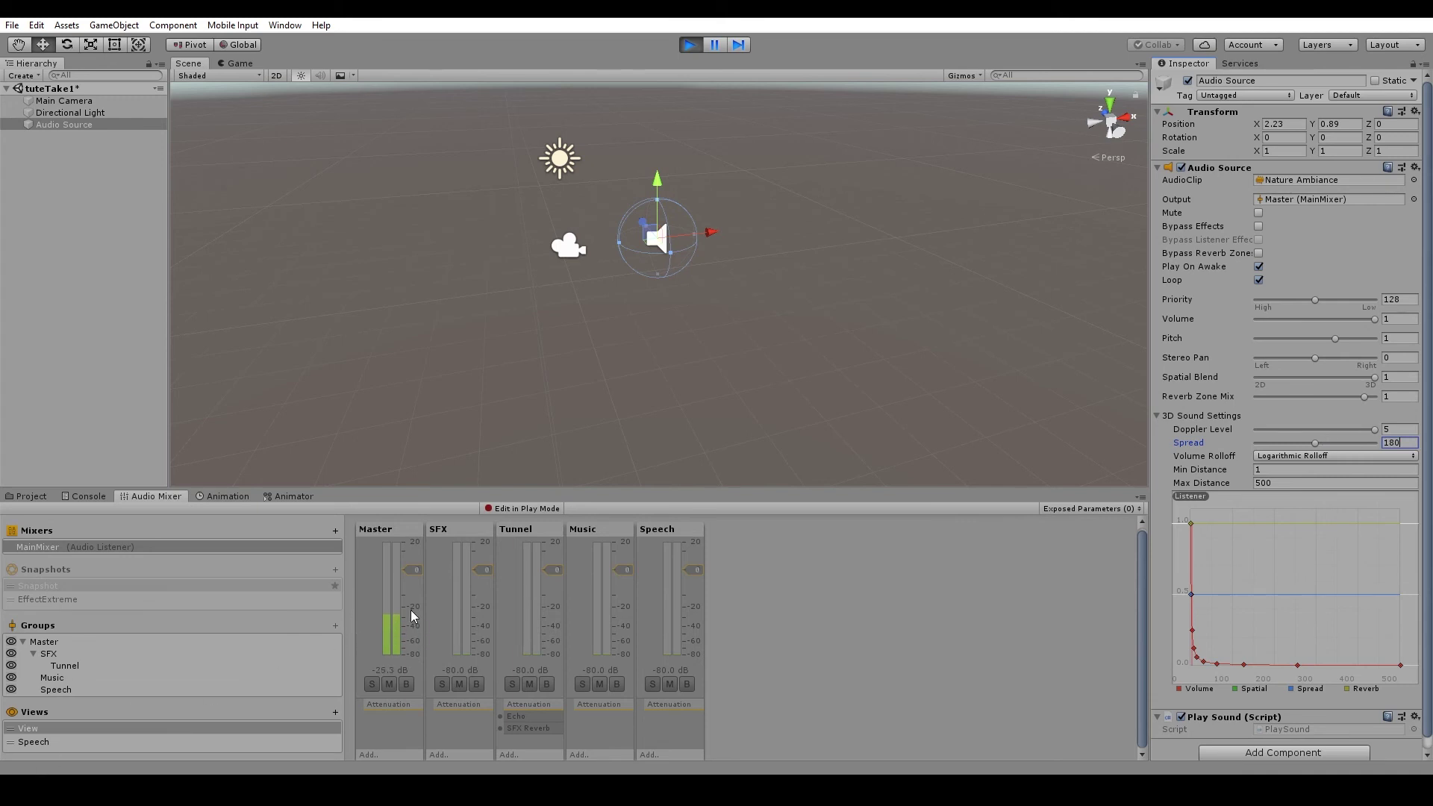
pyautogui.click(712, 234)
pyautogui.moveTo(704, 241); pyautogui.dragTo(972, 230)
pyautogui.hotkey('ctrl', 'z')
pyautogui.moveTo(1324, 443); pyautogui.dragTo(1420, 444)
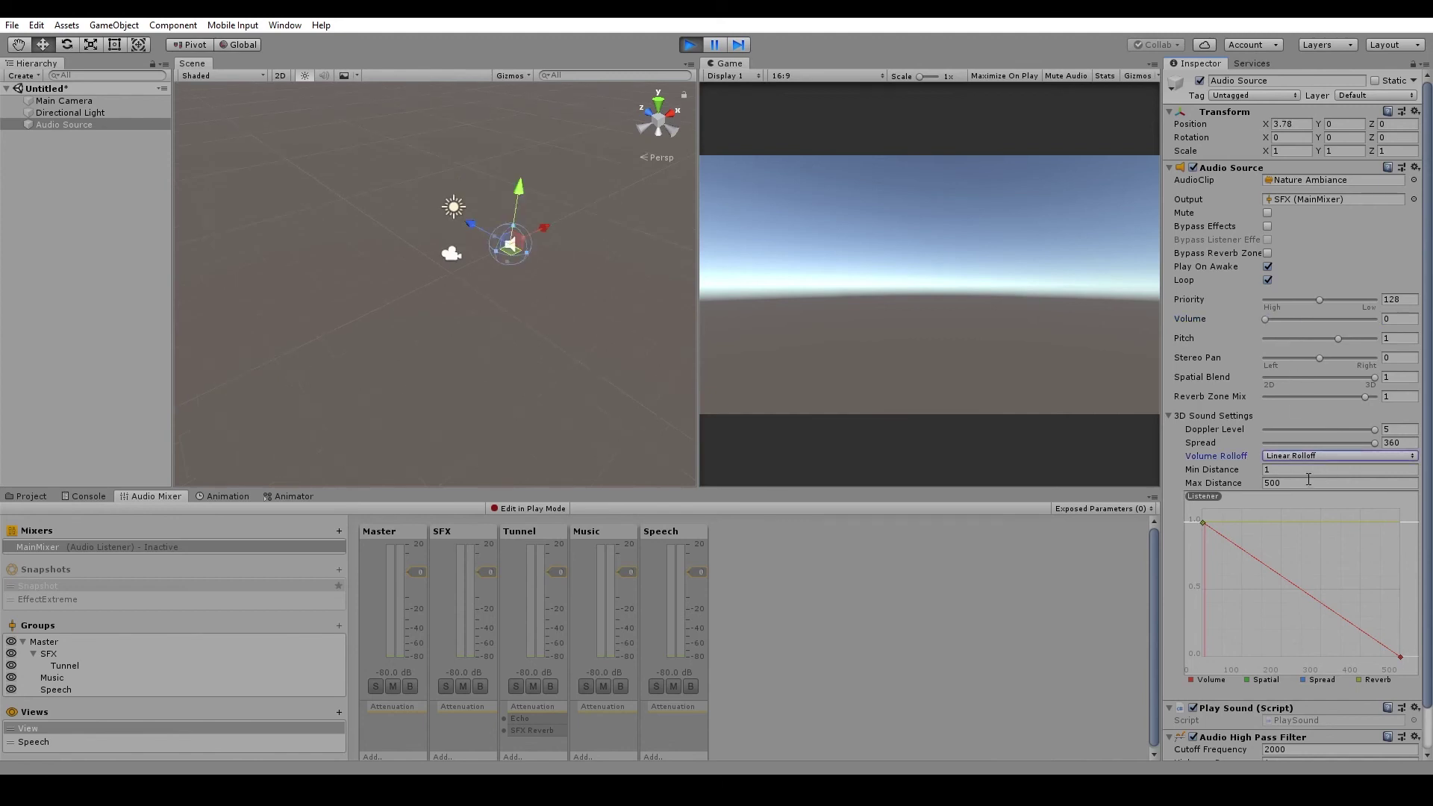
# - Use Logarithmic Rolloff with Max Distance 20 and move the source back near the listener
pyautogui.click(1336, 455)
pyautogui.click(1329, 464)
pyautogui.click(1299, 484)
pyautogui.write('20')
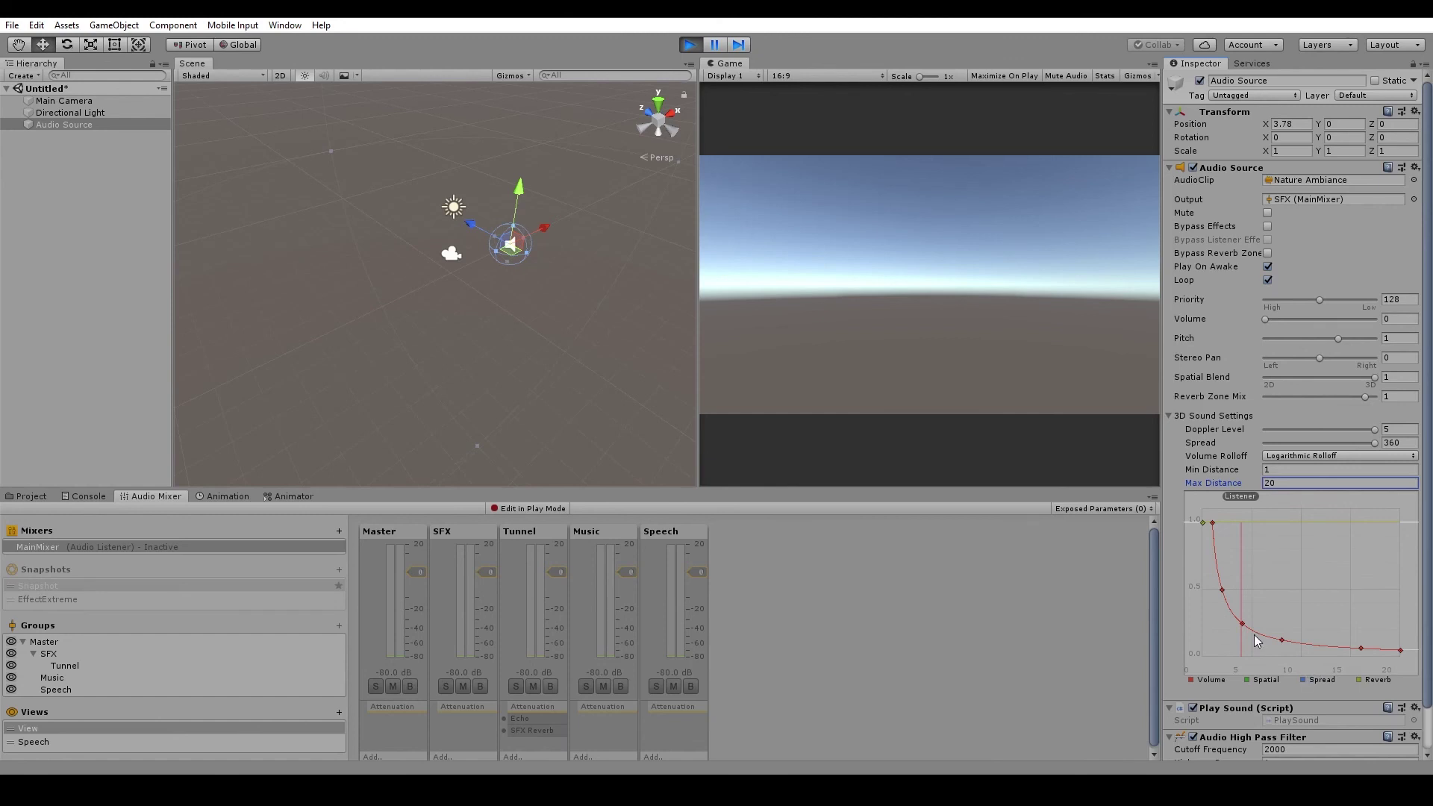
pyautogui.keyDown('alt'); pyautogui.moveTo(613, 351); pyautogui.dragTo(660, 222); pyautogui.keyUp('alt')
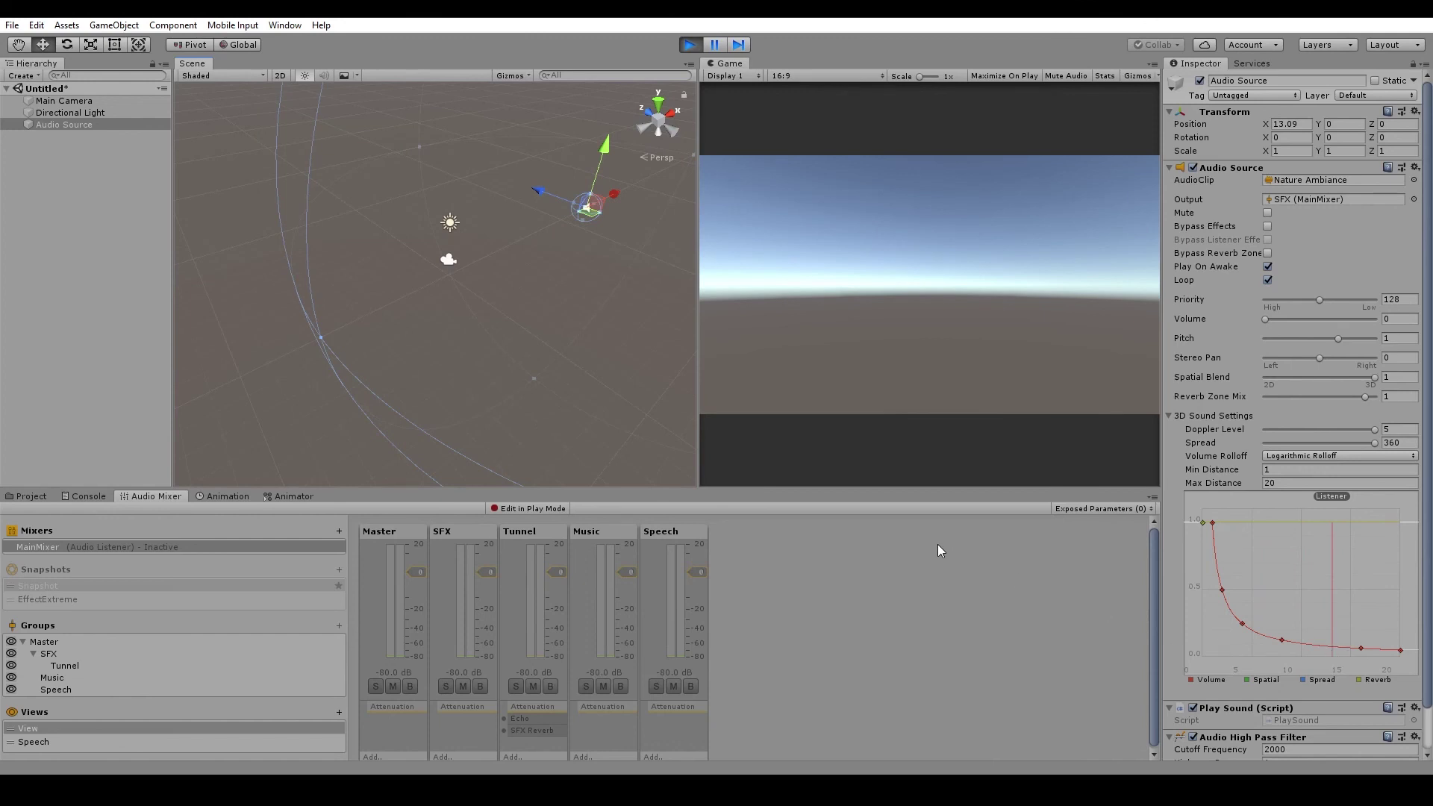
pyautogui.moveTo(608, 198); pyautogui.dragTo(540, 261)
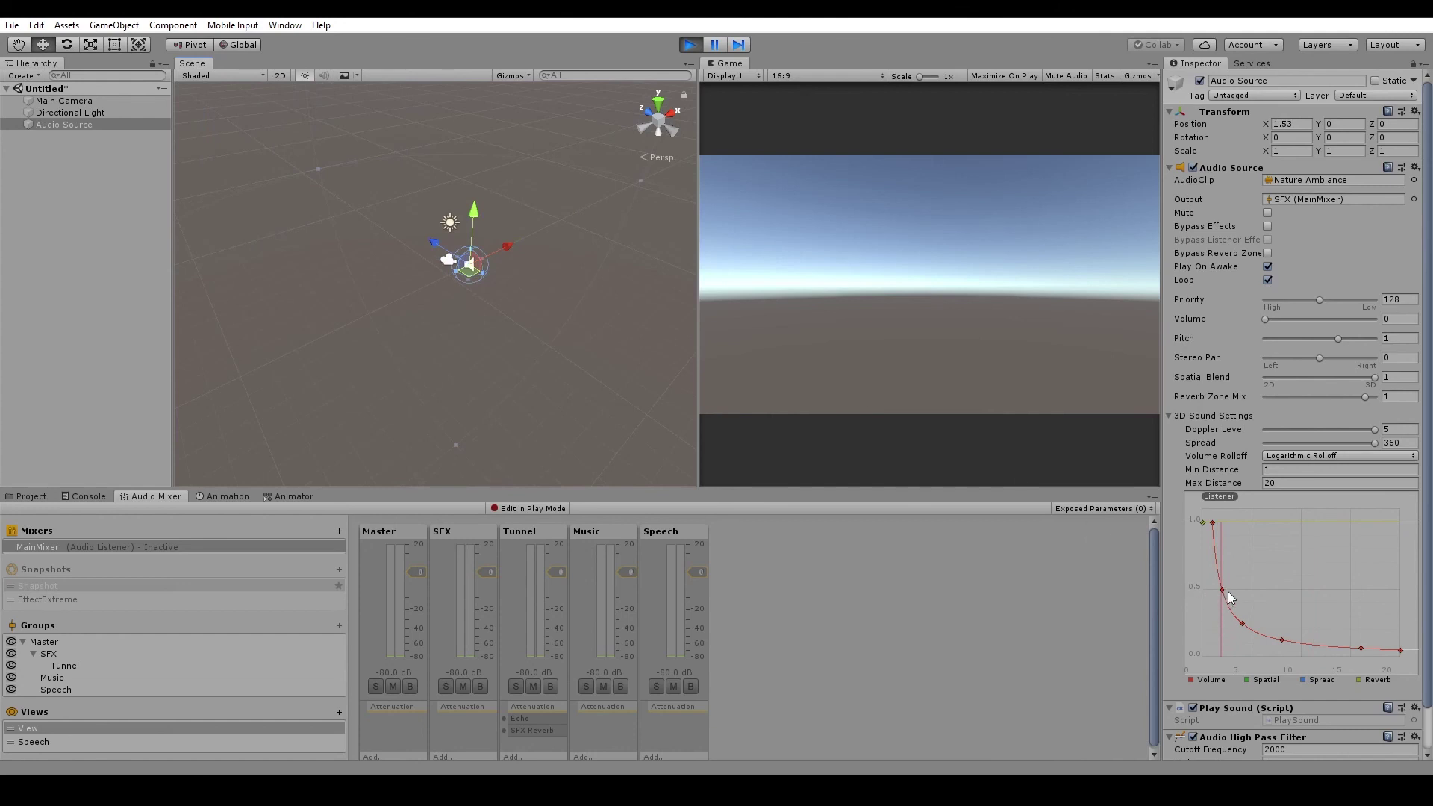
# - Raise Min Distance from 1 to about 4, zooming the Scene view to see both spheres
pyautogui.scroll(-3, 520, 383)
pyautogui.scroll(2, 521, 382)
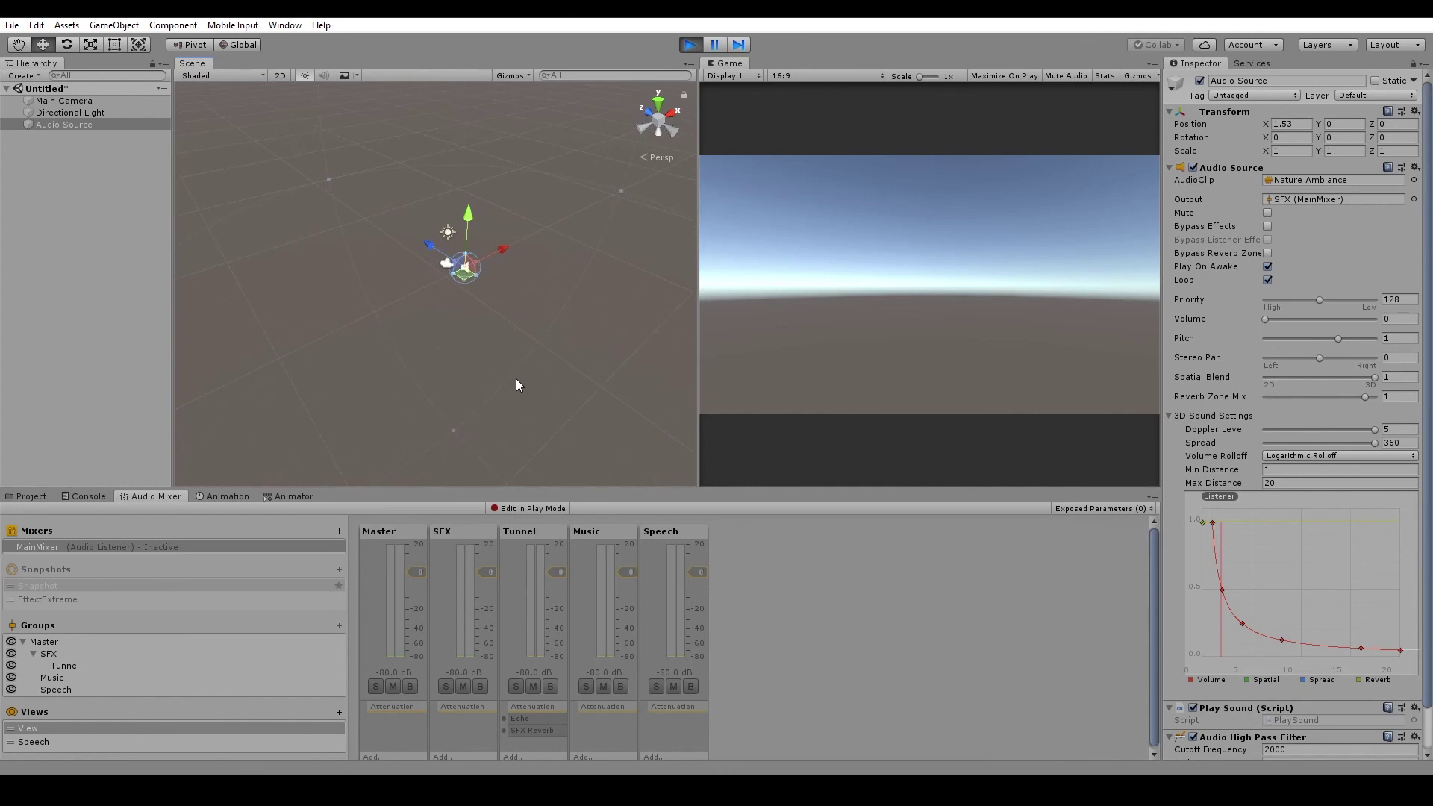
pyautogui.scroll(2, 512, 386)
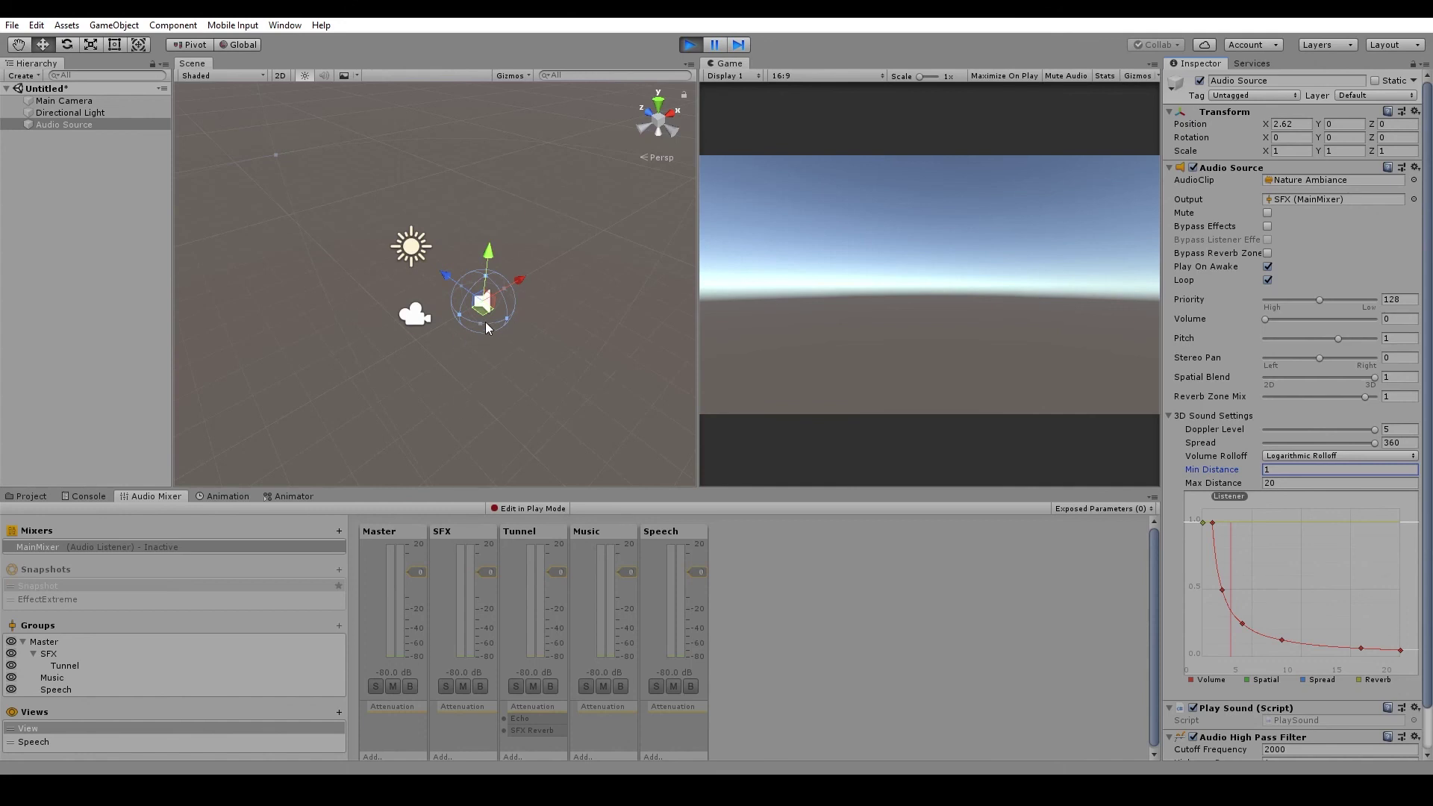
pyautogui.moveTo(1231, 469); pyautogui.dragTo(1311, 466)
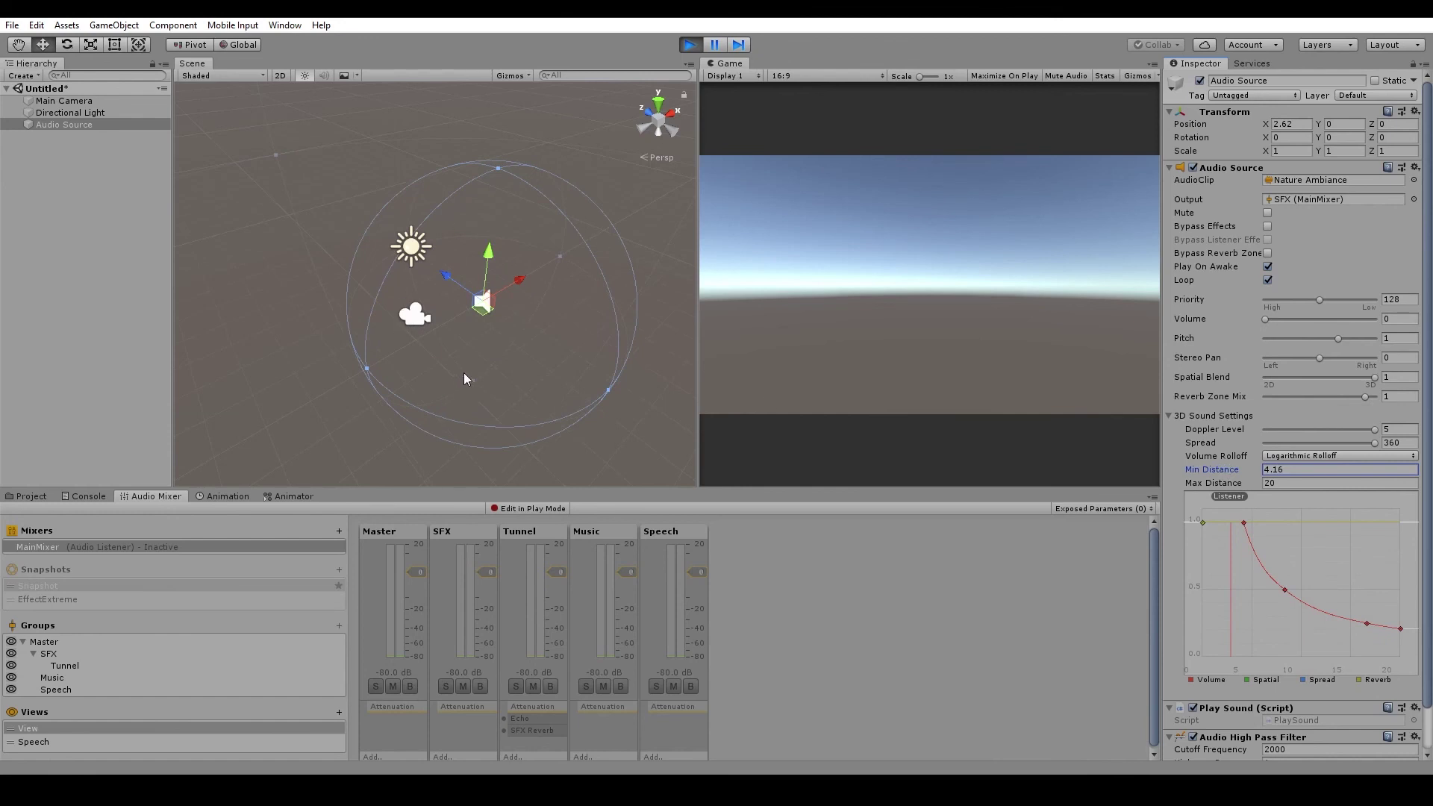
pyautogui.scroll(-3, 464, 373)
pyautogui.scroll(-5, 433, 238)
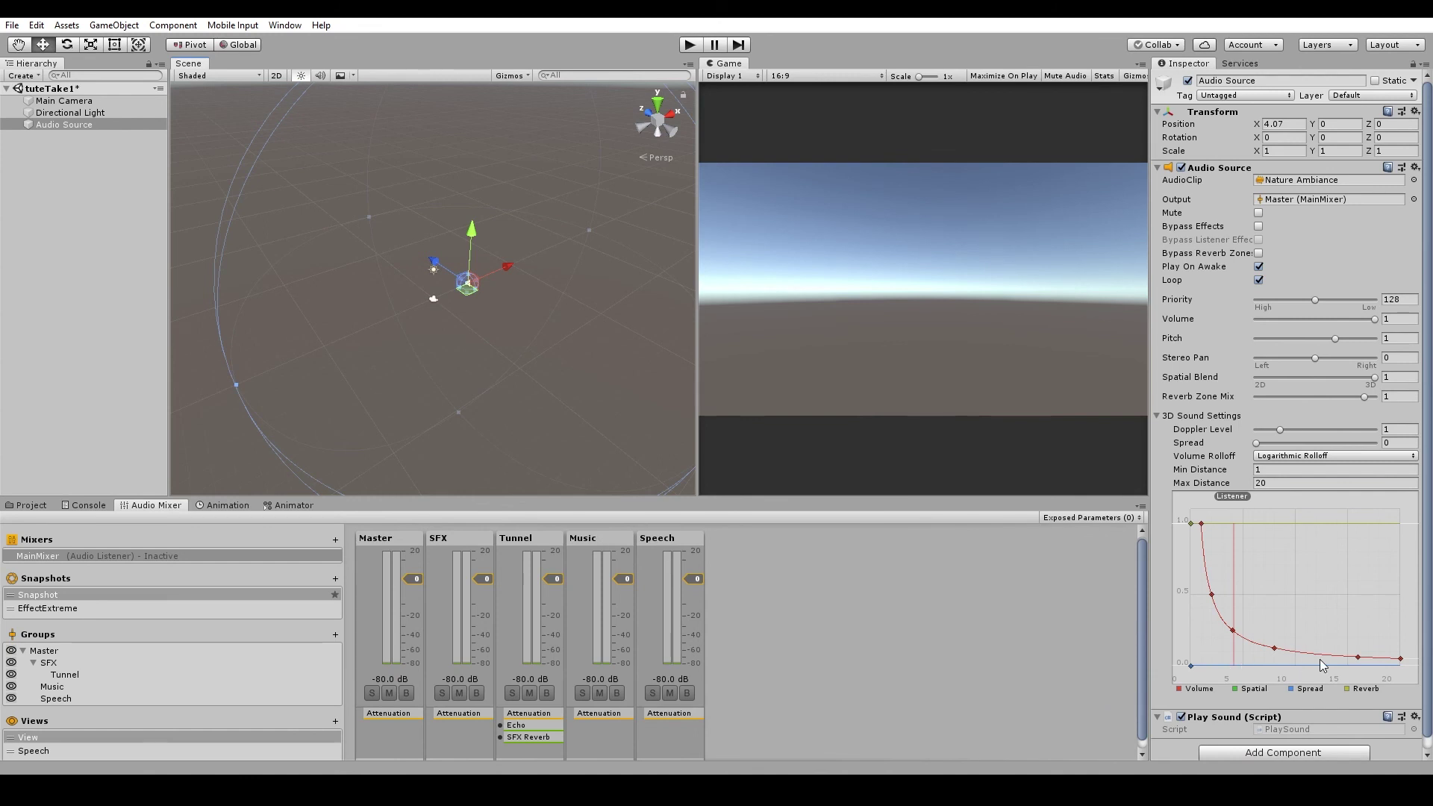
# - Drop the Custom Rolloff curve's last key to 0, play, and move the Audio Source out to X 20.67
pyautogui.moveTo(1401, 659); pyautogui.dragTo(1403, 677)
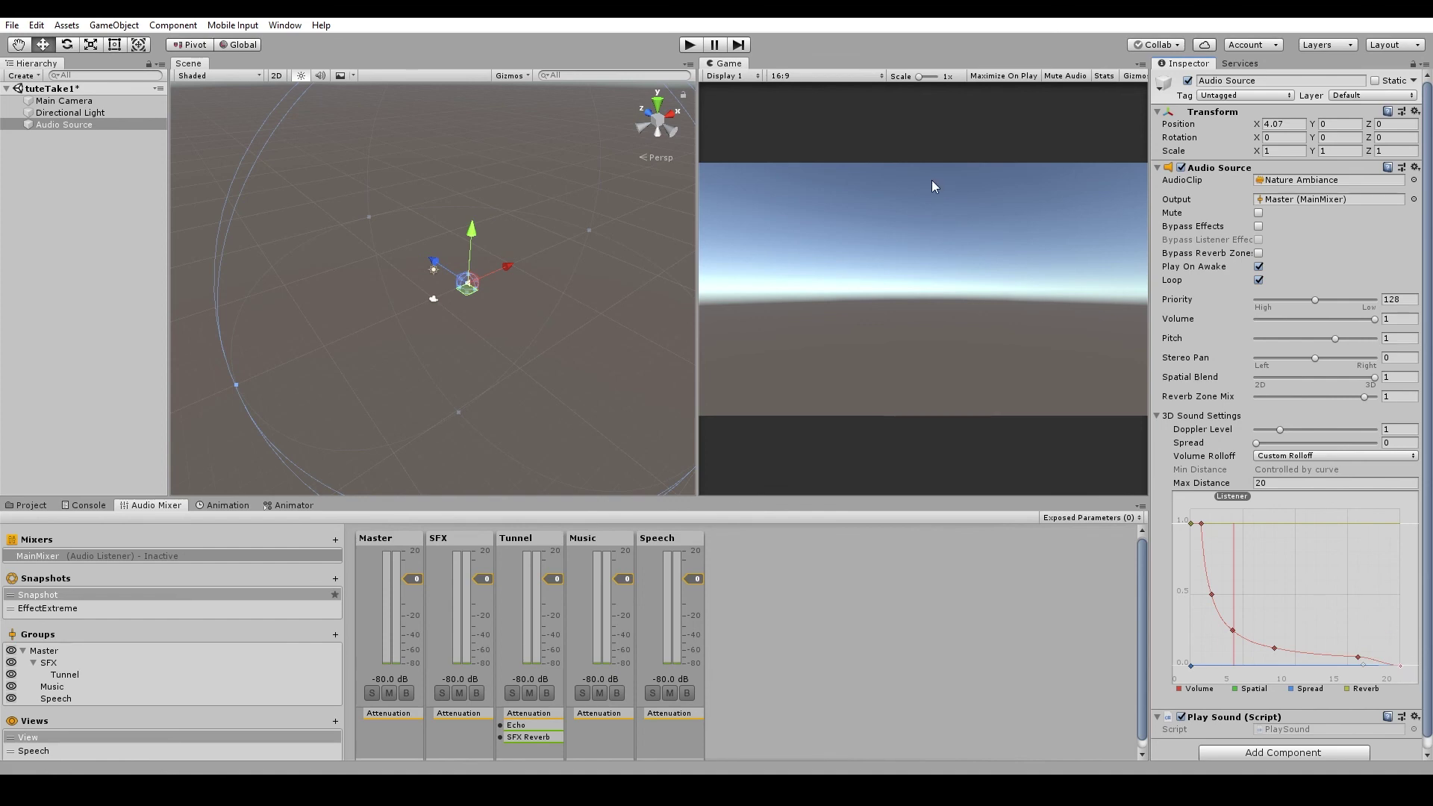
pyautogui.click(690, 45)
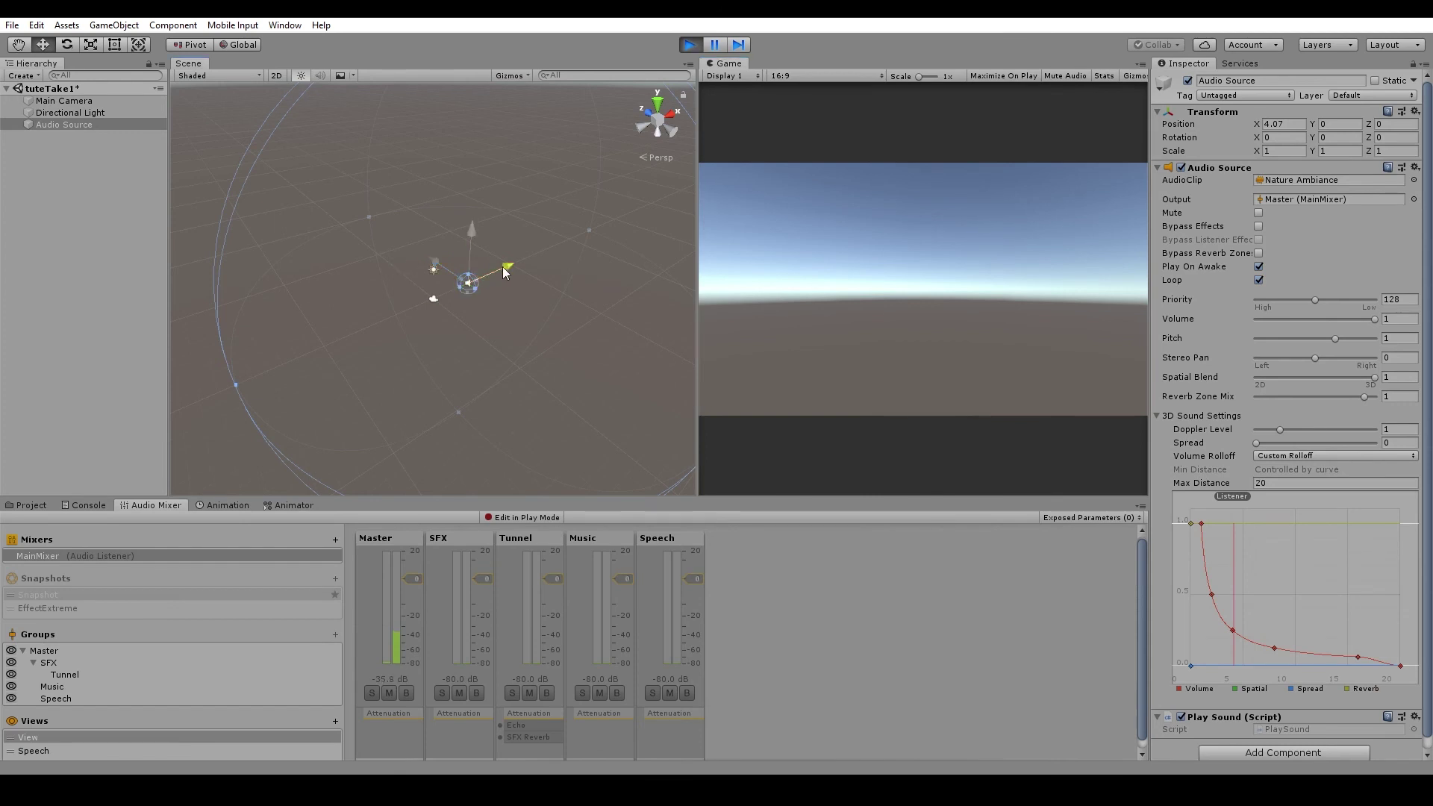
pyautogui.moveTo(503, 266); pyautogui.dragTo(647, 244)
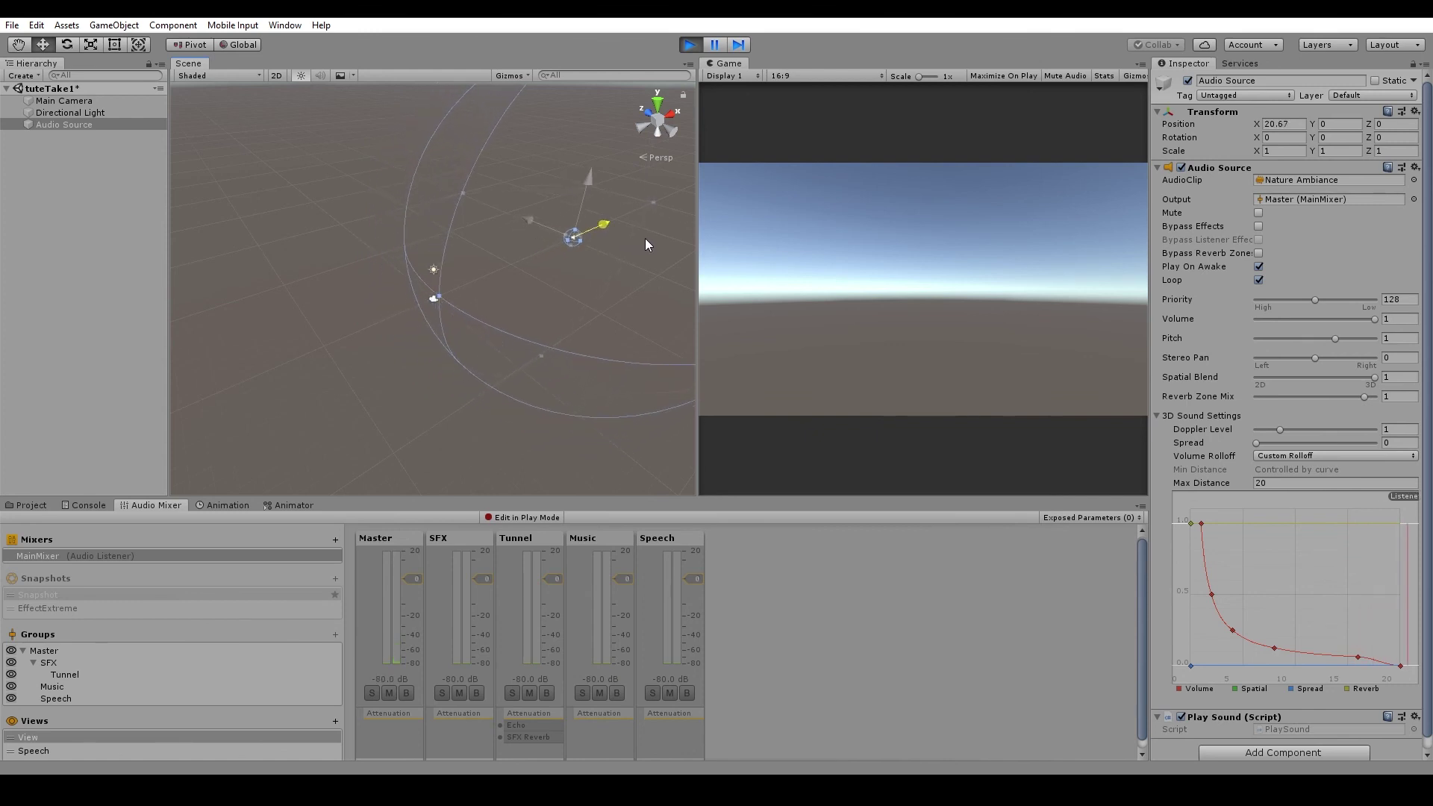